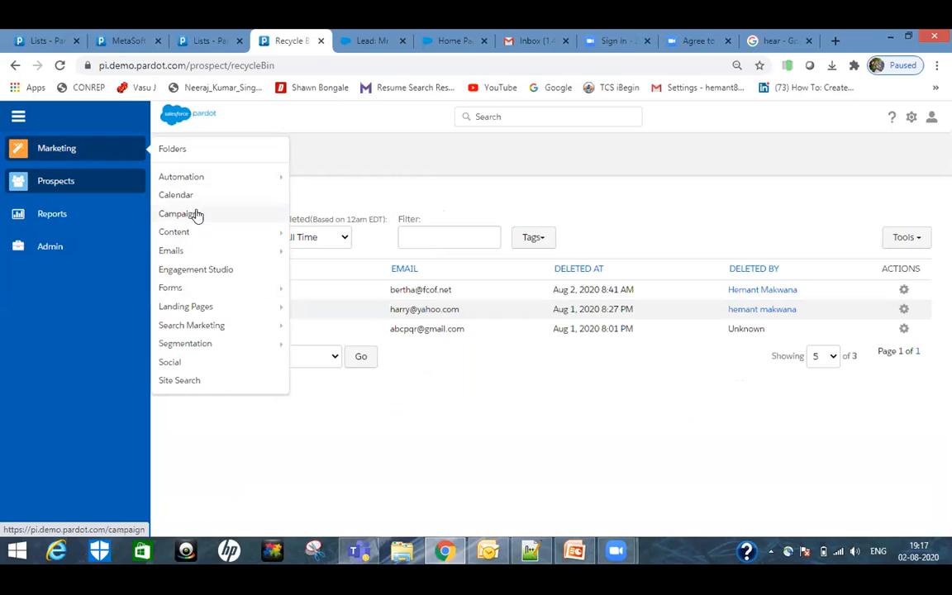
Check the User Roles slide in PowerPoint, and open Pardot's user roles list under user management
mouse_move(105, 187)
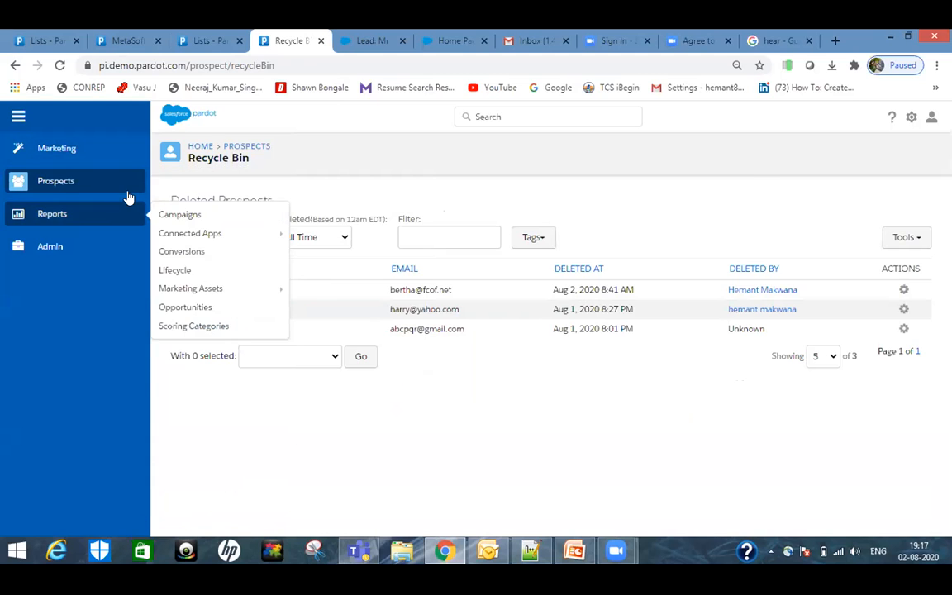
key(alt+Tab)
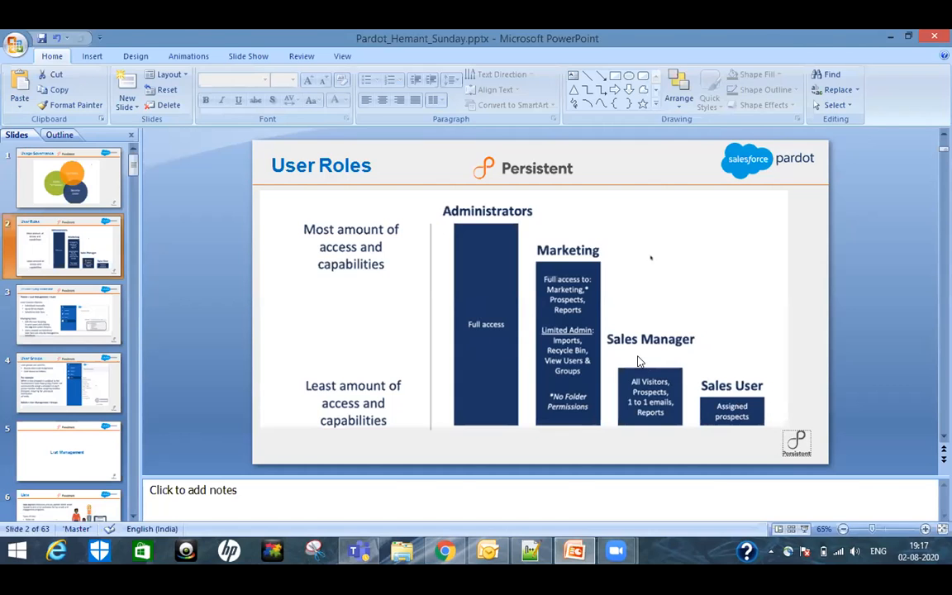
key(alt+Tab)
mouse_move(82, 246)
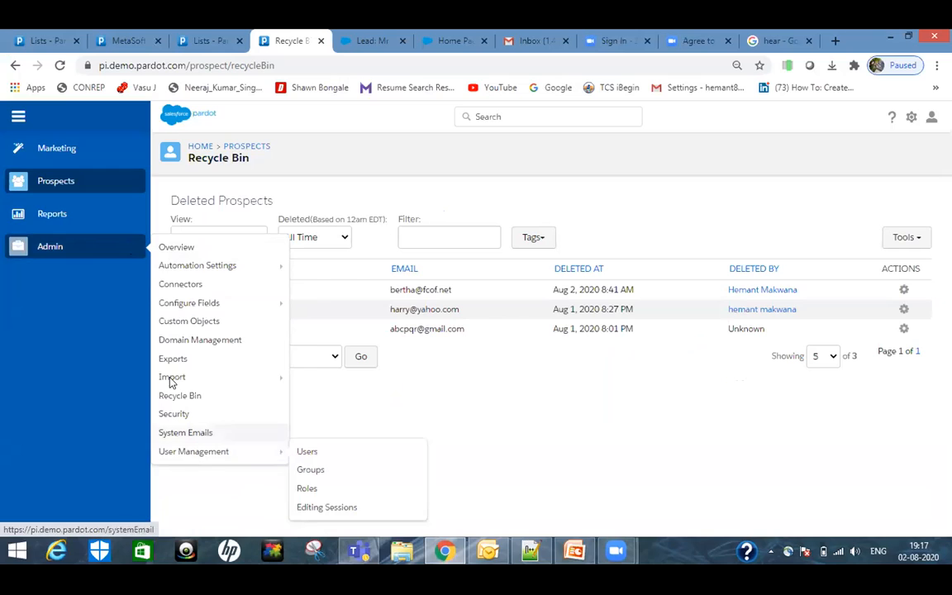
mouse_move(214, 457)
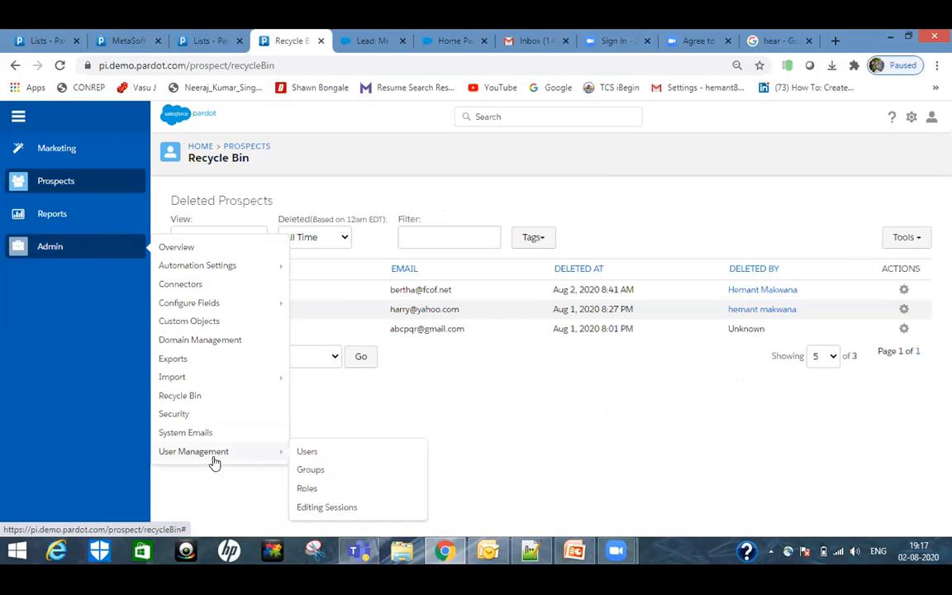
click(308, 489)
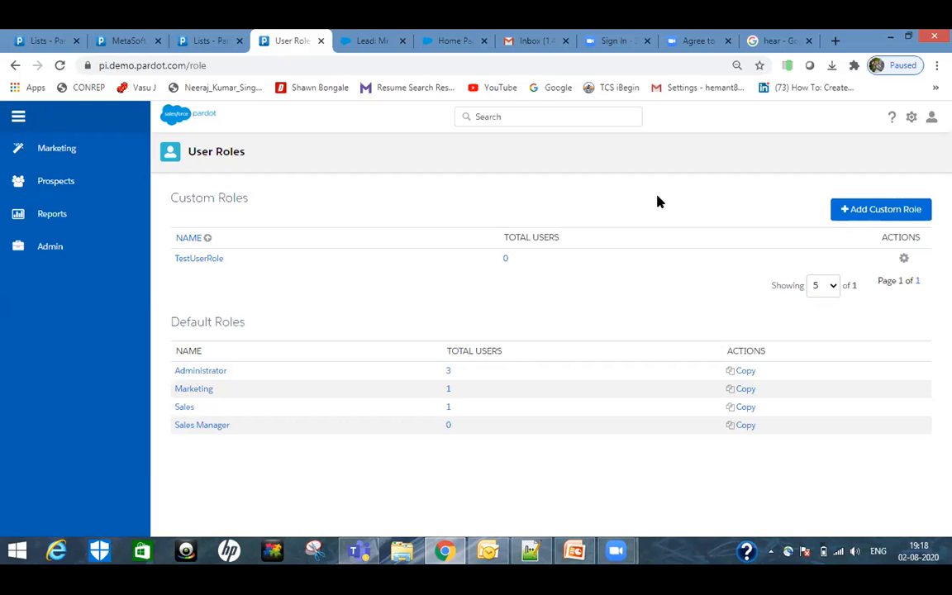
Start a new custom role and look over its name field and ability sections
click(872, 221)
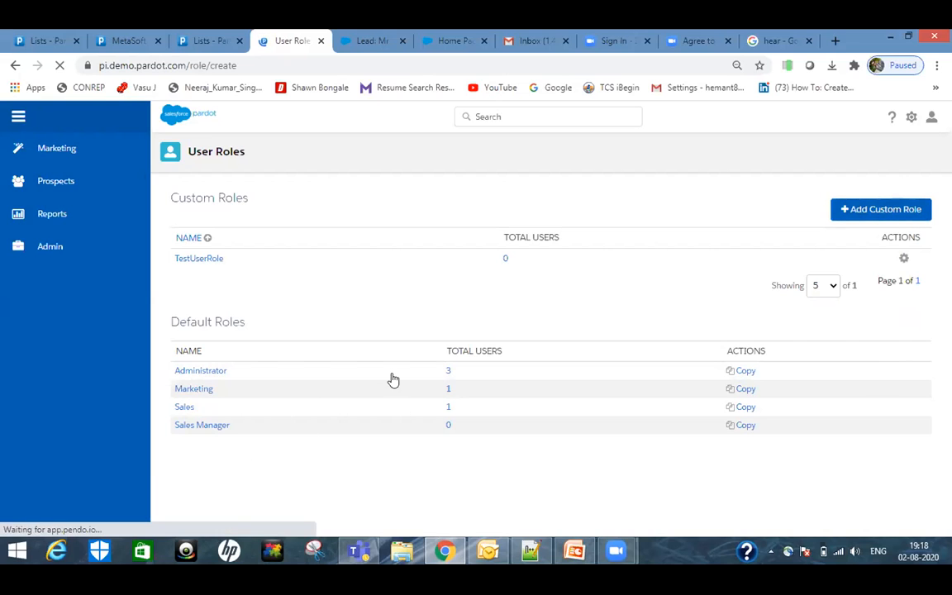
click(363, 242)
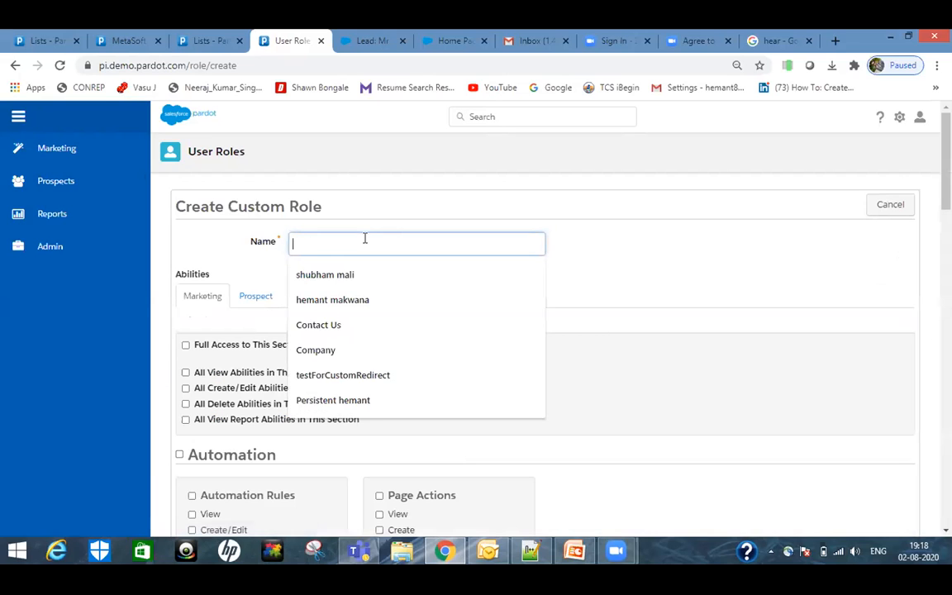
click(341, 238)
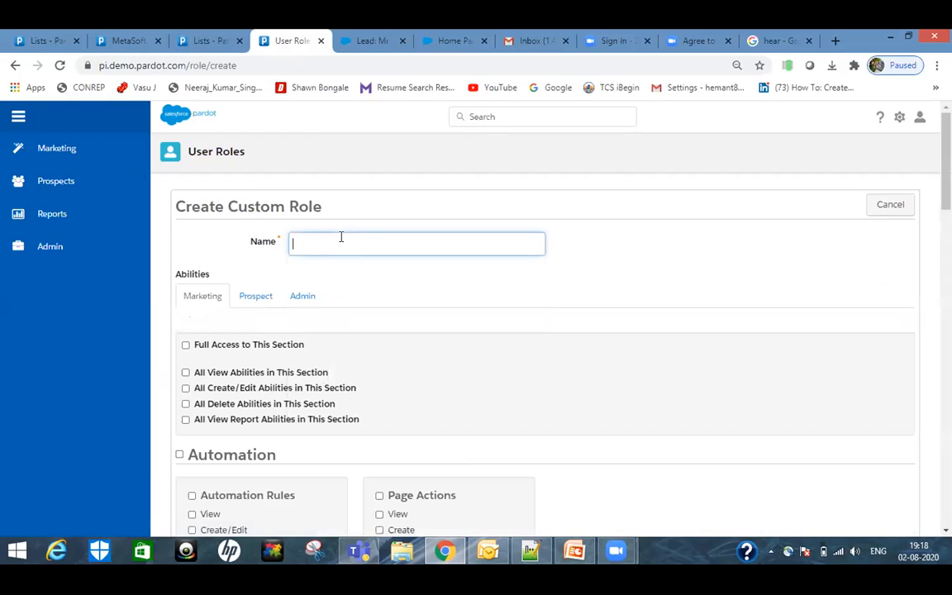
click(445, 241)
click(606, 249)
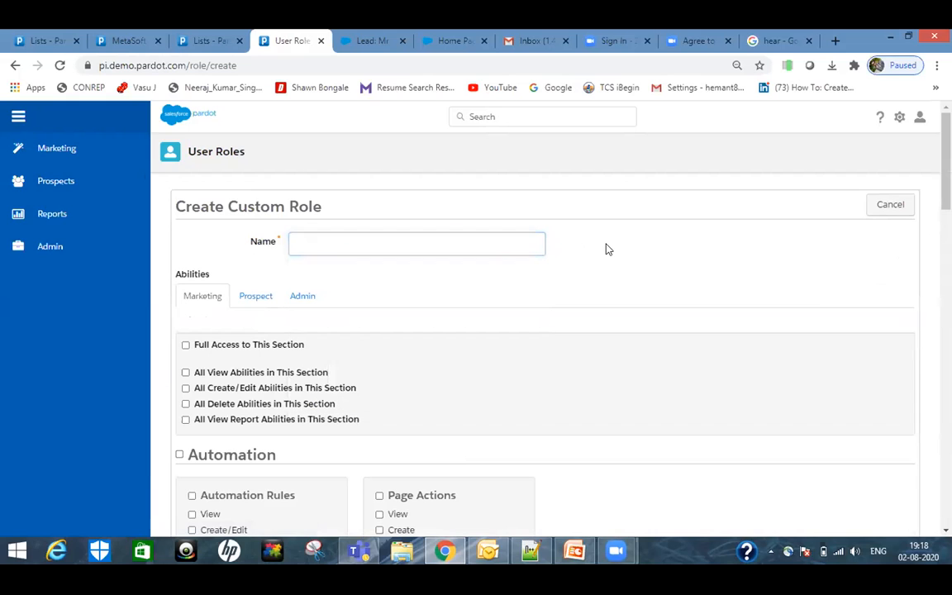
click(410, 250)
key(Escape)
click(214, 269)
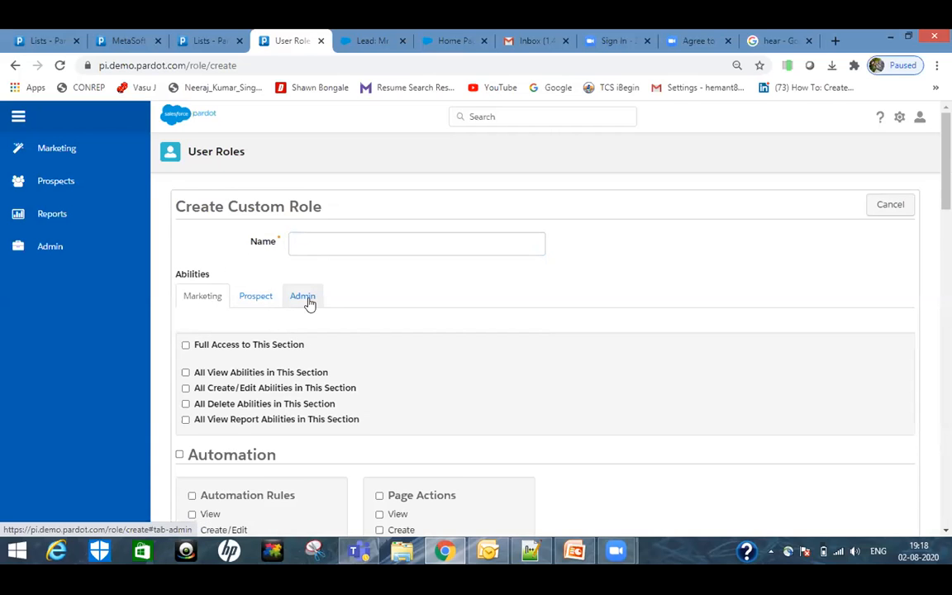
Try full access for the custom role's Marketing abilities, clear it, and grant all view abilities in that section
scroll(256, 299, down, 2)
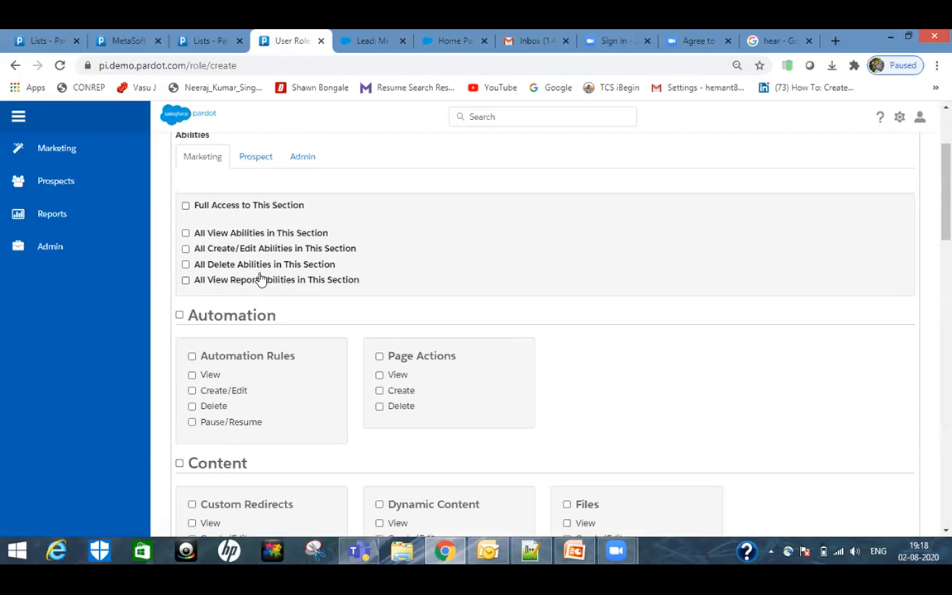
click(201, 209)
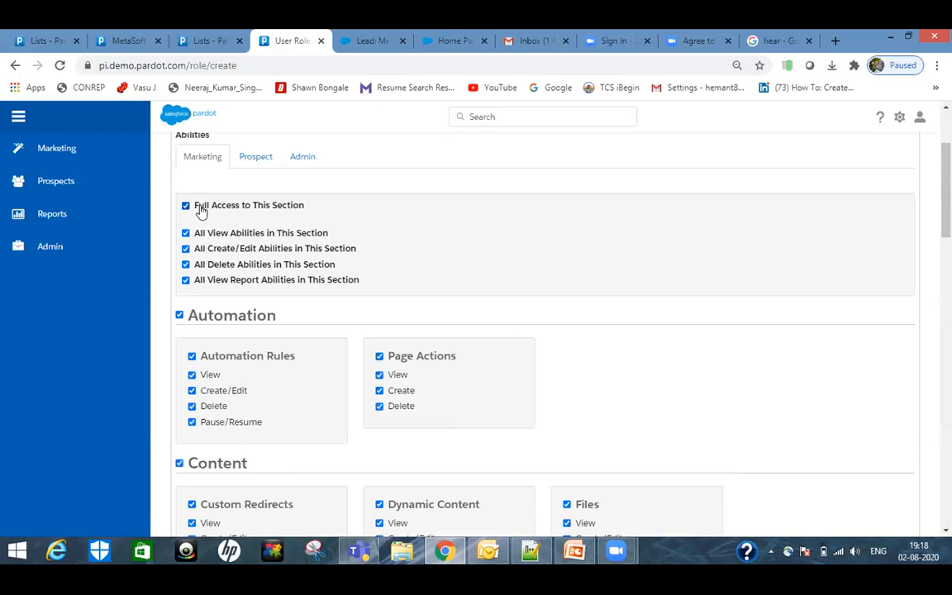
click(200, 208)
click(198, 234)
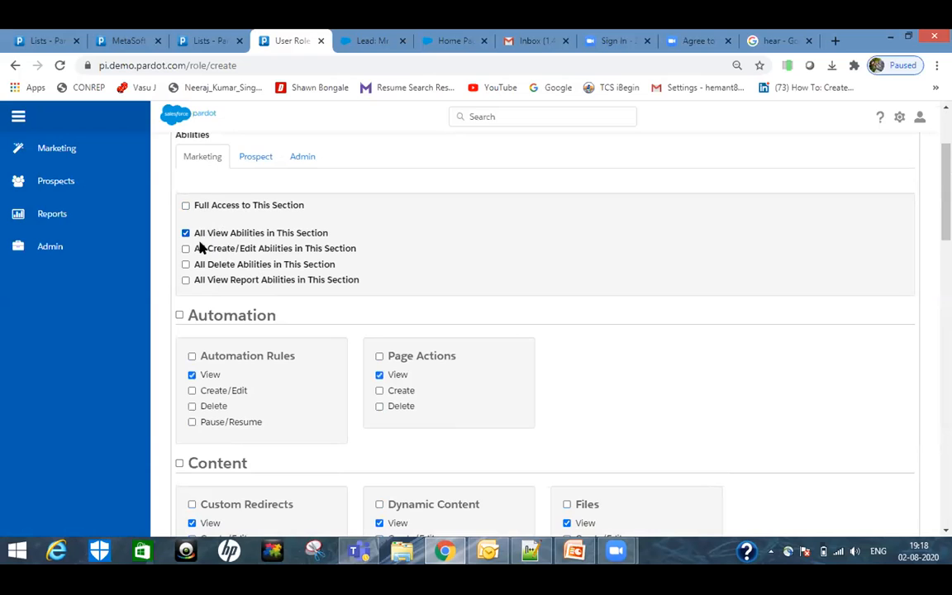
Try all create/edit abilities and full access in the custom role's Prospect section, and clear them all
click(250, 155)
scroll(314, 252, down, 1)
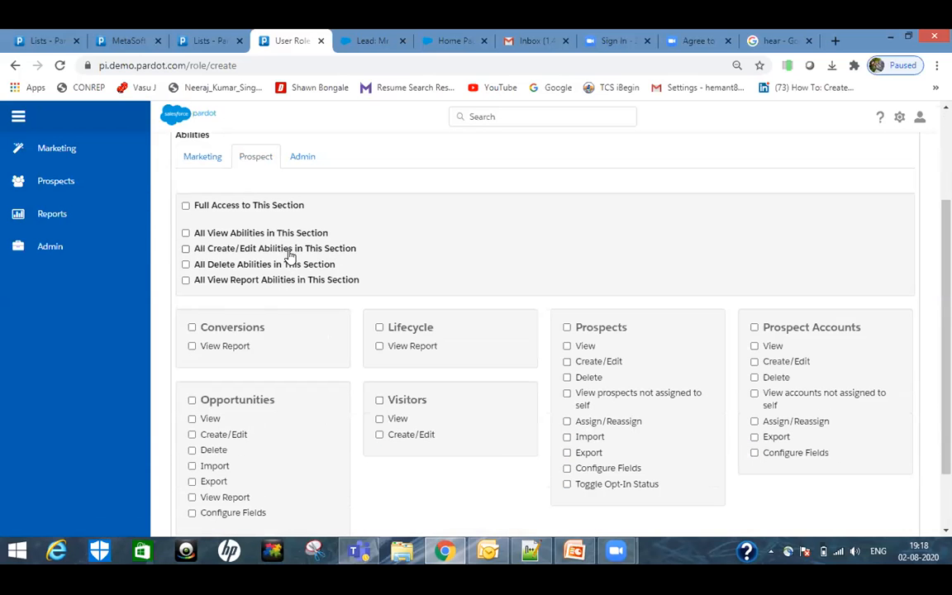
click(240, 251)
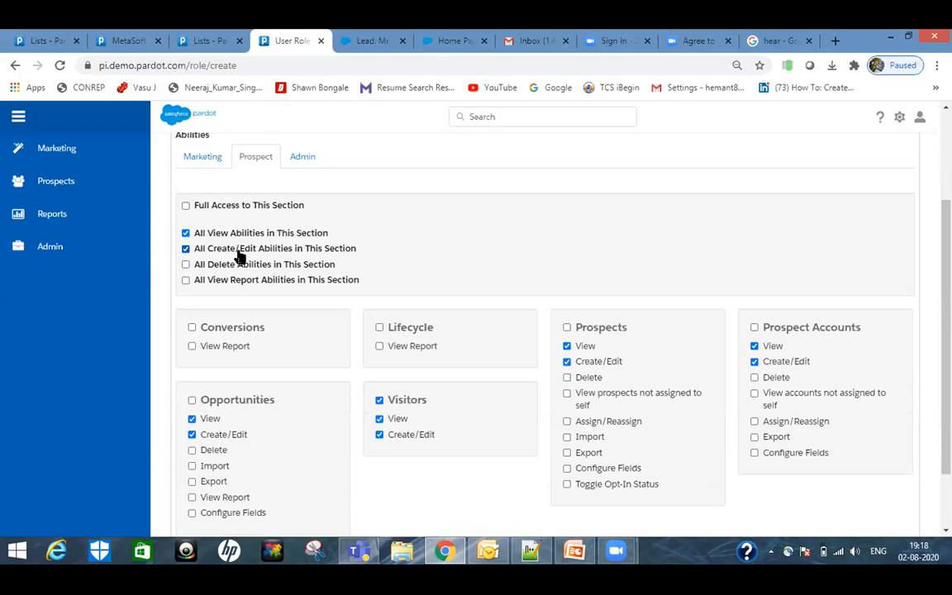
click(205, 206)
click(199, 206)
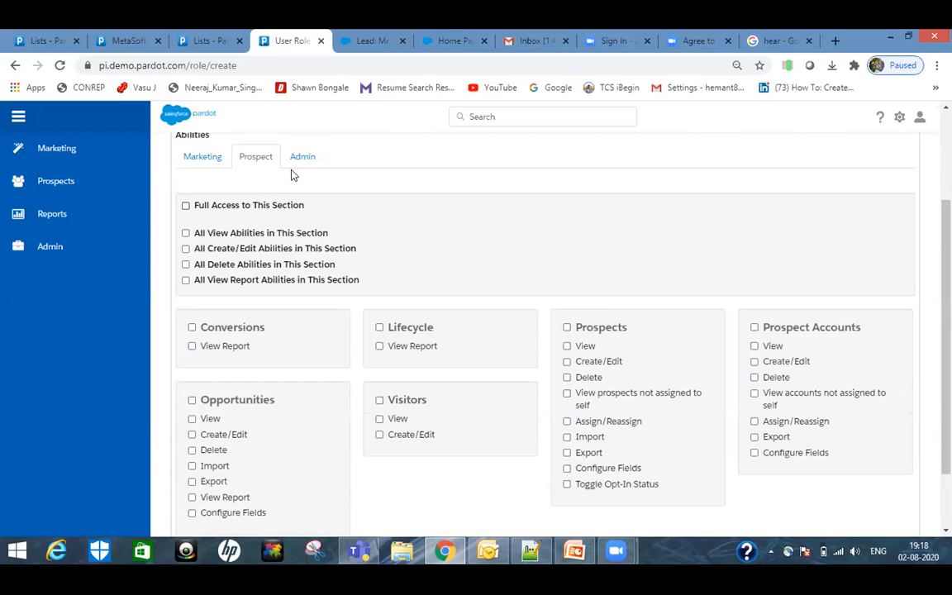
Try all delete abilities in the custom role's Admin section, and return to the roles list without saving
click(301, 158)
scroll(310, 283, down, 1)
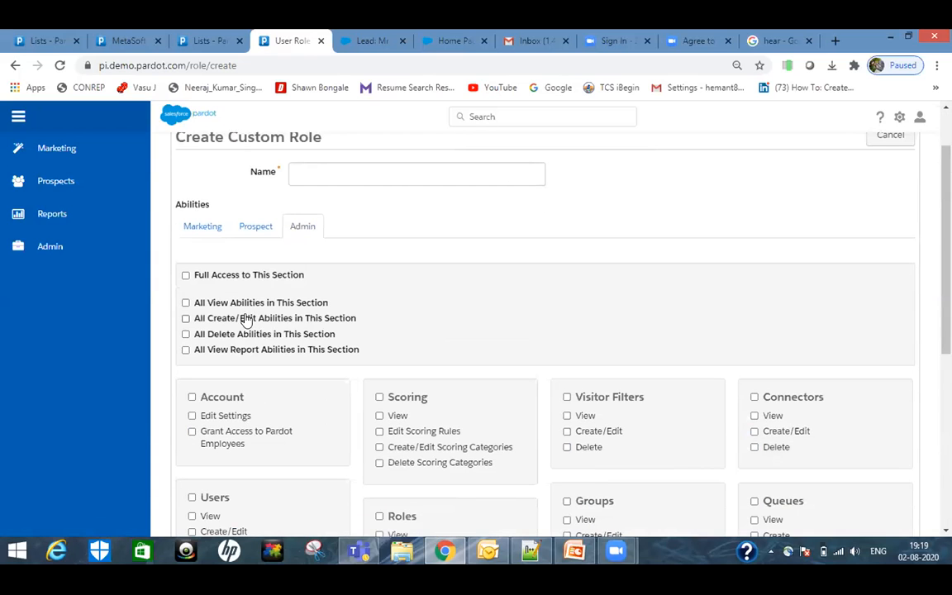
click(248, 335)
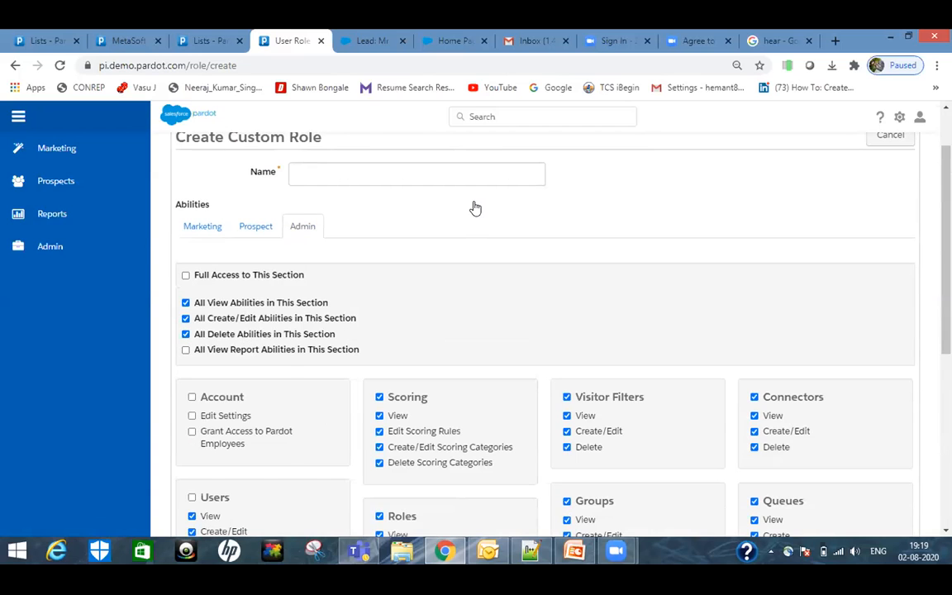
click(14, 66)
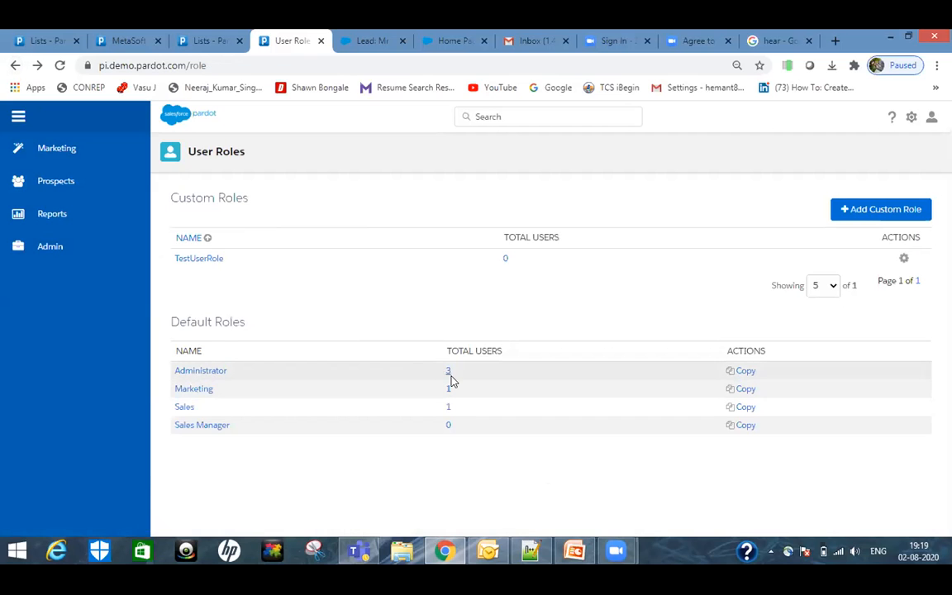
Open the custom role TestUserRole and examine its Marketing and Prospect abilities
drag(242, 285, 175, 260)
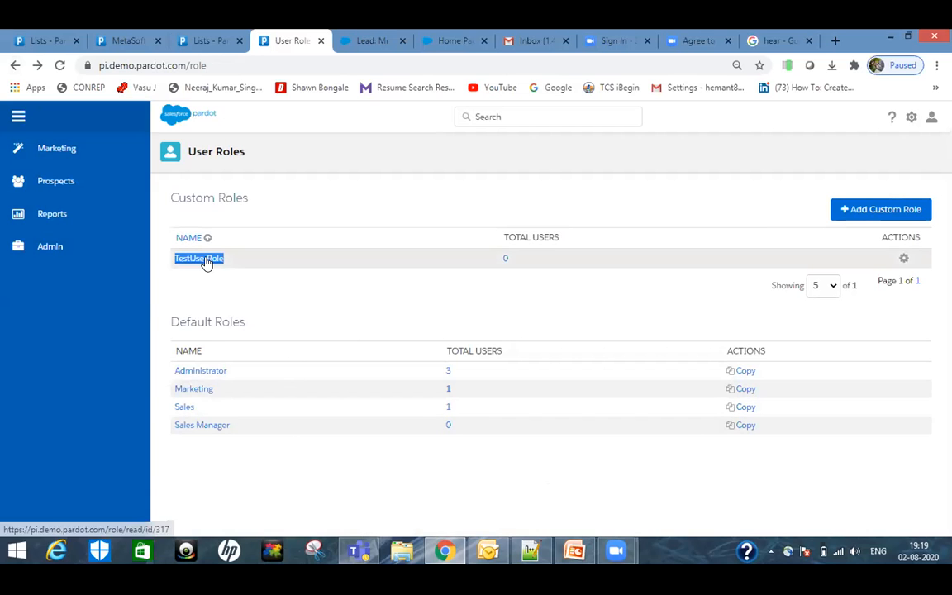
click(207, 263)
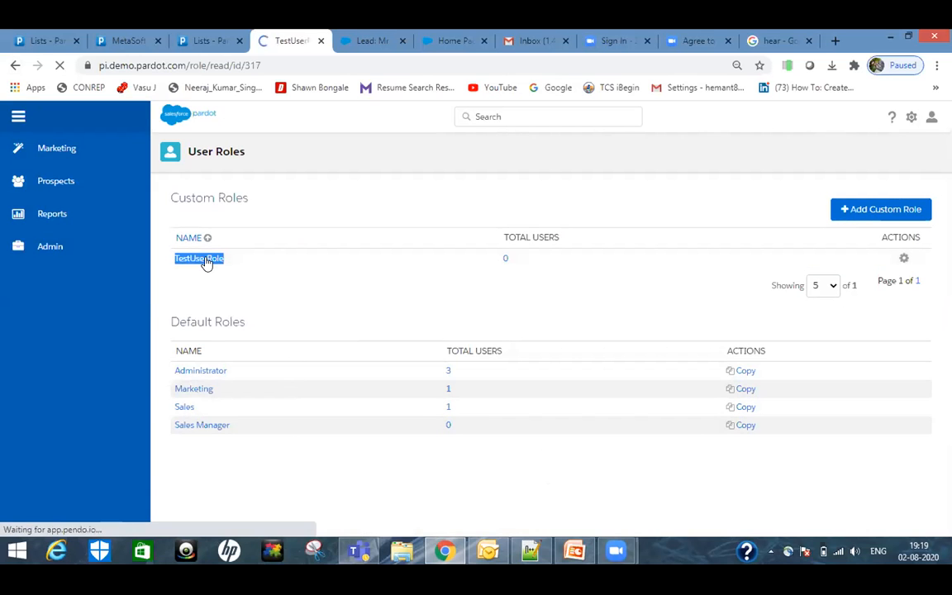
scroll(281, 278, down, 3)
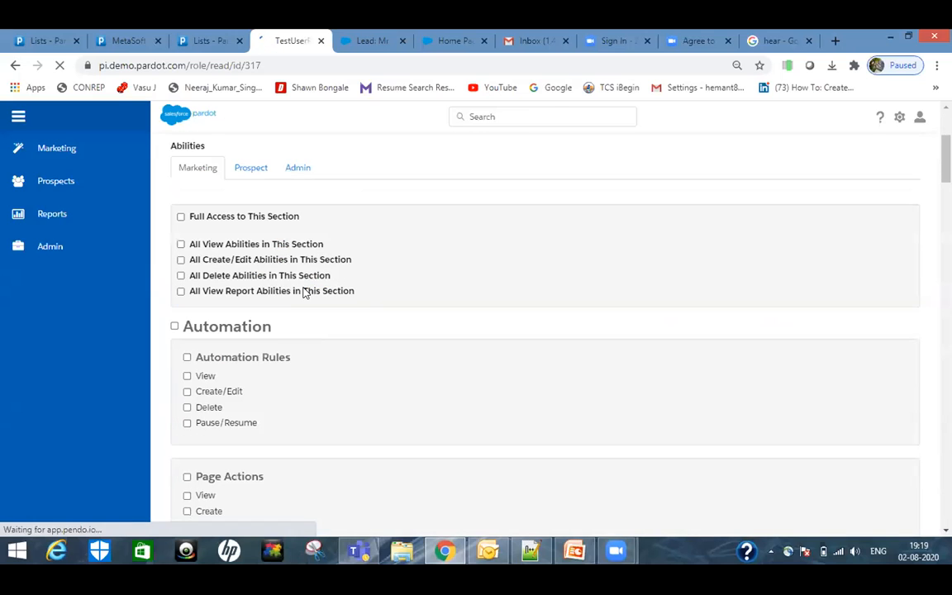
scroll(301, 295, down, 10)
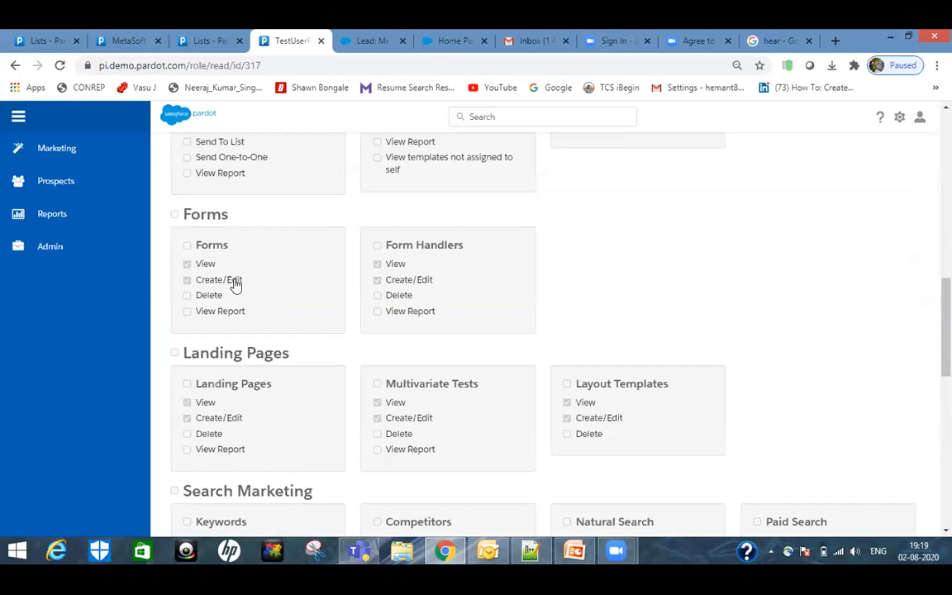
scroll(435, 315, down, 3)
scroll(357, 300, up, 15)
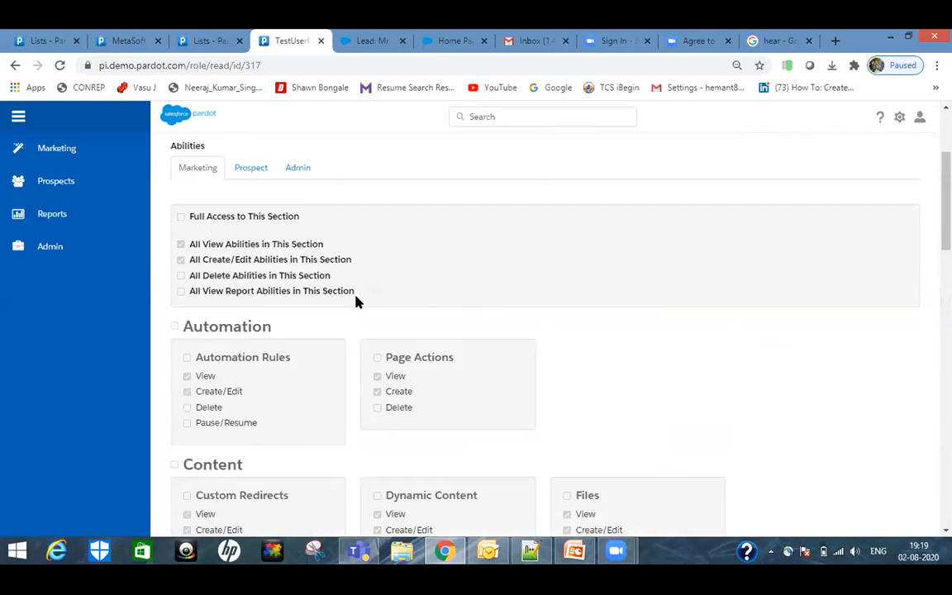
click(253, 307)
scroll(417, 306, down, 3)
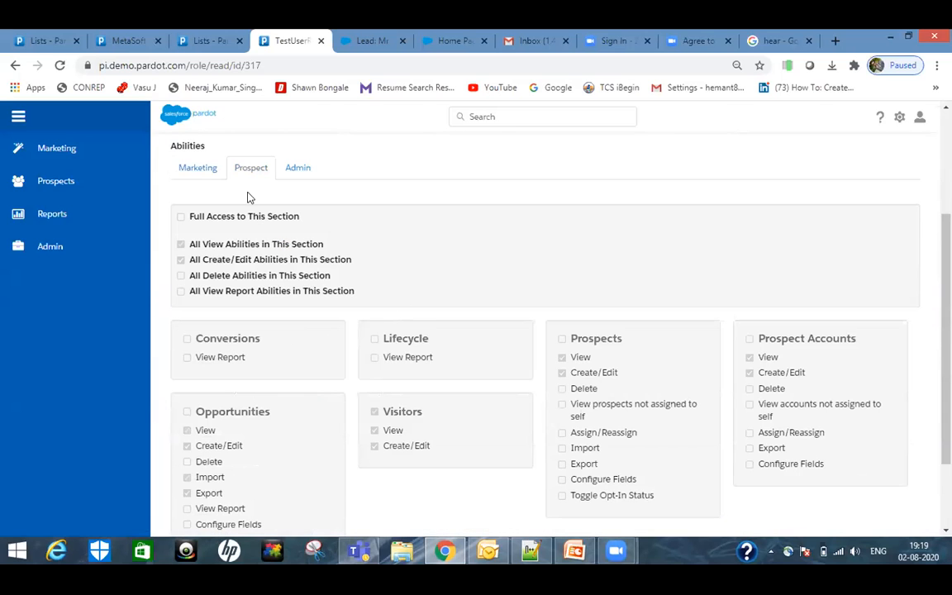
scroll(311, 232, up, 2)
scroll(310, 232, up, 2)
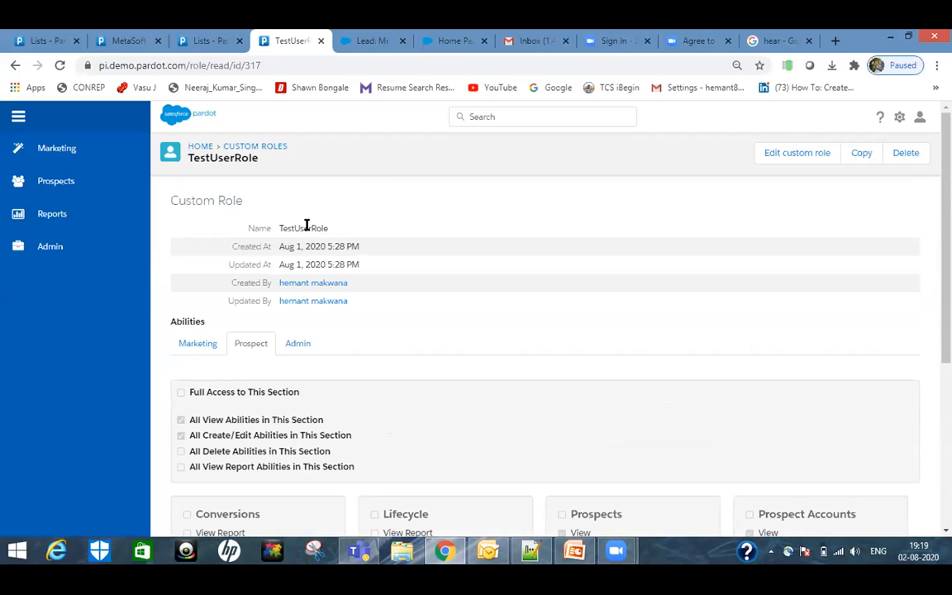
double_click(305, 226)
Read the User Roles Setup & Maintenance slide in PowerPoint, and open Pardot's Users list
key(alt+Tab)
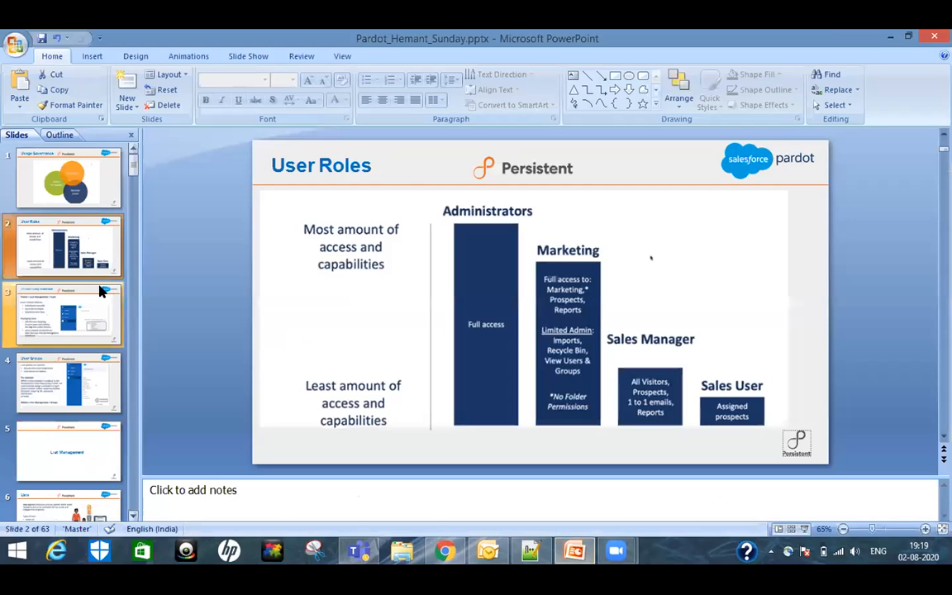
click(100, 306)
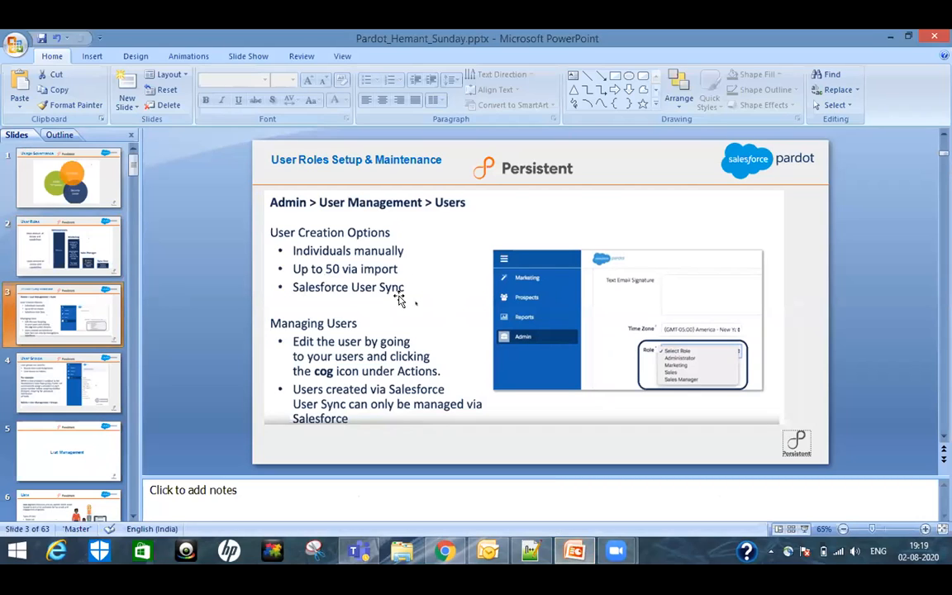
key(alt+Tab)
mouse_move(71, 249)
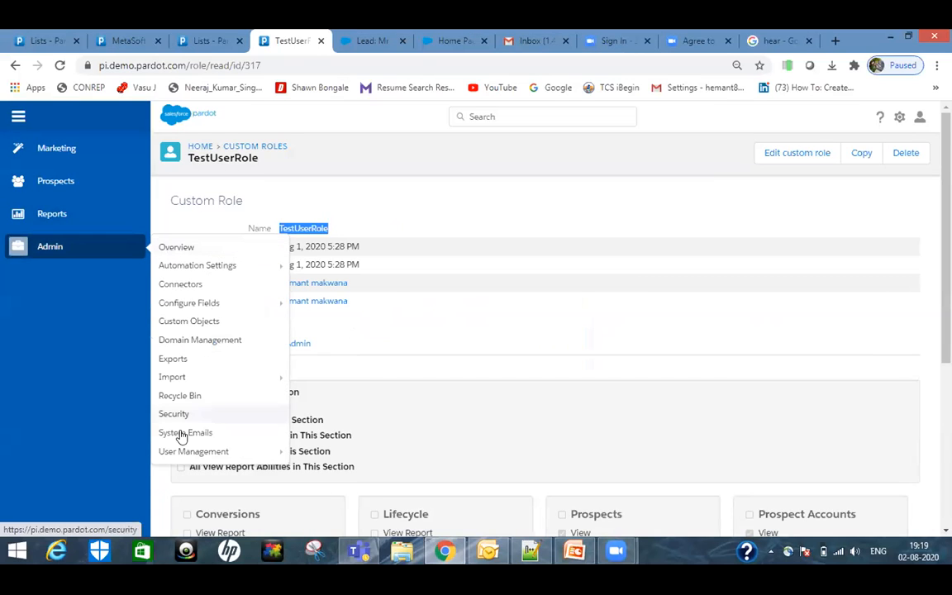
mouse_move(182, 452)
click(306, 451)
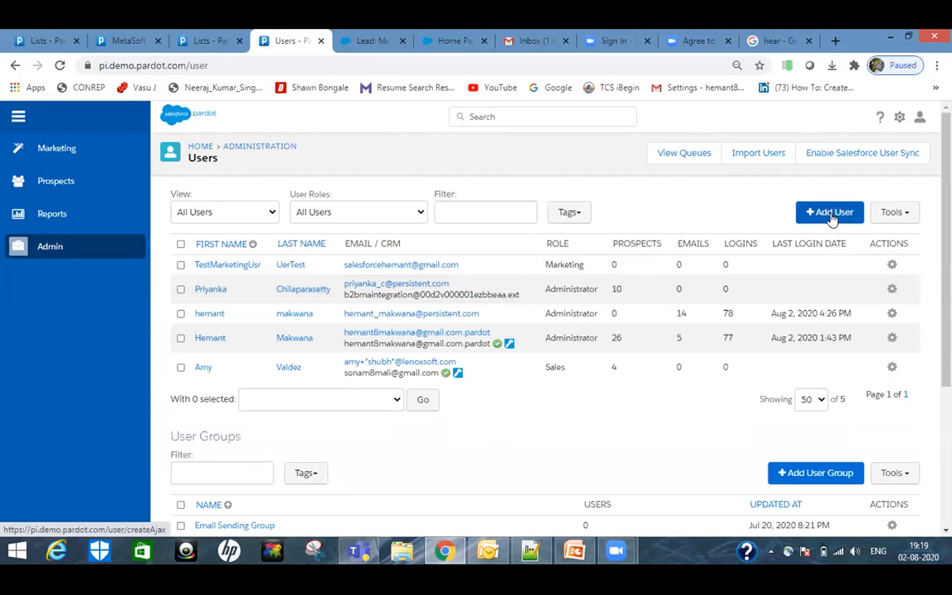
Start a new user and enter the user's first name, last name and e-mail address
click(830, 214)
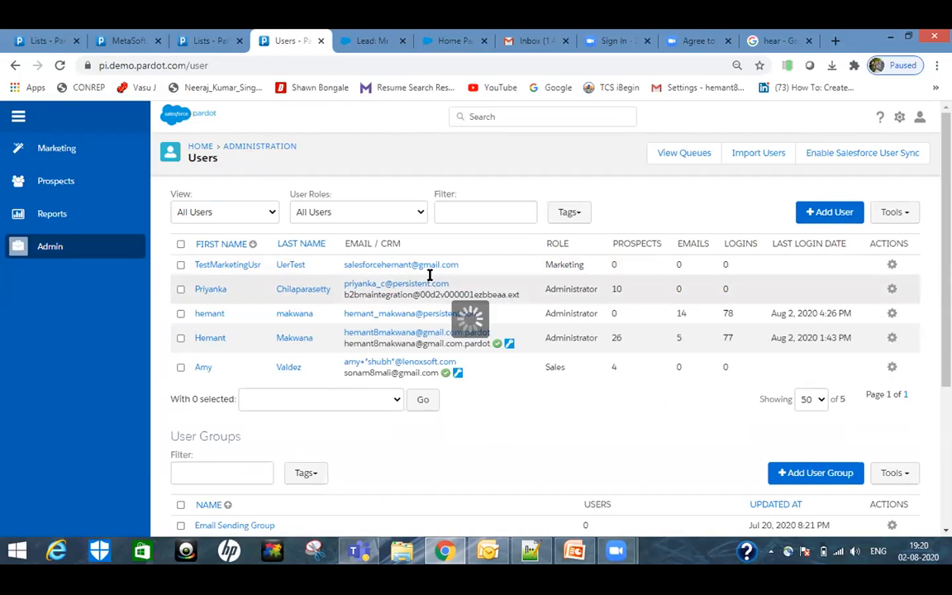
click(388, 245)
text(Harry)
key(Tab)
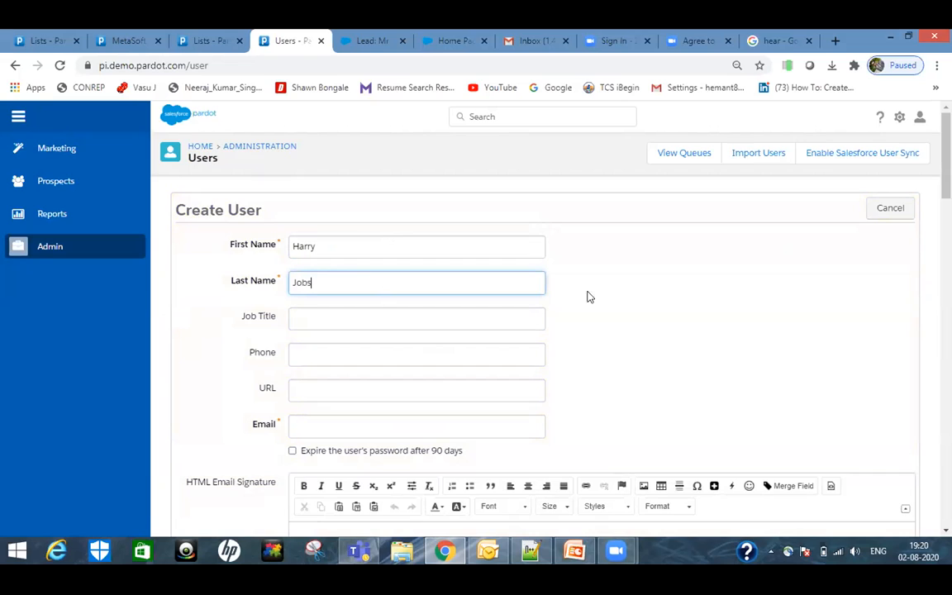
scroll(272, 331, down, 2)
click(348, 282)
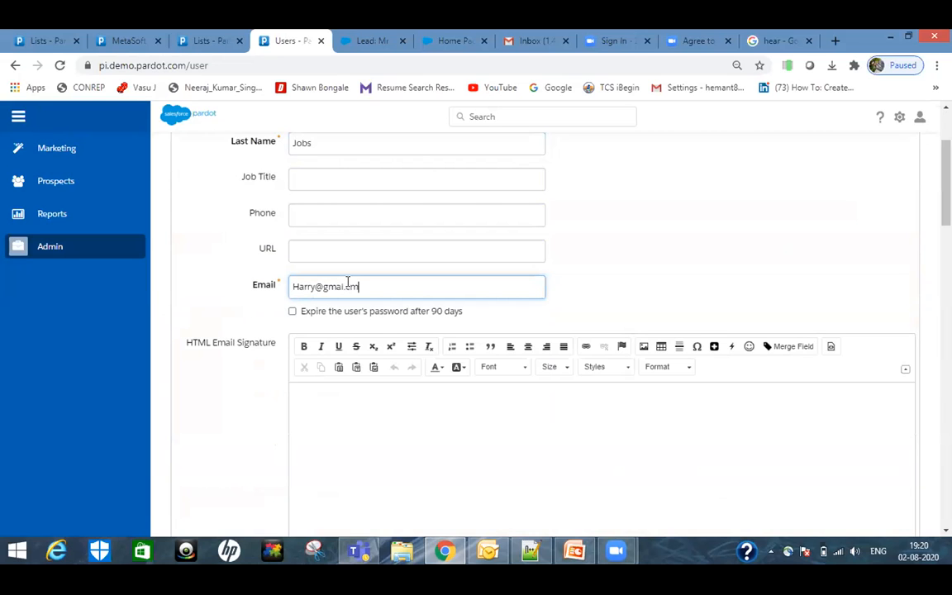
Link the new user to the Salesforce IQ integration account as the CRM username, after trying the insights integration one
scroll(347, 285, down, 7)
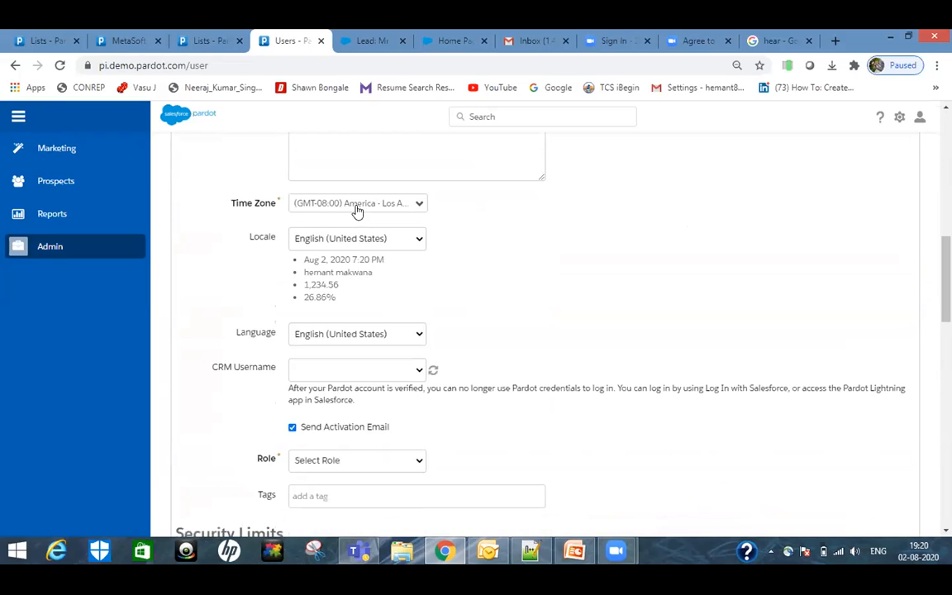
click(357, 211)
click(376, 246)
scroll(337, 258, down, 2)
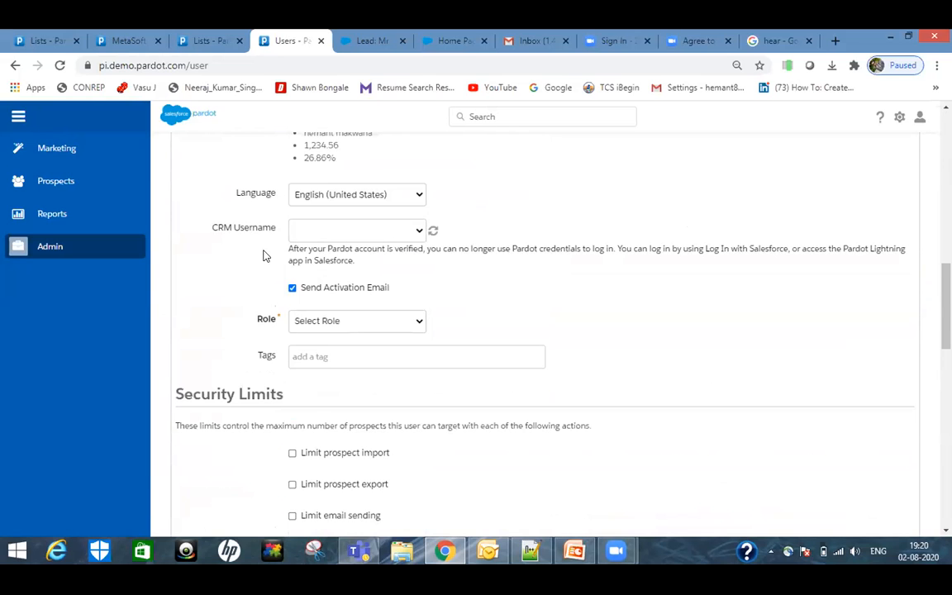
click(361, 230)
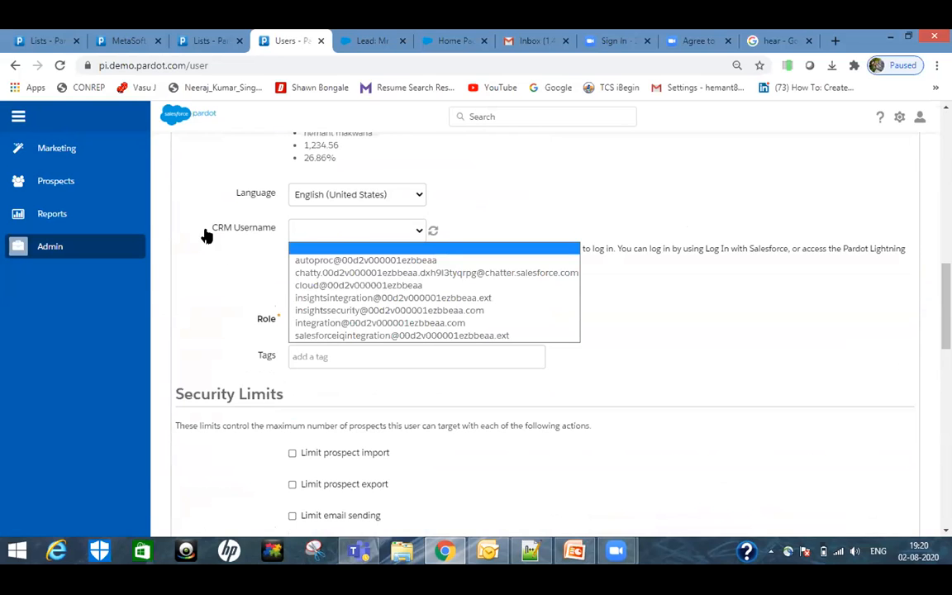
drag(206, 229, 279, 231)
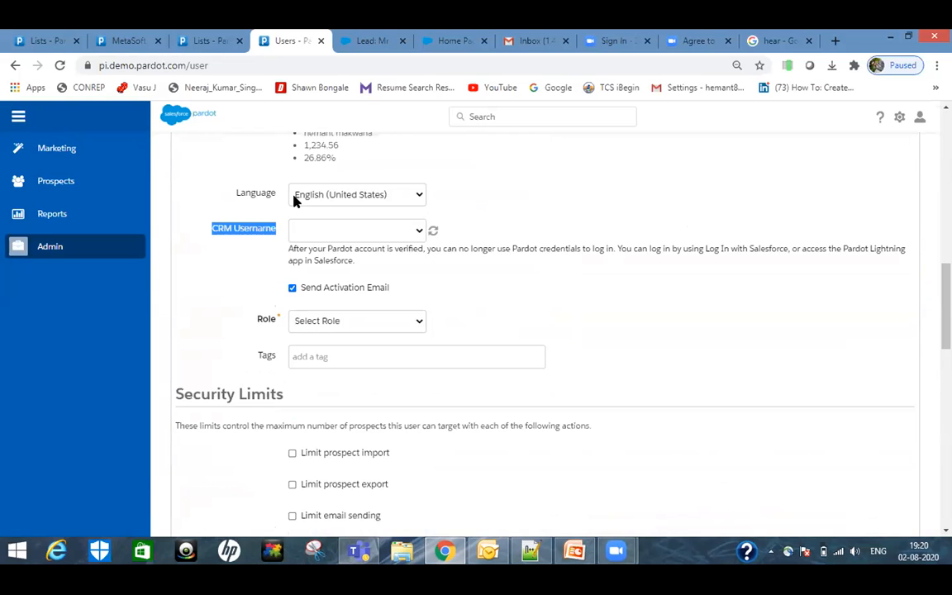
click(219, 231)
click(330, 232)
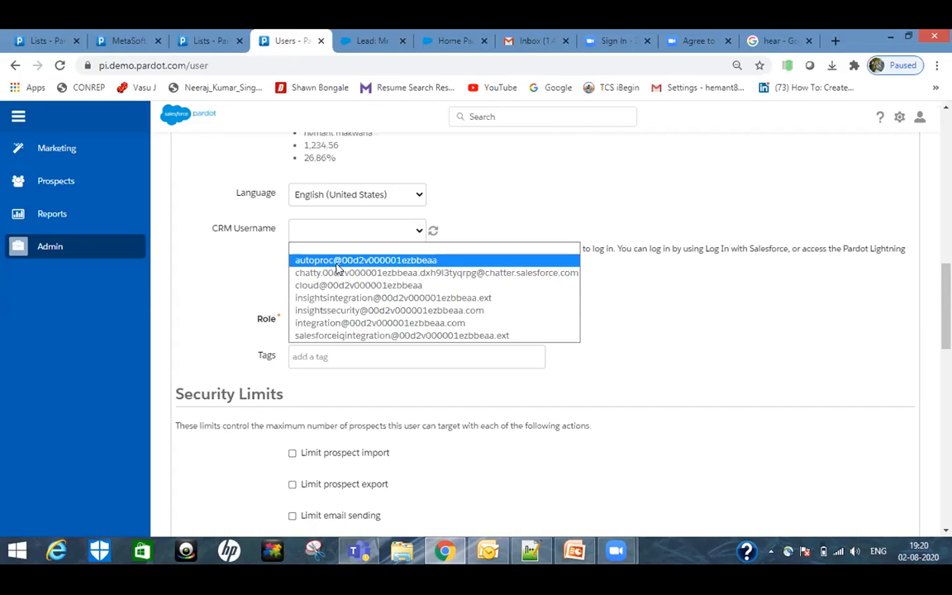
click(338, 299)
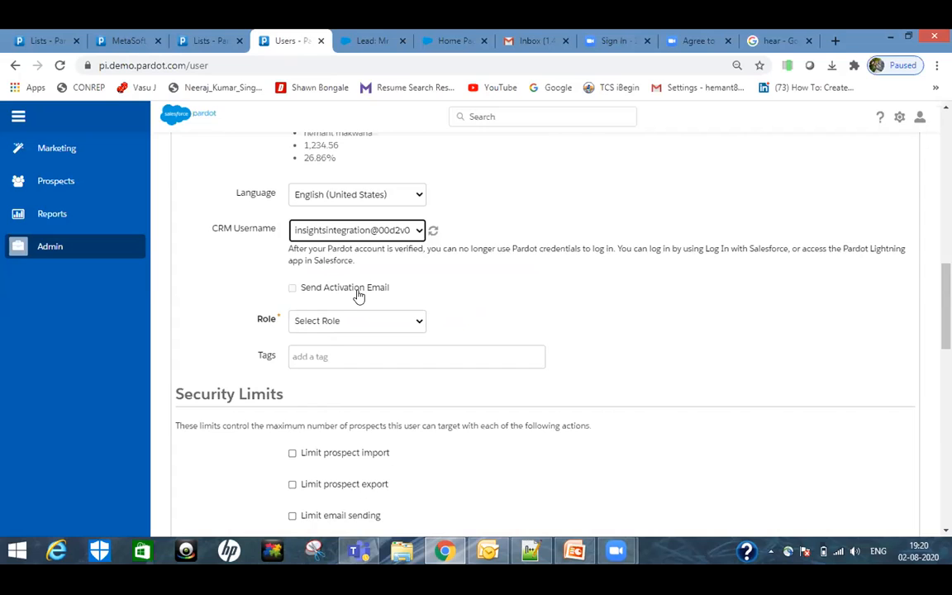
click(333, 233)
click(361, 336)
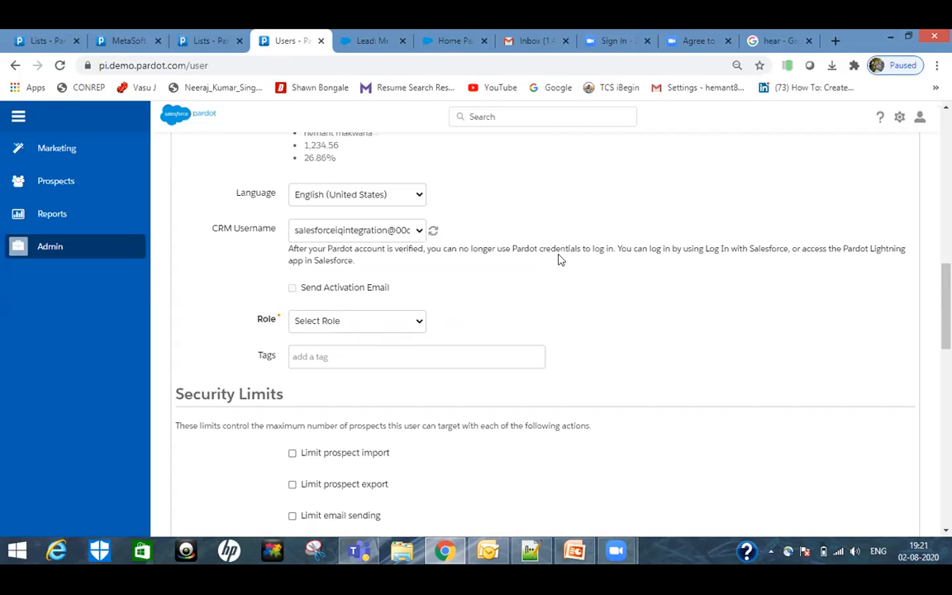
Assign the custom role TestUserRole to the new user
scroll(374, 299, down, 1)
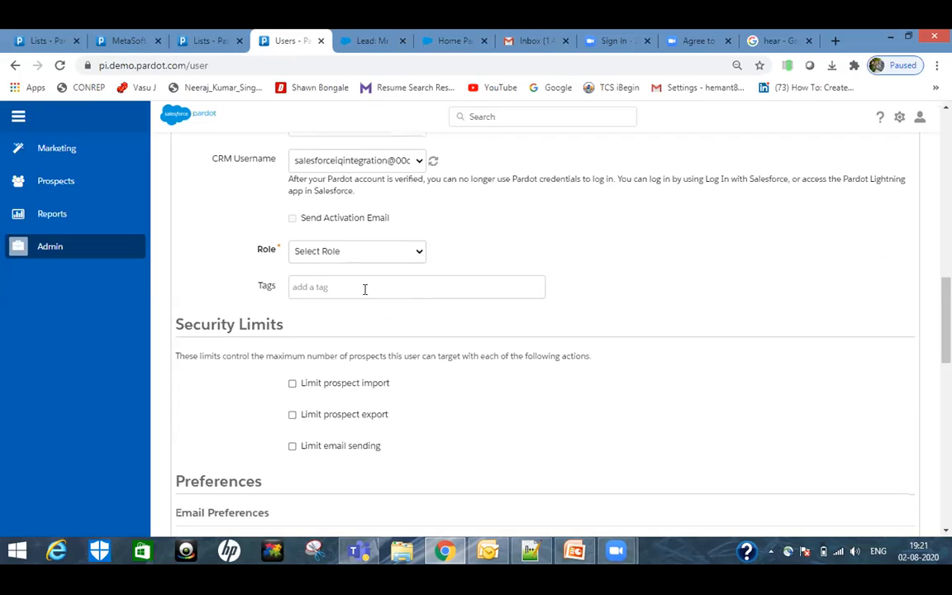
click(347, 260)
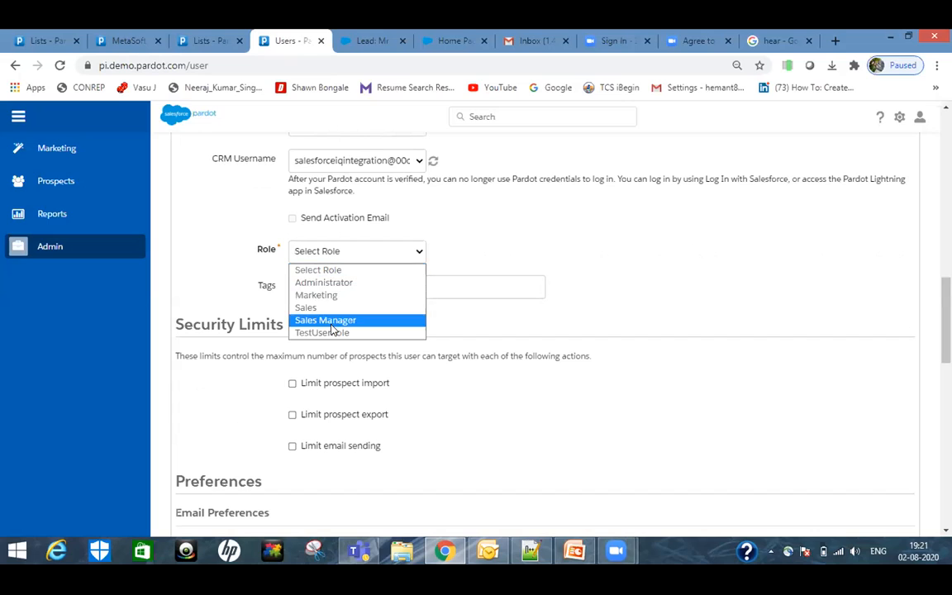
click(418, 332)
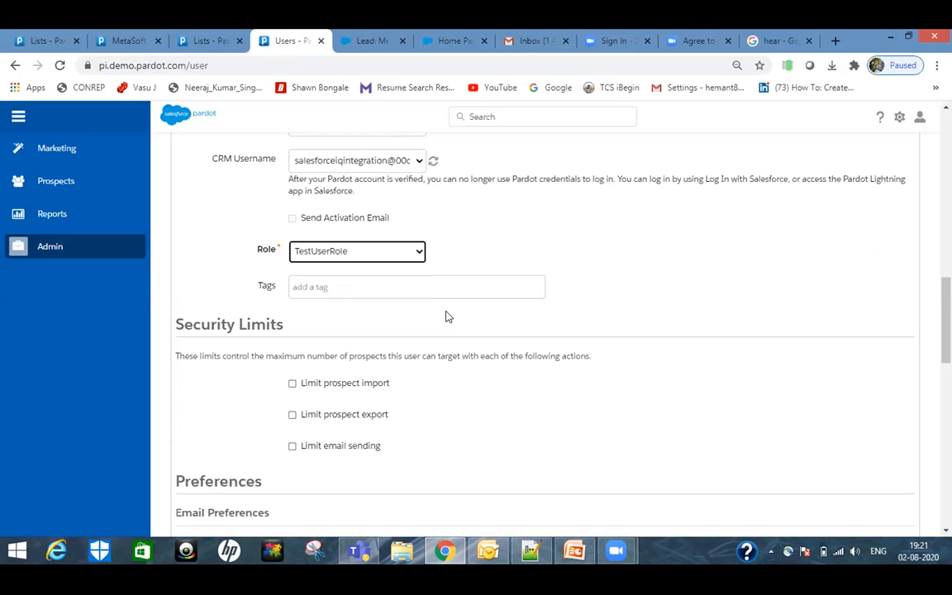
Set the new user's security limits to 500 imported records, 100 exported records and 1000 email recipients
scroll(446, 316, down, 2)
drag(283, 184, 177, 187)
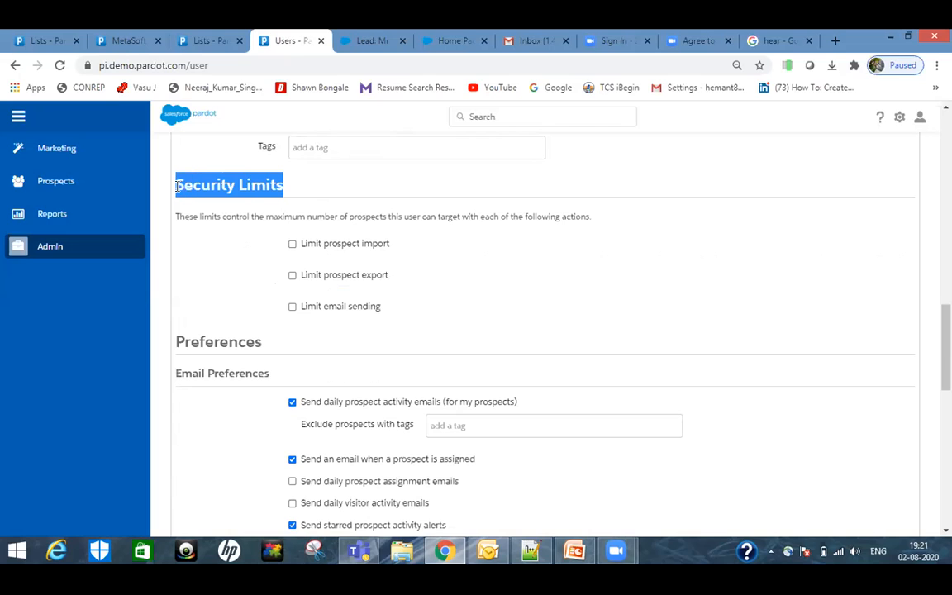
click(312, 247)
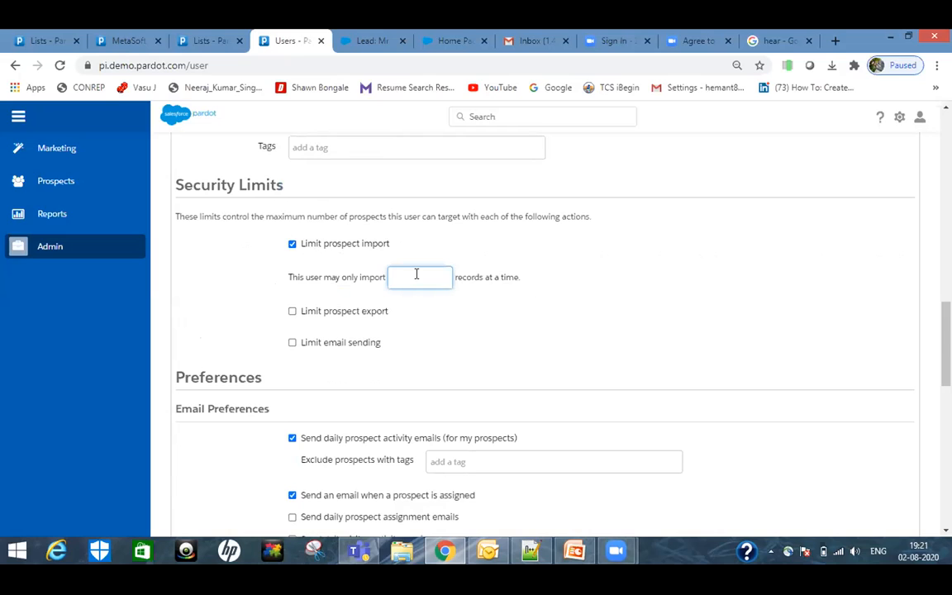
text(500)
click(365, 312)
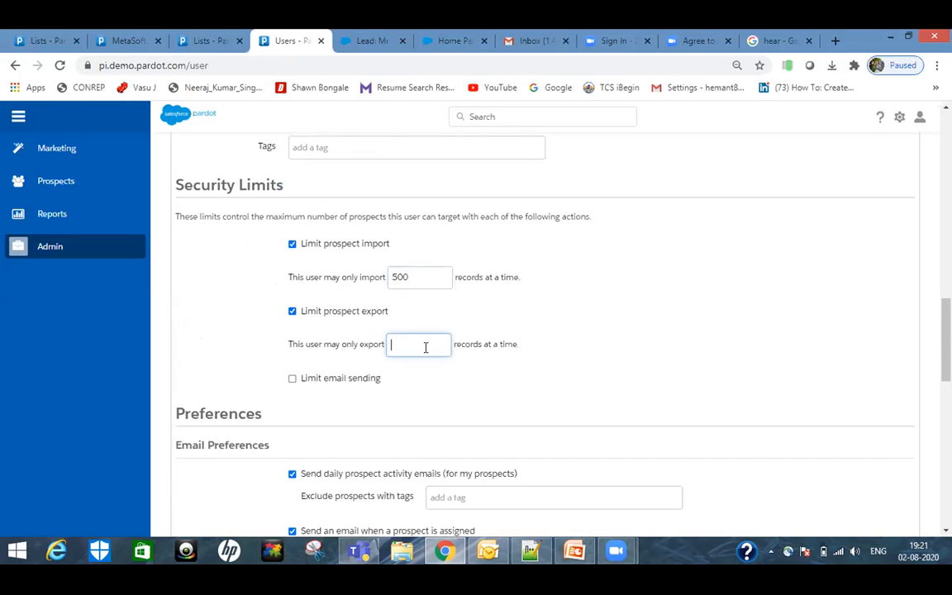
text(100)
click(380, 379)
scroll(368, 364, down, 1)
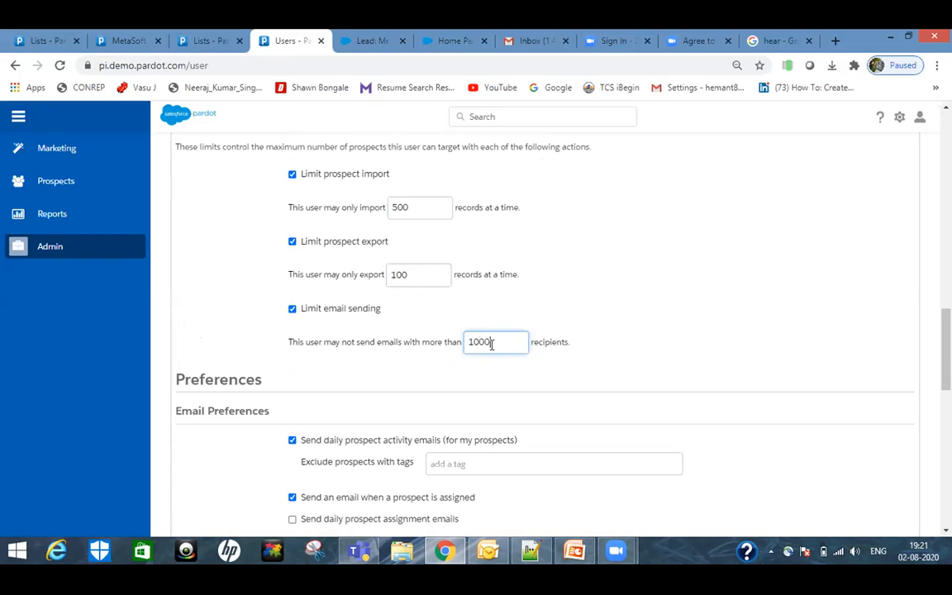
Turn on daily prospect assignment, daily visitor activity and weekly search marketing emails in the new user's email preferences
scroll(381, 353, down, 2)
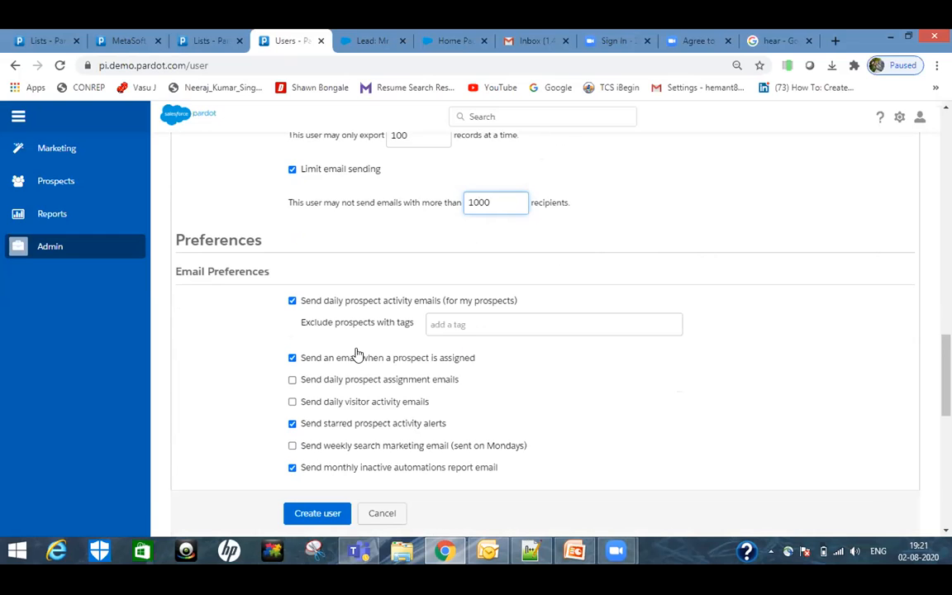
scroll(357, 354, down, 1)
click(291, 288)
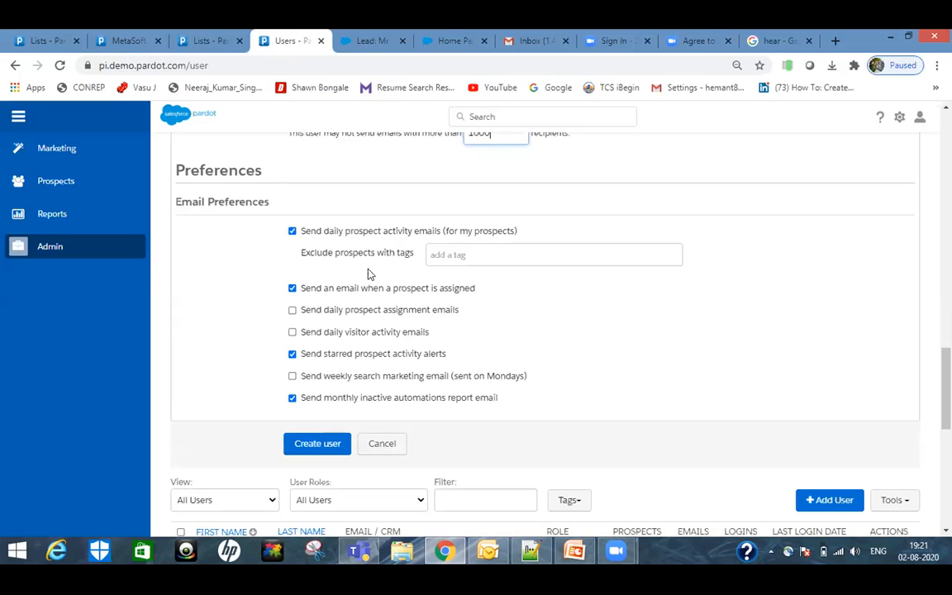
click(292, 232)
click(291, 232)
click(291, 397)
click(292, 376)
click(292, 310)
click(292, 332)
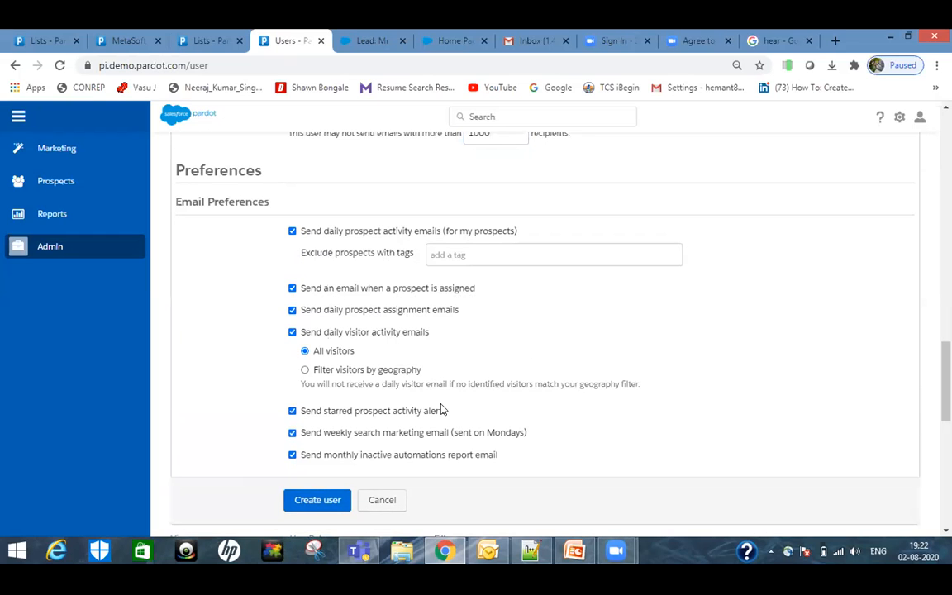
Switch to PowerPoint and read the User Groups slide
click(570, 549)
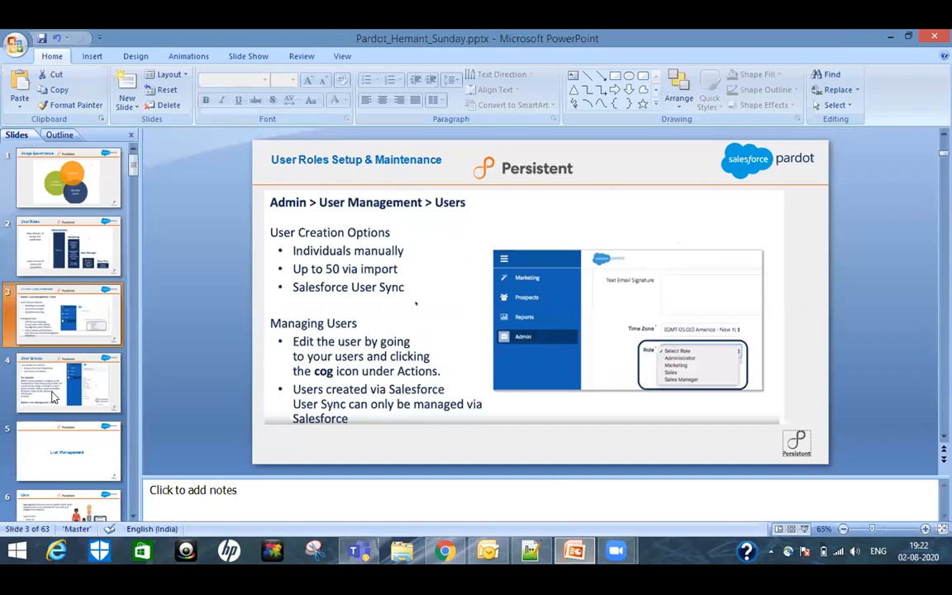
click(49, 358)
scroll(59, 321, down, 1)
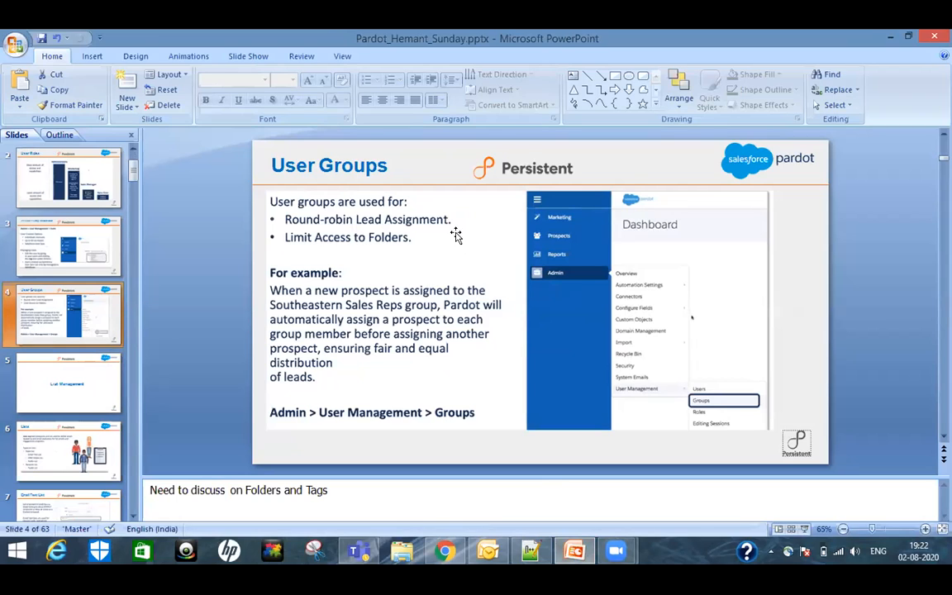
click(426, 242)
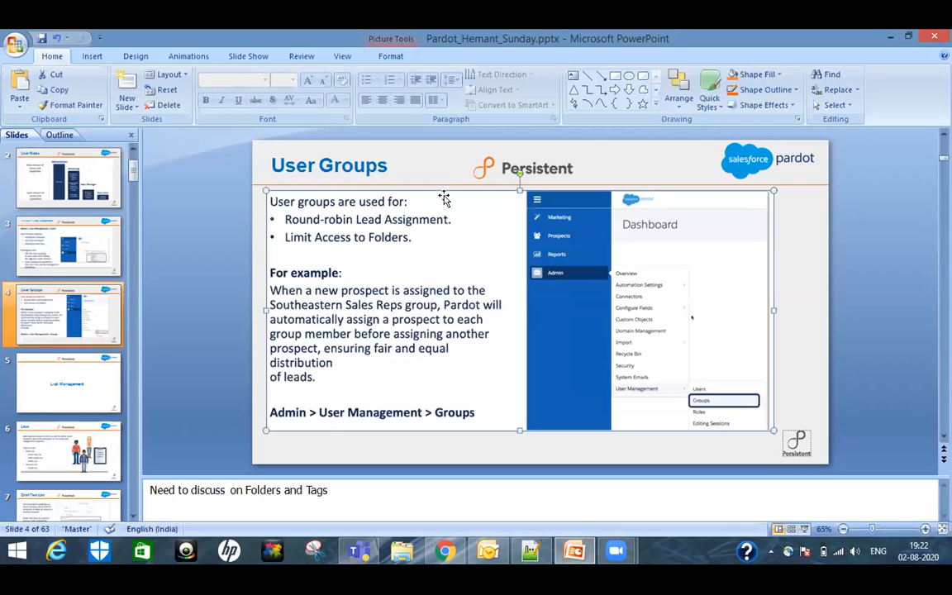
click(442, 163)
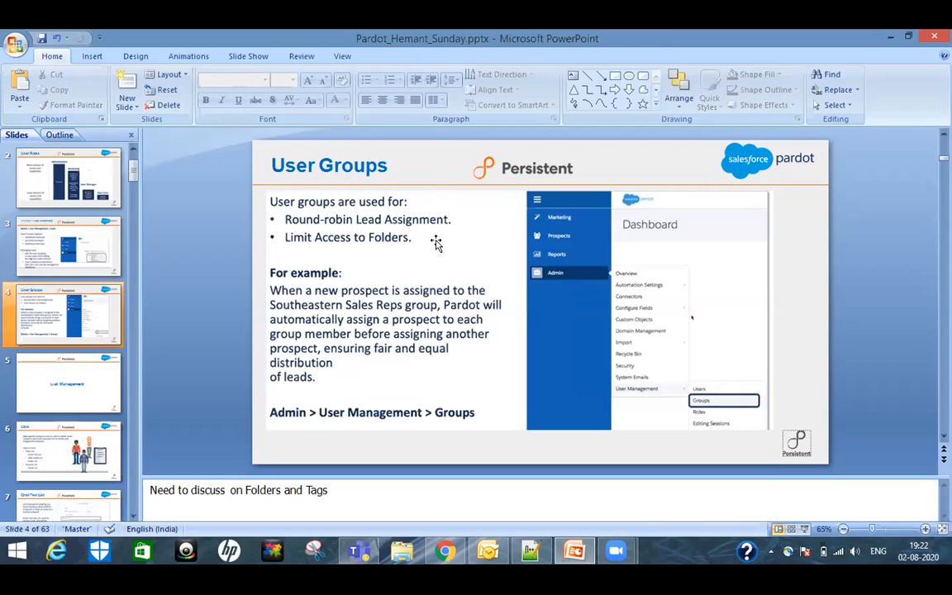
Return to Pardot, leave the new user unsaved, and view the user groups list and the empty form for creating a group
key(alt+Tab)
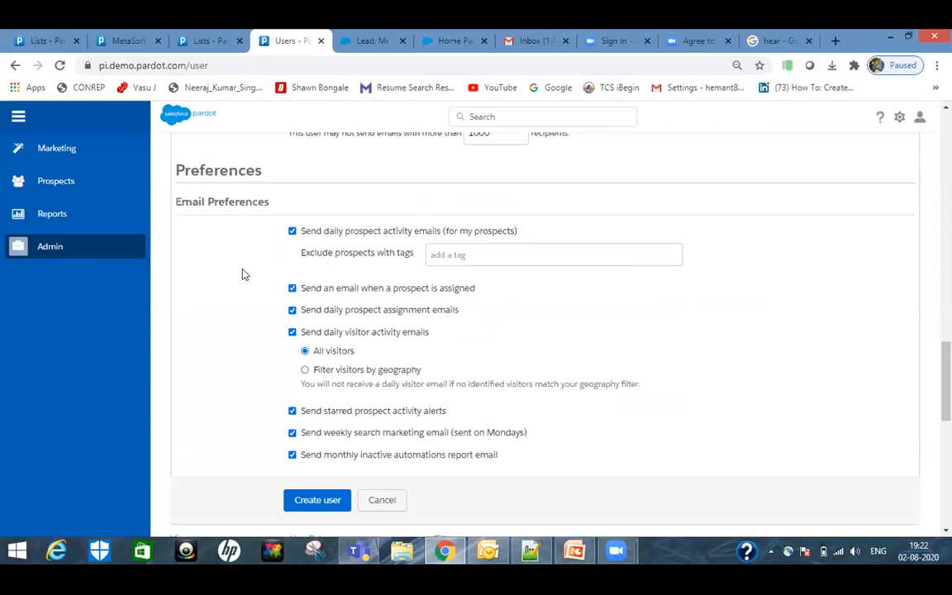
mouse_move(106, 256)
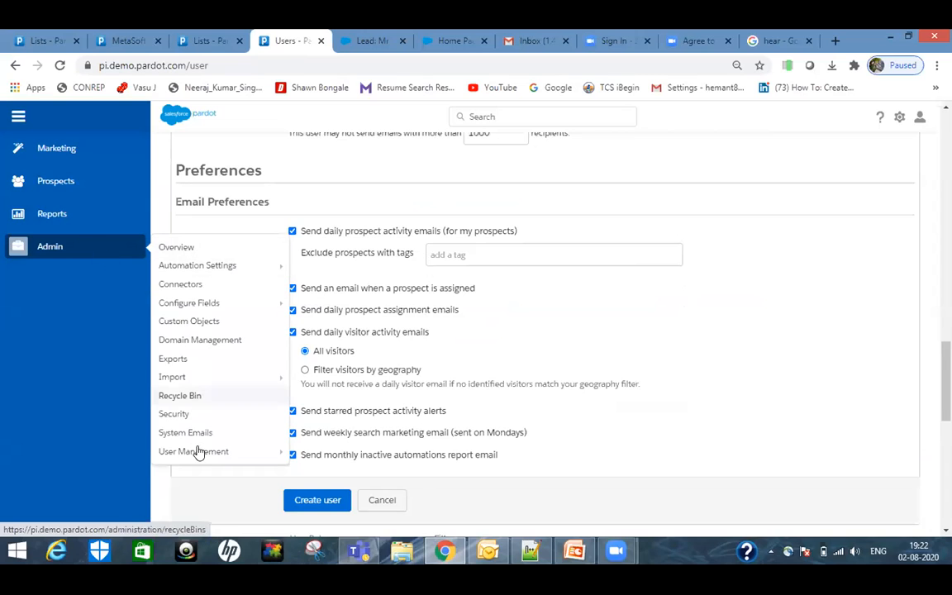
mouse_move(205, 459)
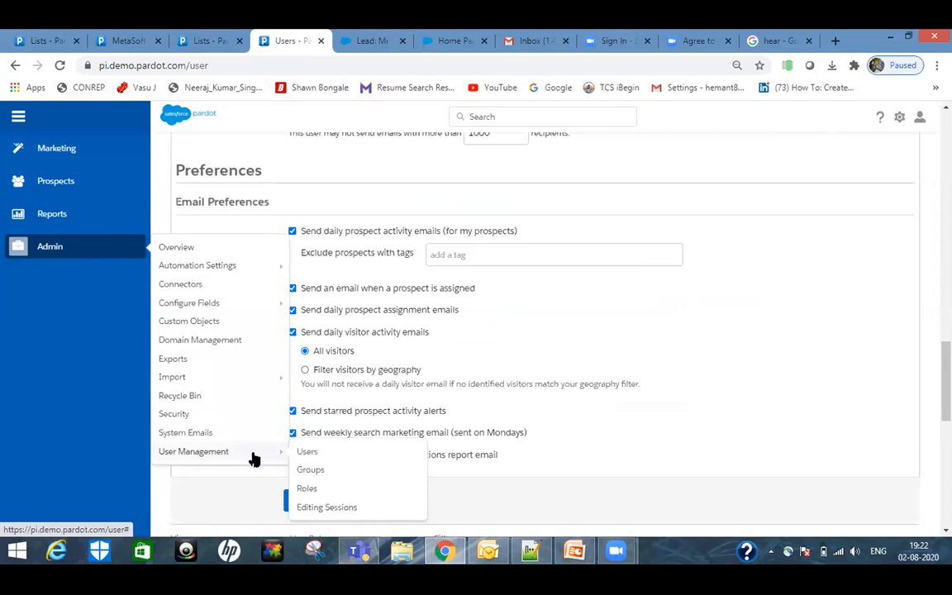
click(311, 473)
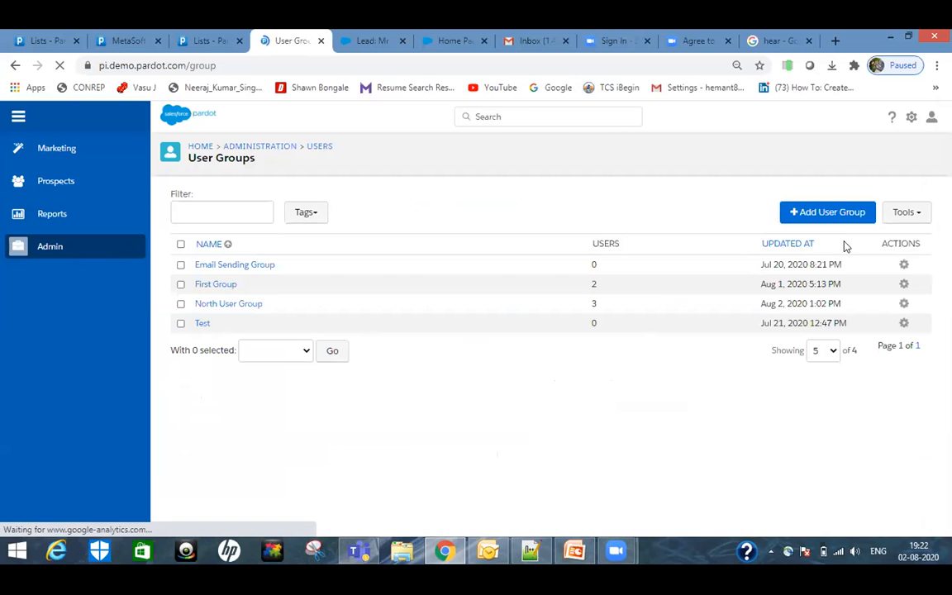
click(833, 218)
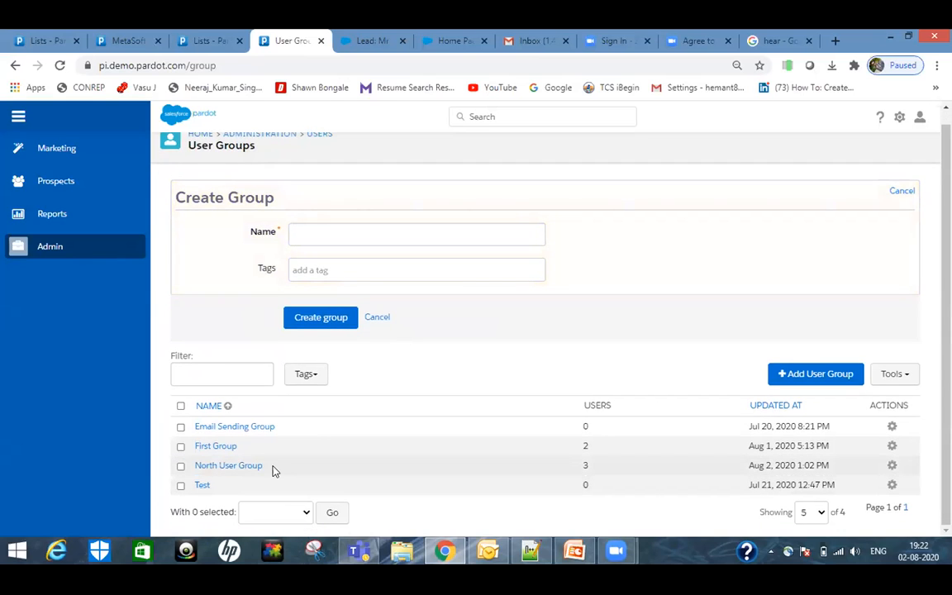
click(377, 239)
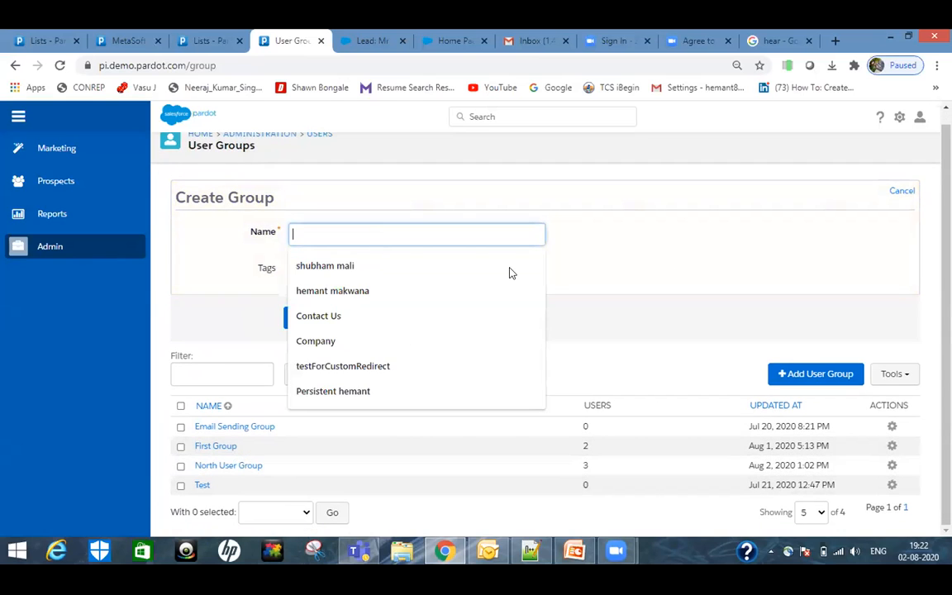
click(628, 250)
Open the prospect list and load all prospects with an empty filter
mouse_move(81, 183)
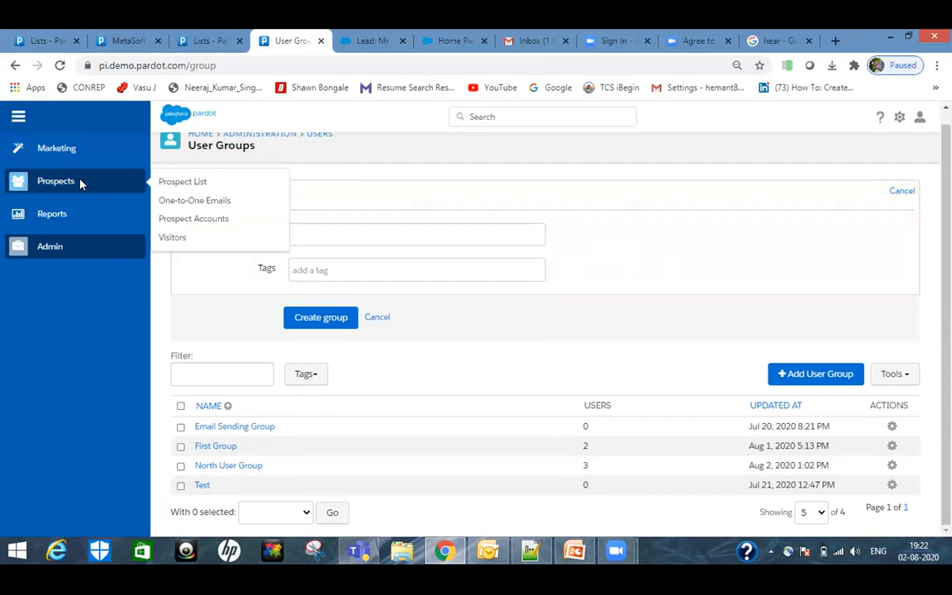
click(198, 183)
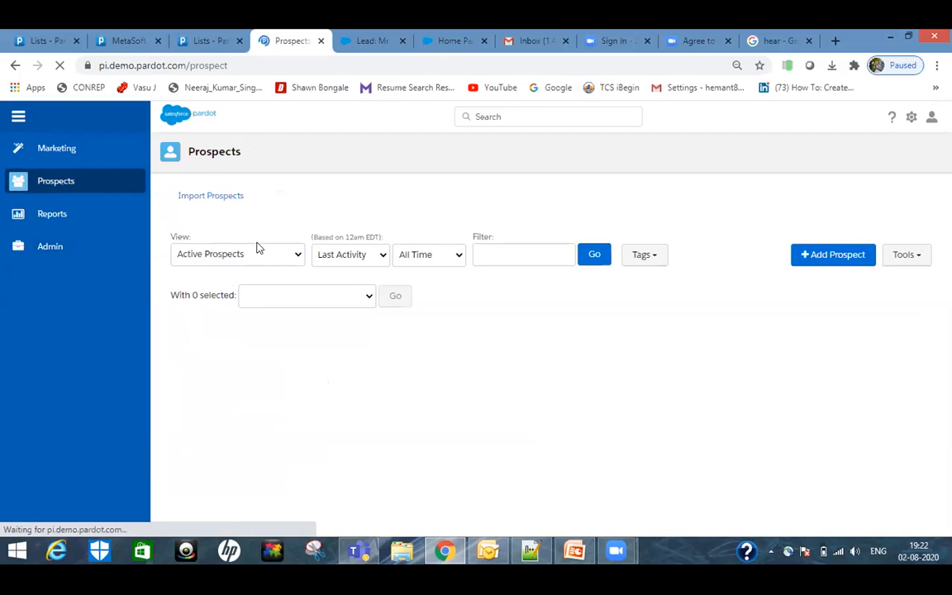
click(541, 226)
key(ctrl+a)
key(BackSpace)
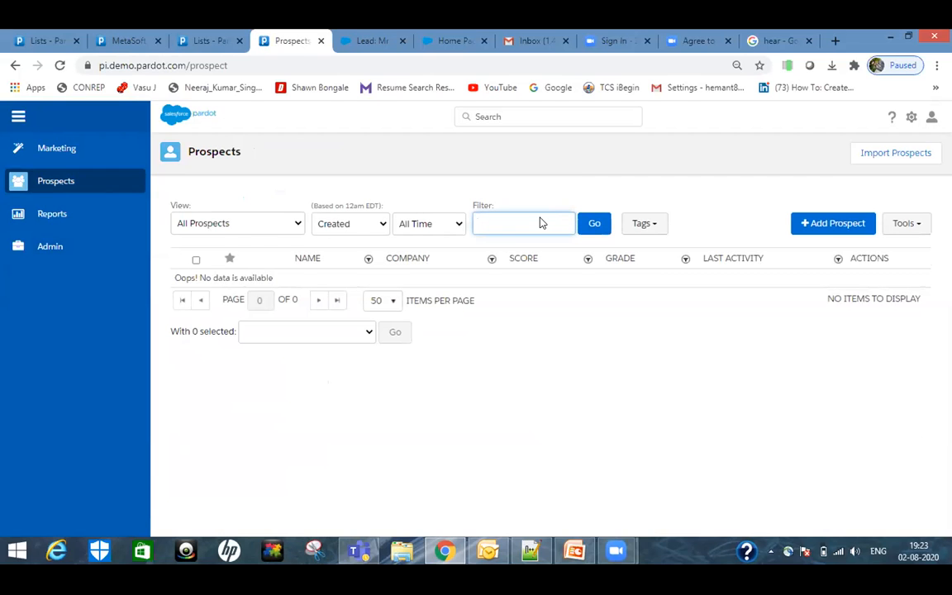
key(Return)
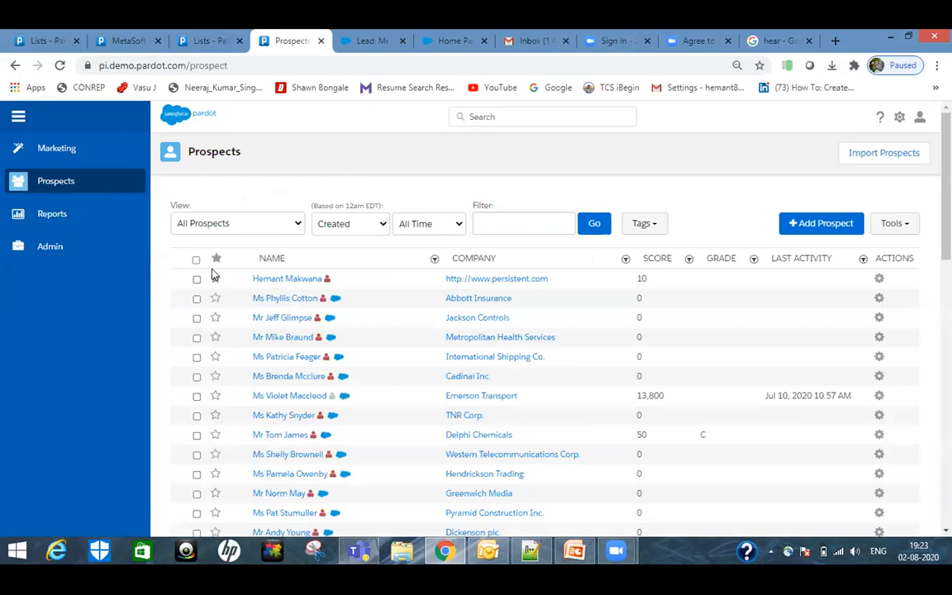
Select all prospects on the page and prepare to assign them to the North User Group
click(197, 260)
scroll(331, 302, down, 15)
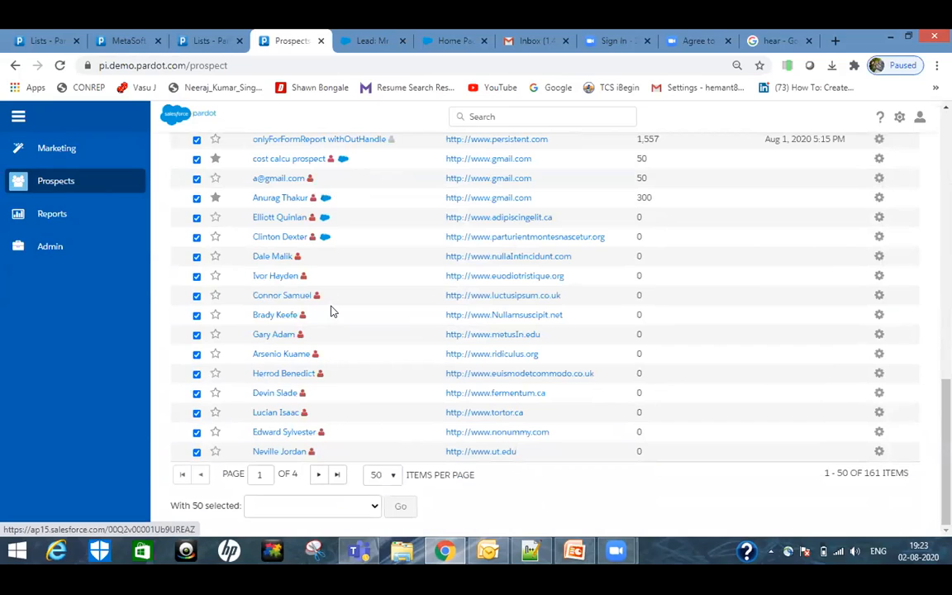
click(311, 506)
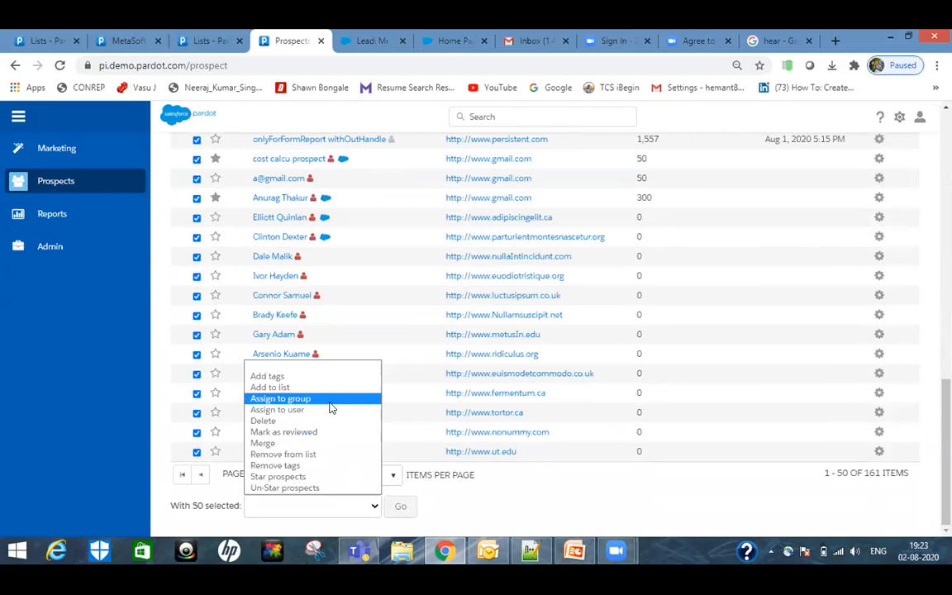
click(330, 400)
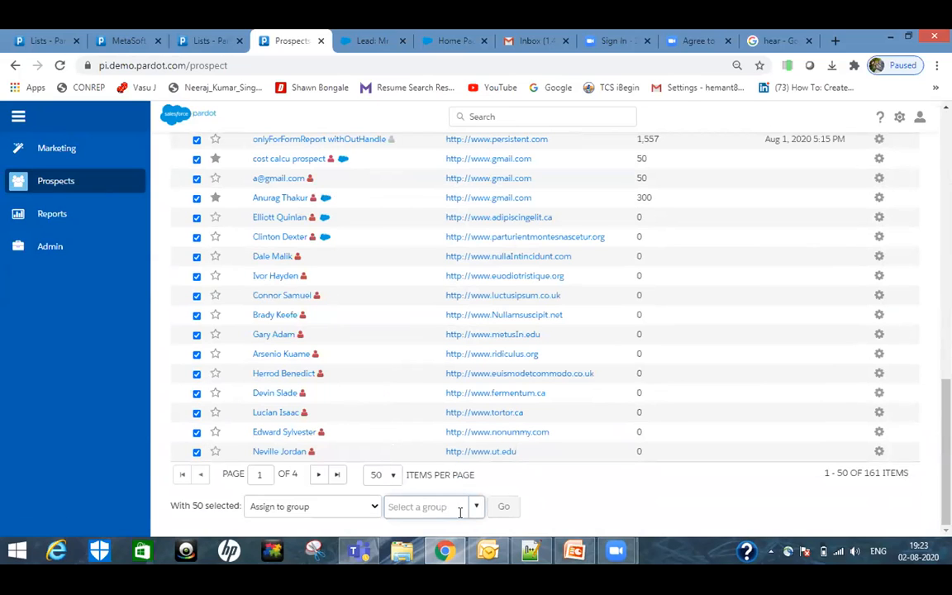
click(424, 506)
text(north User Group)
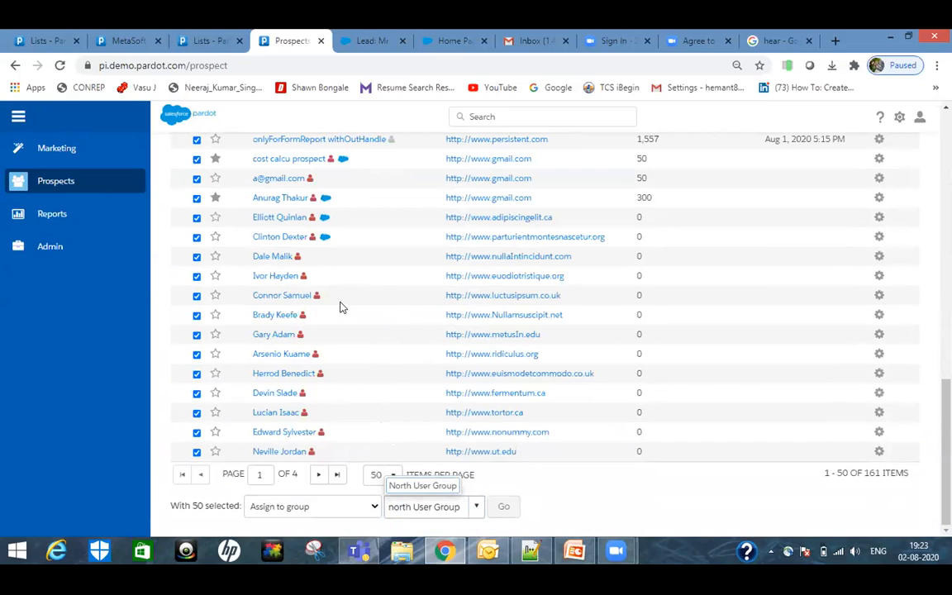
Go to the marketing folders and open the permissions of the LenoxSoft Live folder
mouse_move(61, 172)
mouse_move(73, 149)
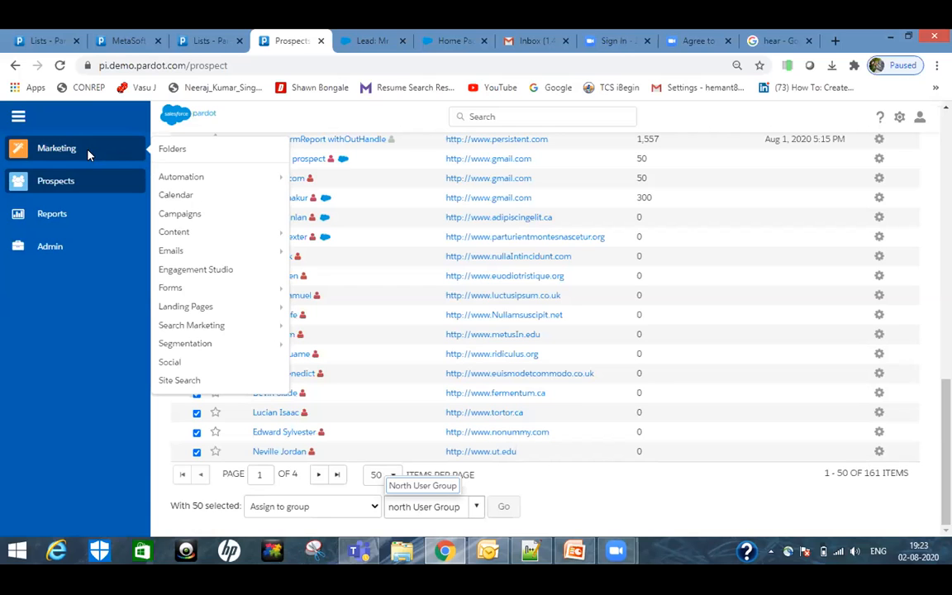
click(175, 152)
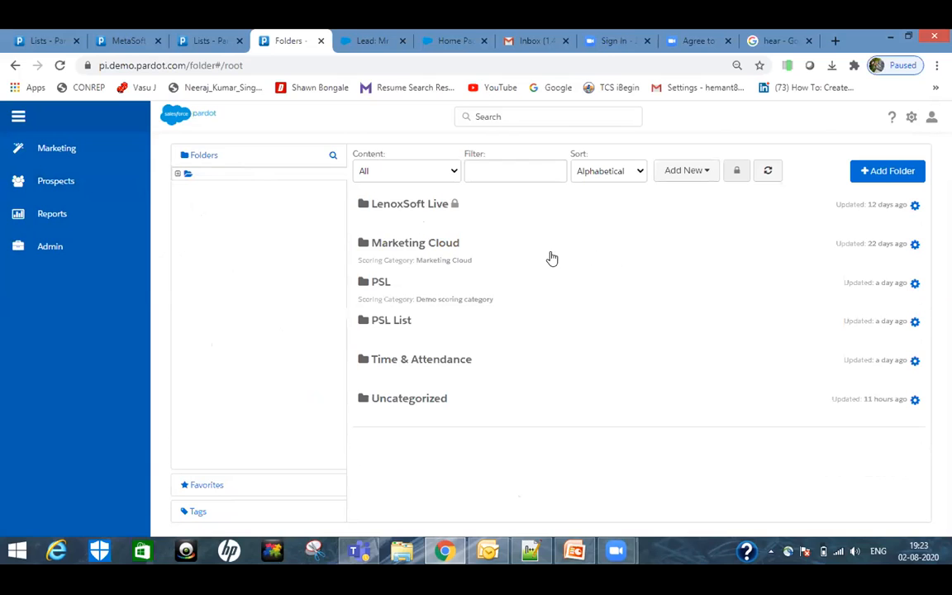
click(914, 207)
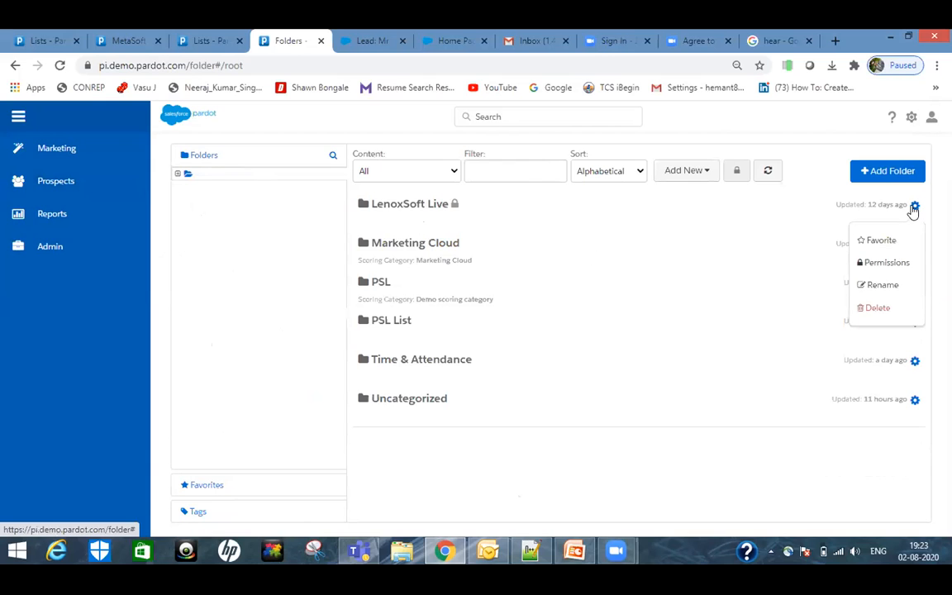
click(880, 265)
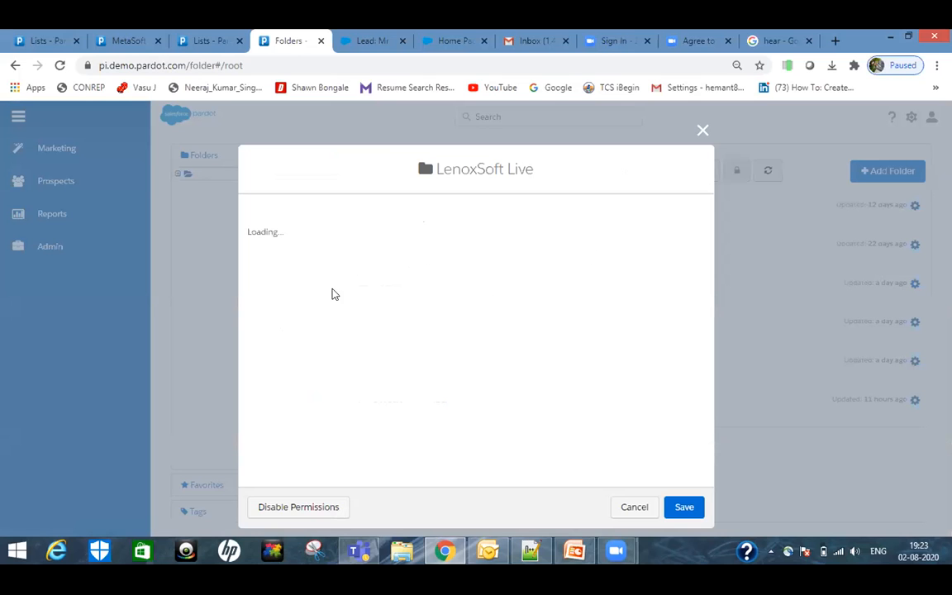
Add North User Group to the groups with access, review the users with access, and close the permissions without saving
click(322, 281)
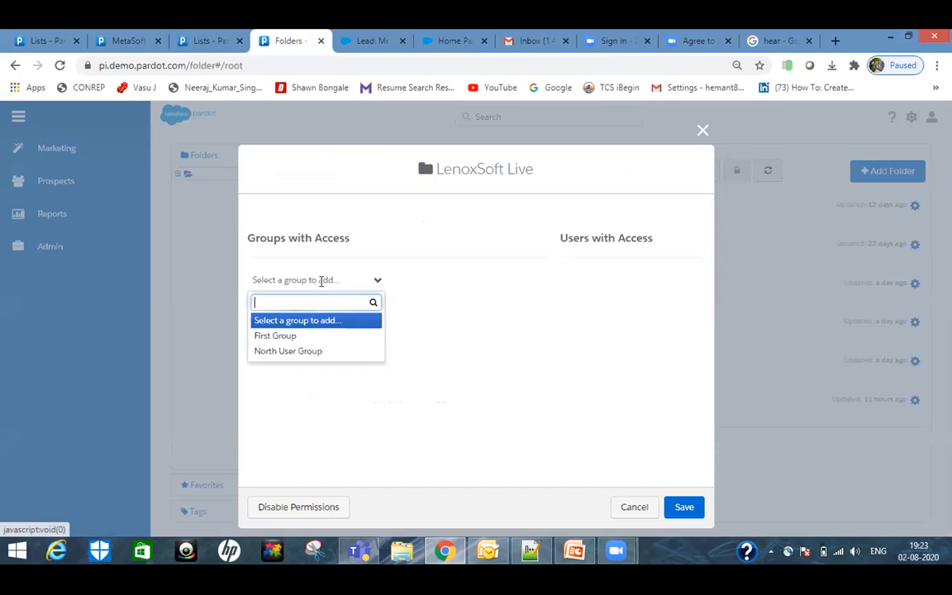
click(295, 352)
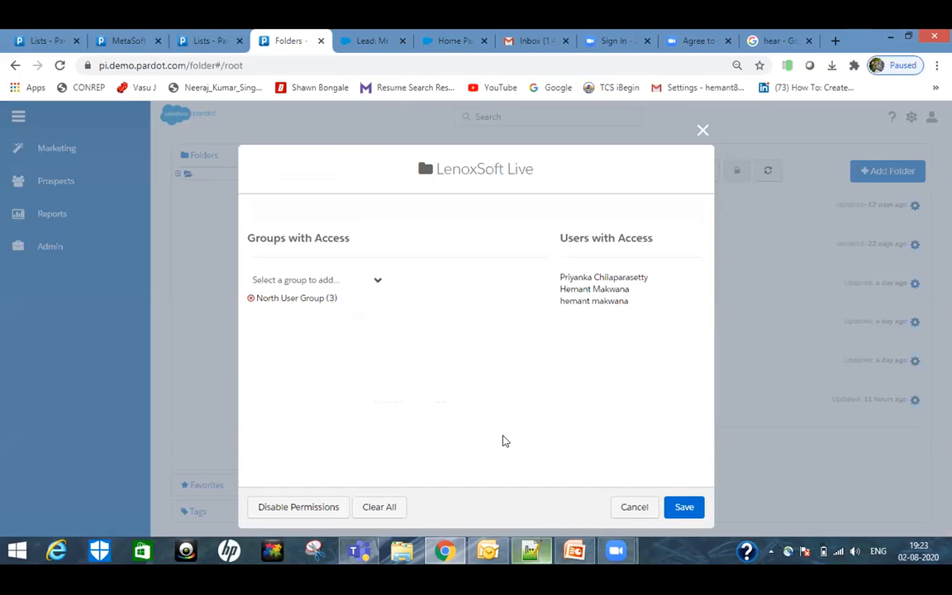
drag(626, 301, 559, 283)
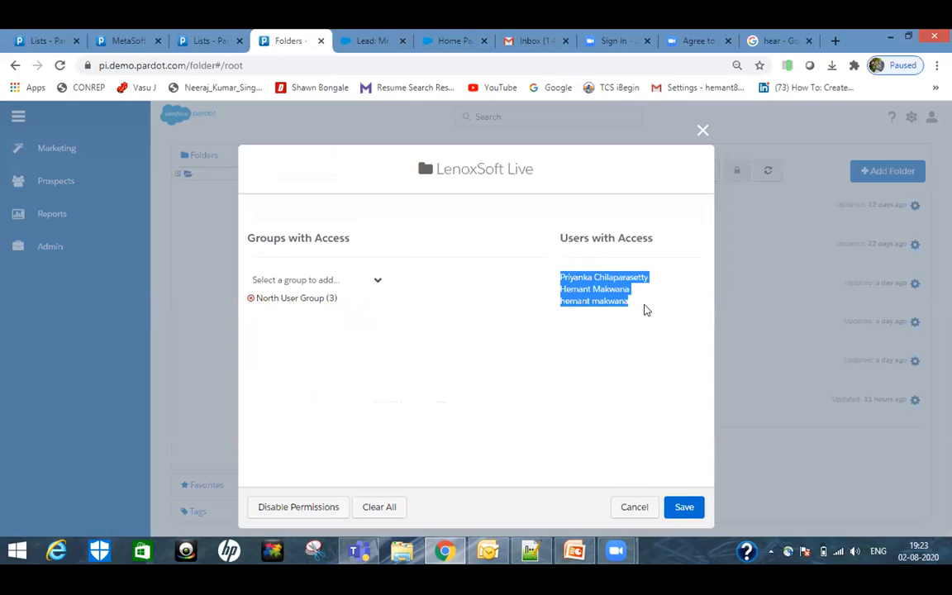
click(644, 309)
click(702, 132)
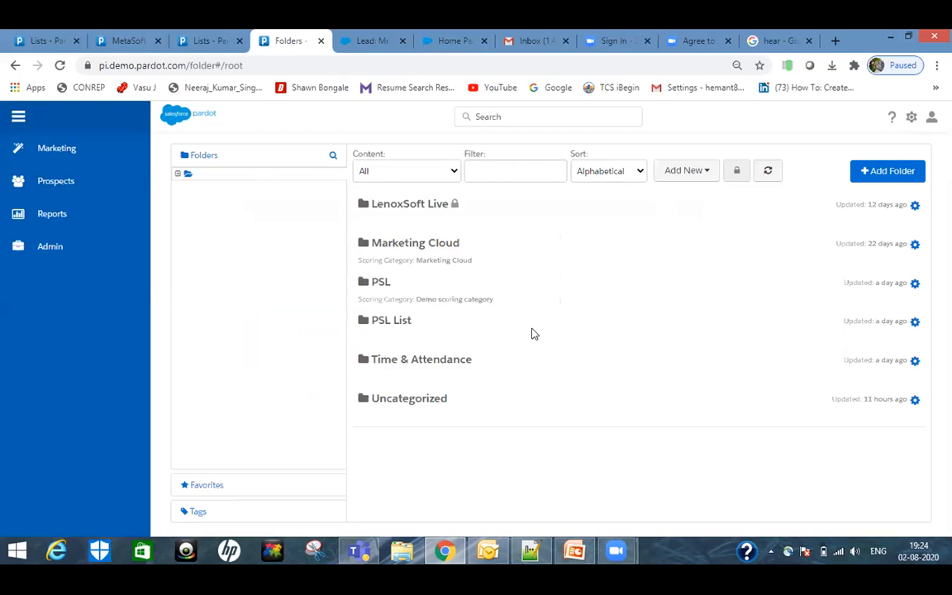
Switch to PowerPoint and read the List Management and Lists slides
click(574, 551)
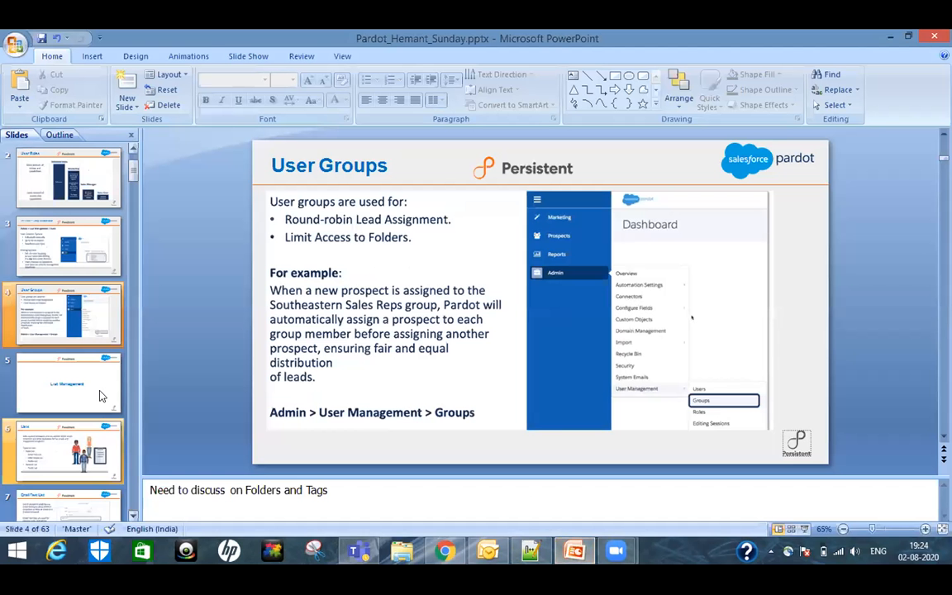
click(90, 390)
scroll(65, 376, down, 1)
scroll(64, 376, down, 1)
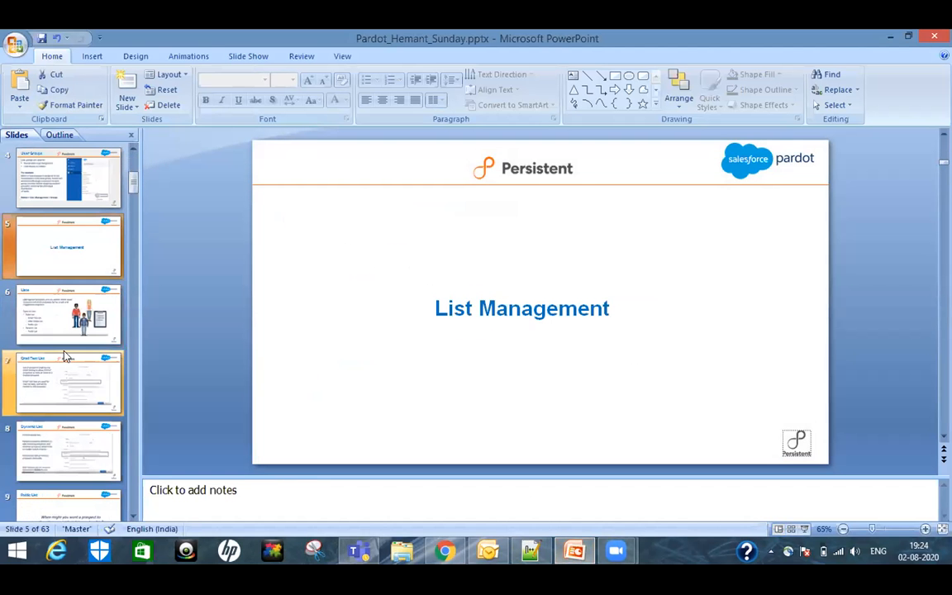
click(67, 316)
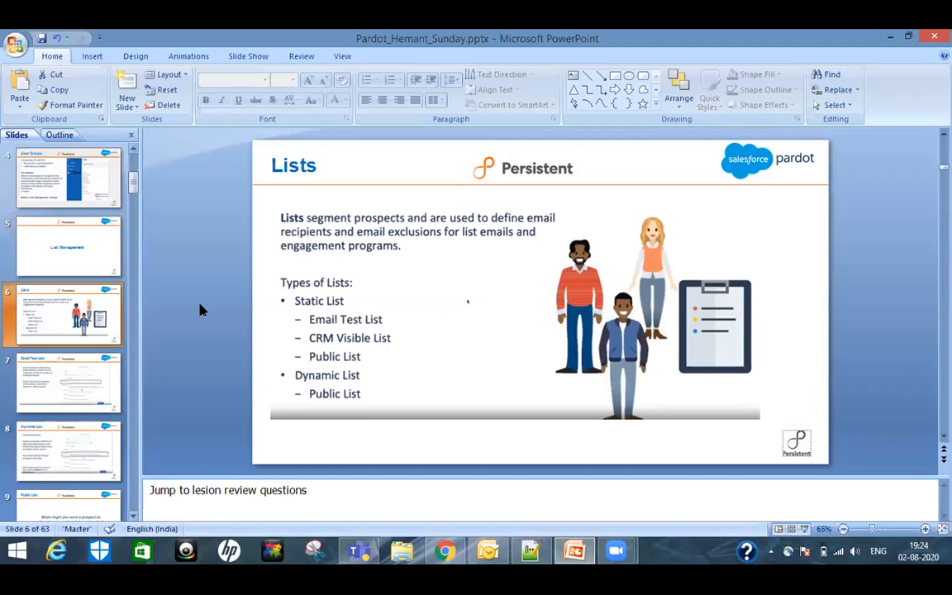
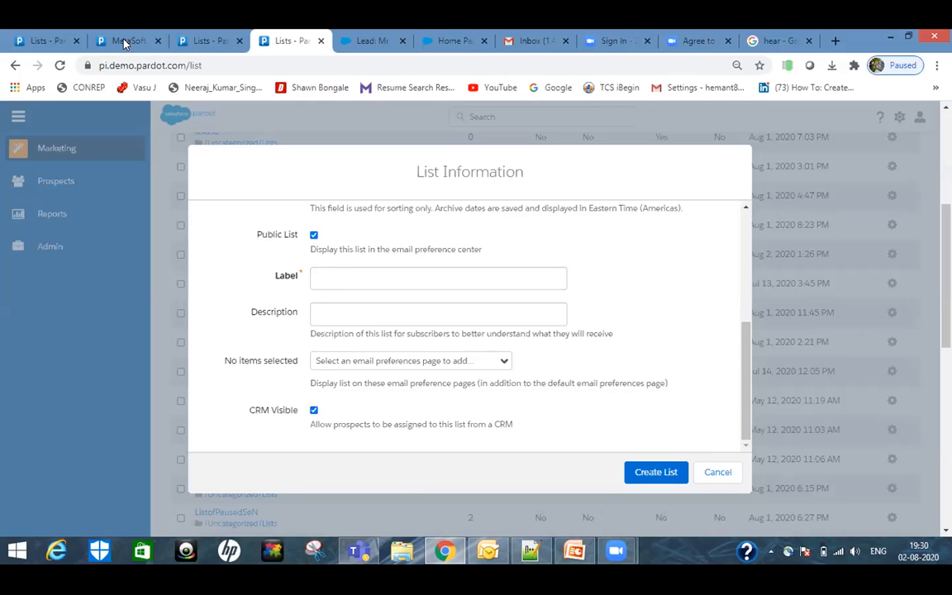
In Pardot, open the segmentation lists and find Internal Test List to check its CRM Visible setting
click(357, 40)
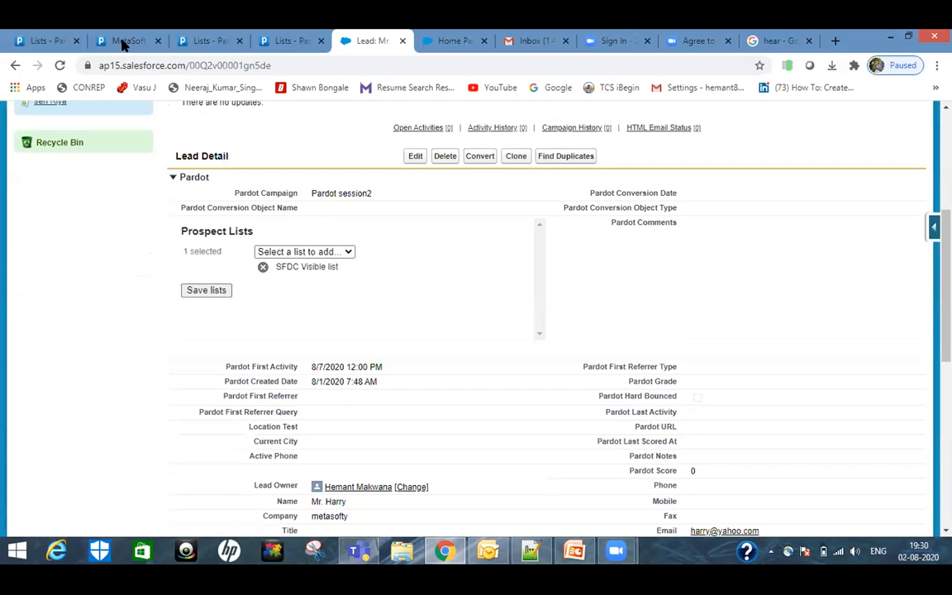
click(124, 41)
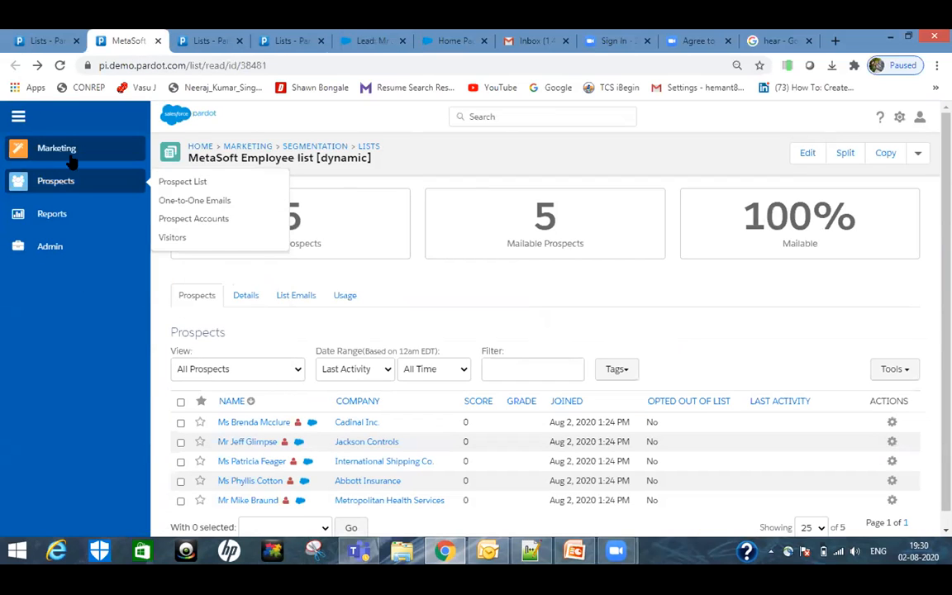
mouse_move(71, 153)
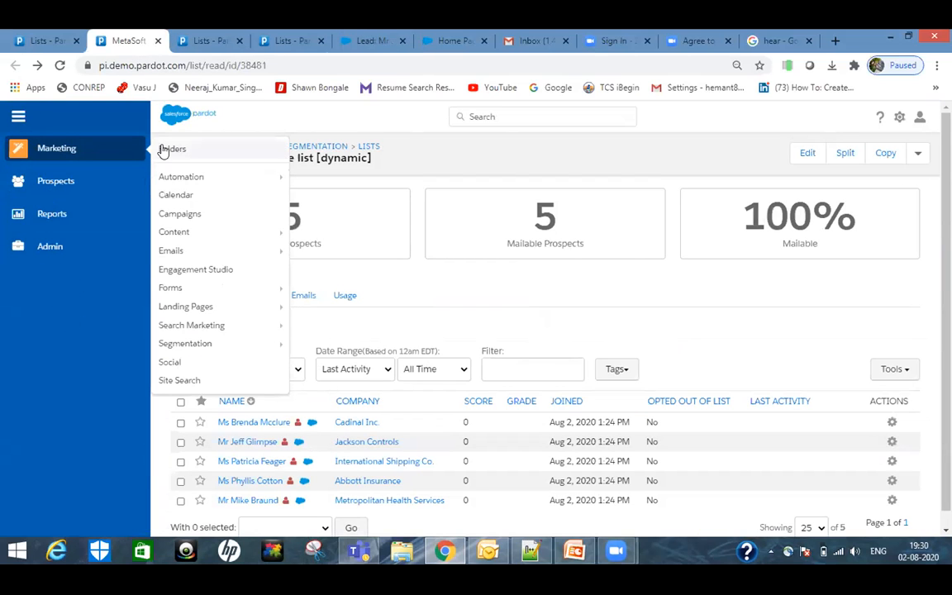
mouse_move(260, 347)
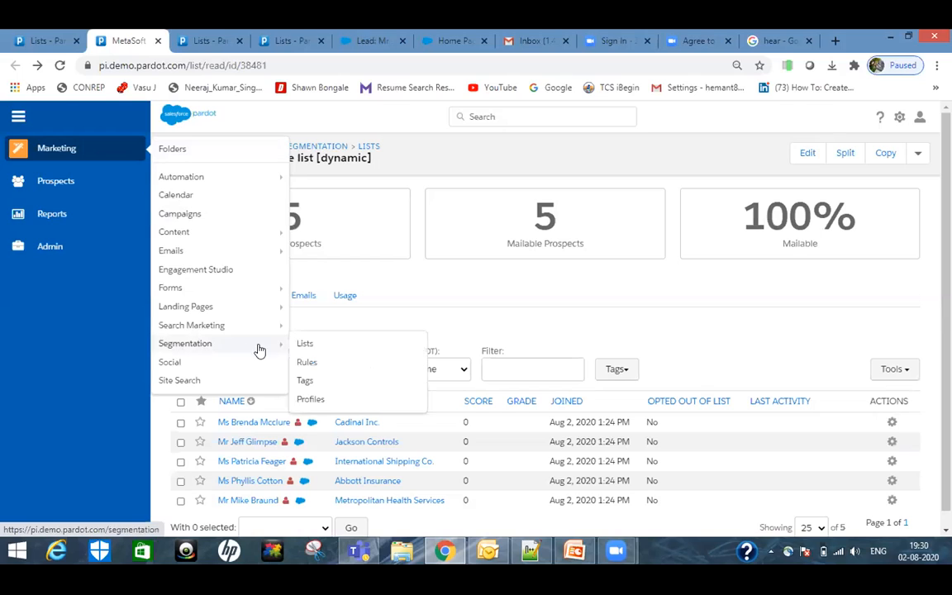
click(304, 346)
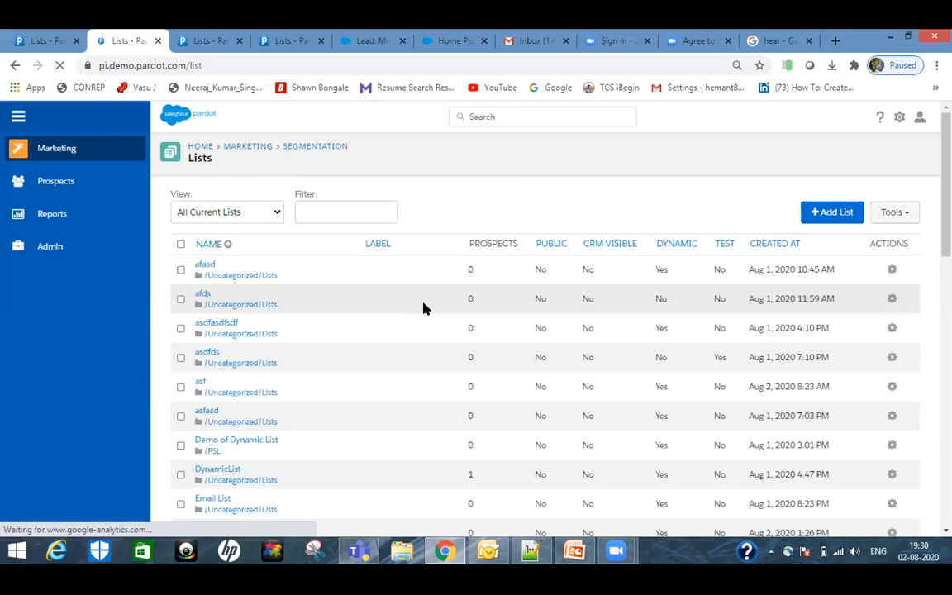
scroll(612, 273, down, 5)
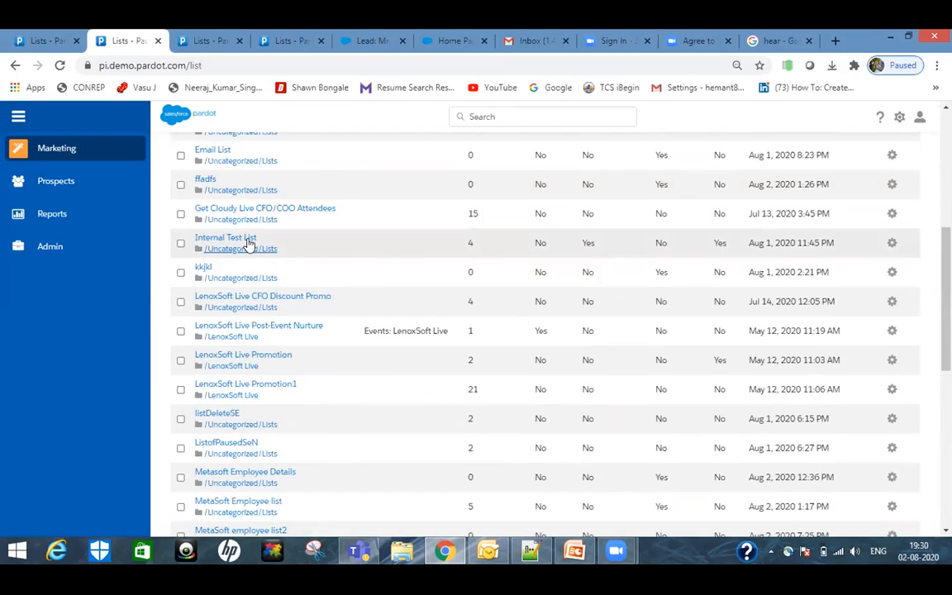
drag(258, 237, 193, 238)
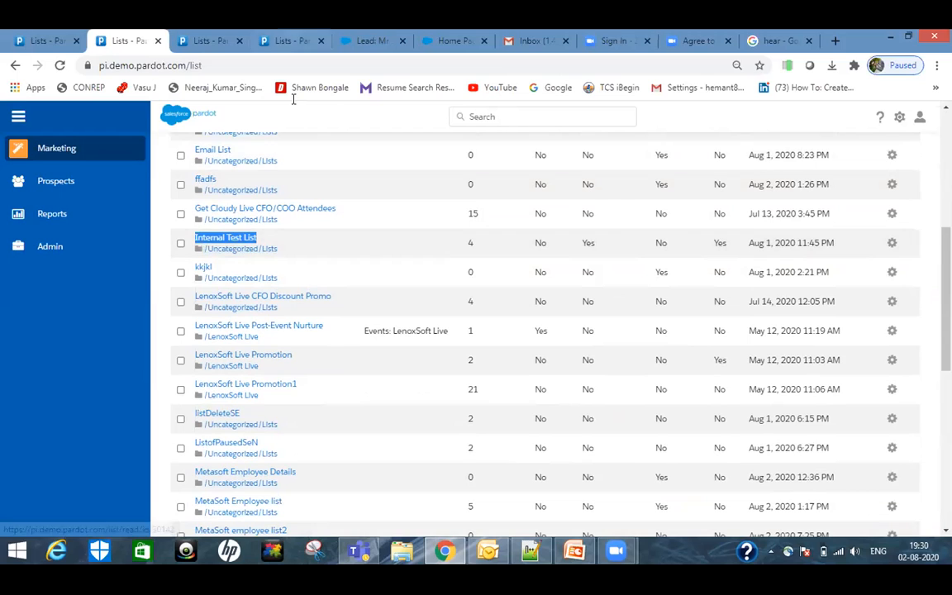
Switch to the Salesforce lead record and examine its Prospect Lists section and the lists available to add
click(368, 41)
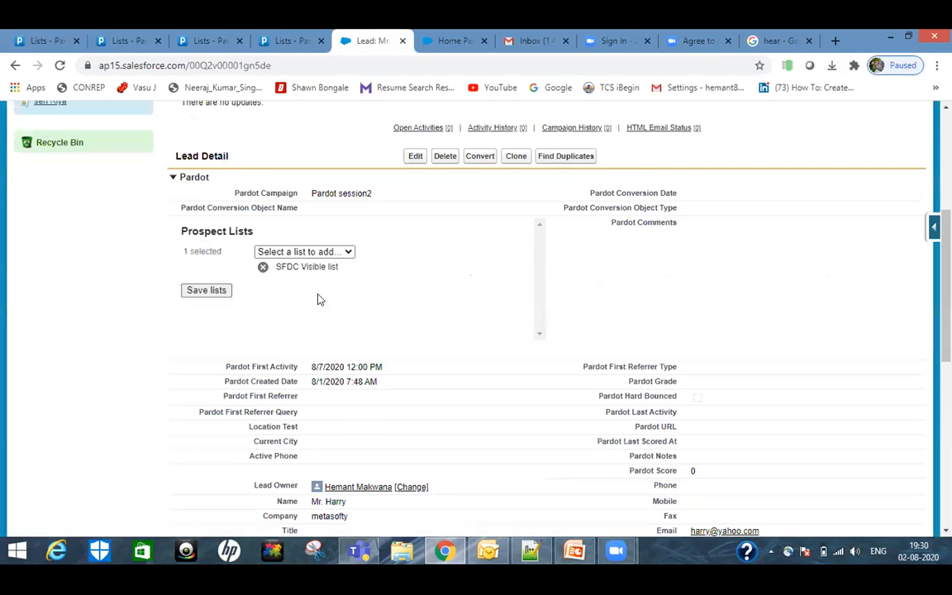
scroll(320, 299, up, 3)
scroll(310, 282, up, 1)
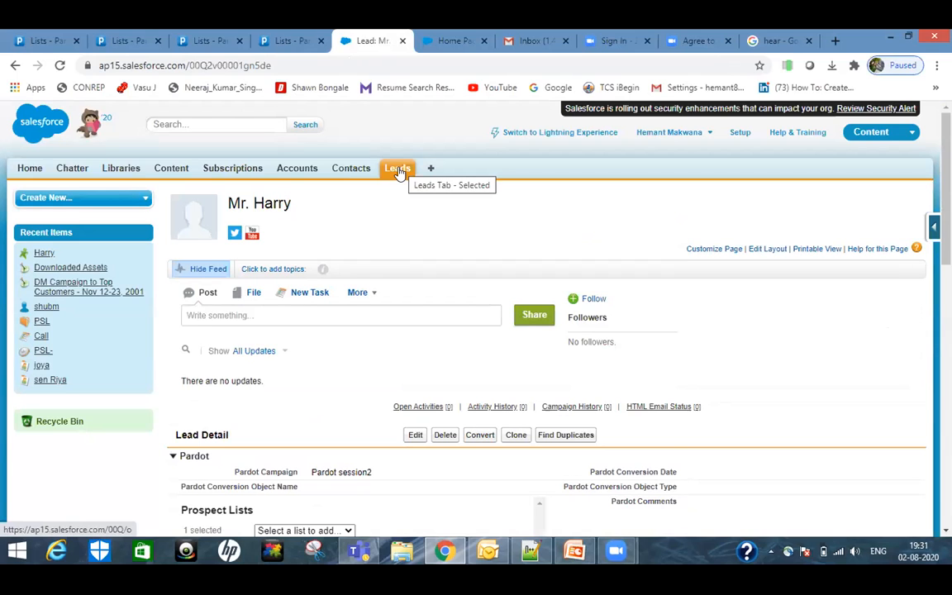
scroll(327, 279, down, 3)
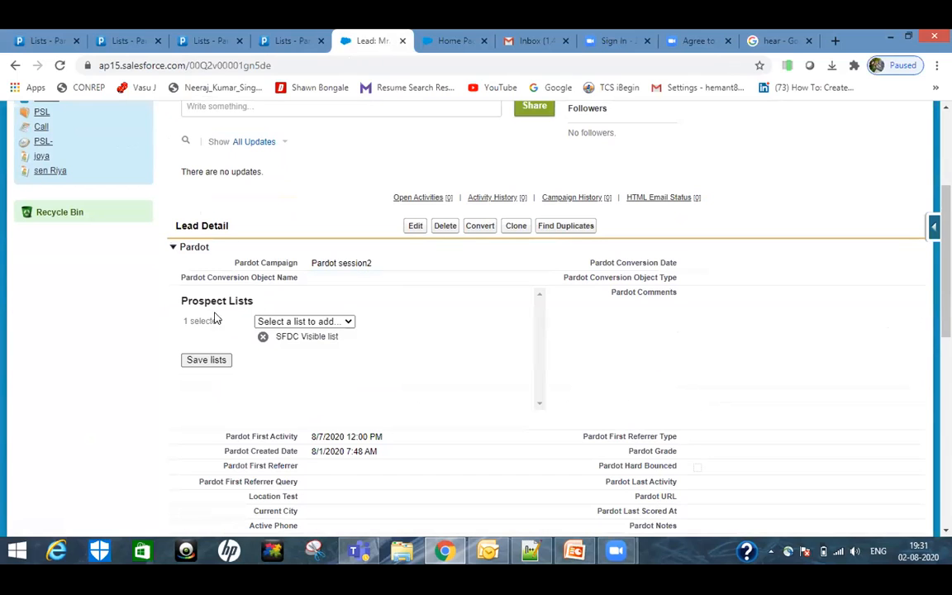
drag(272, 303, 176, 304)
click(287, 309)
click(327, 321)
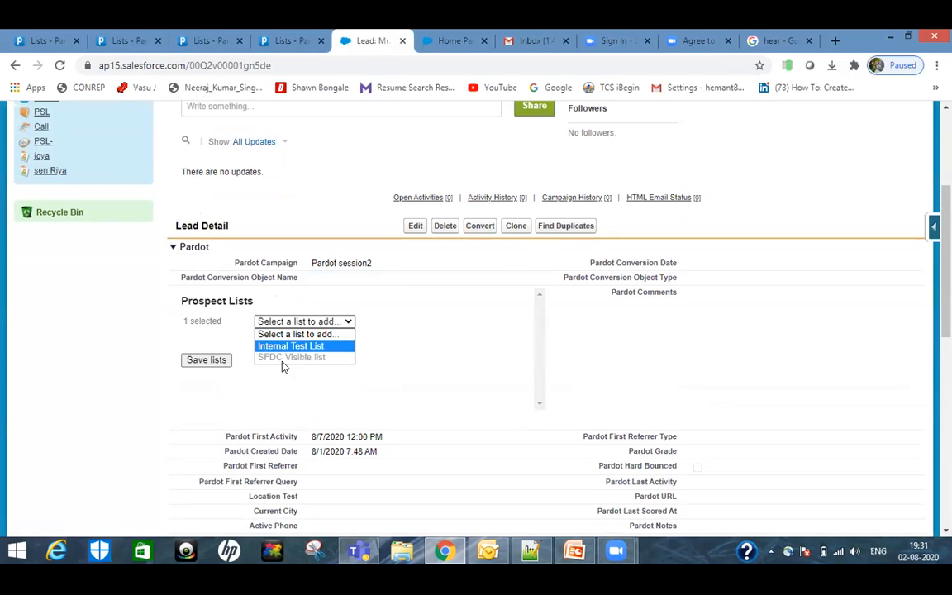
click(128, 353)
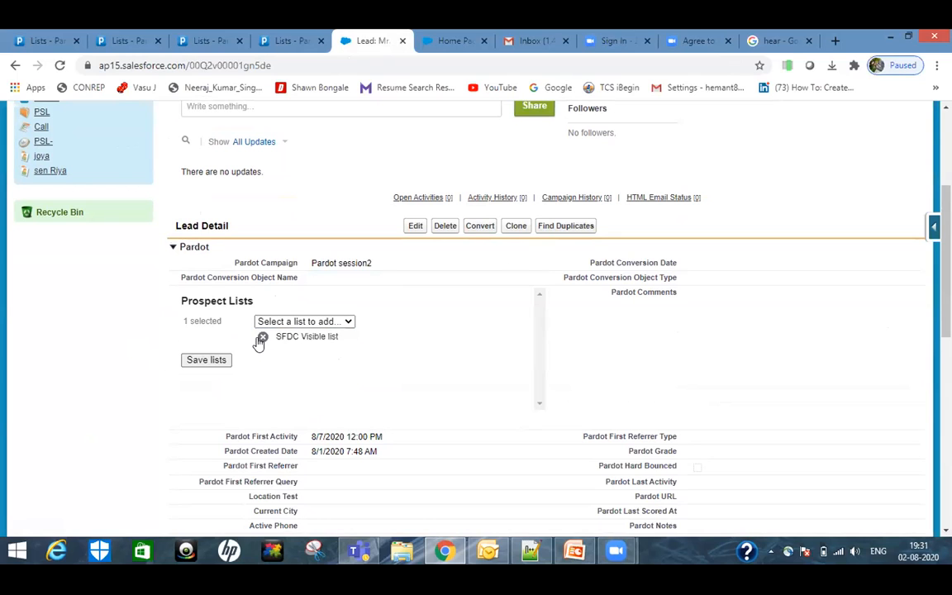
Clear the lead's prospect lists, add Internal Test List and SFDC Visible list, and save the lists
click(261, 338)
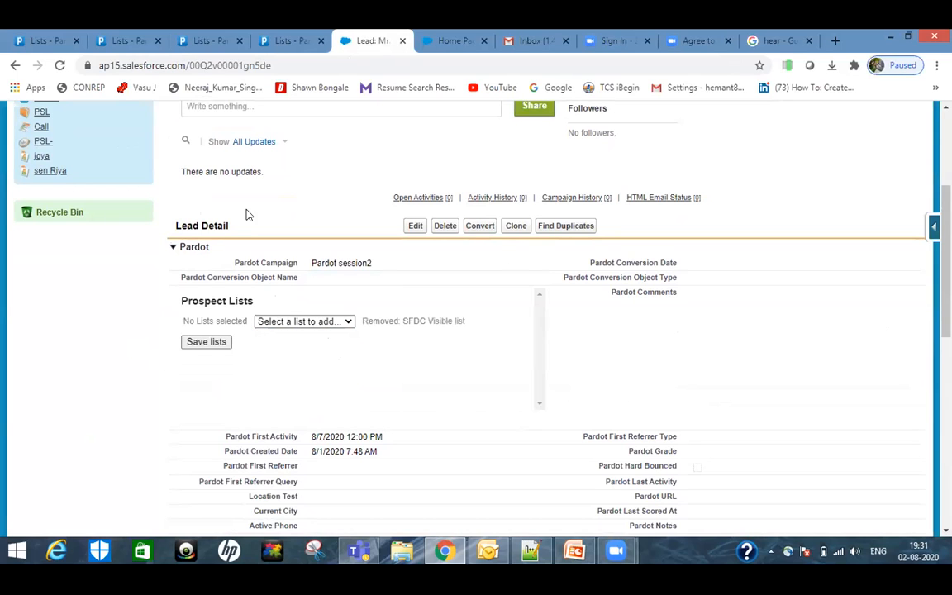
triple_click(178, 225)
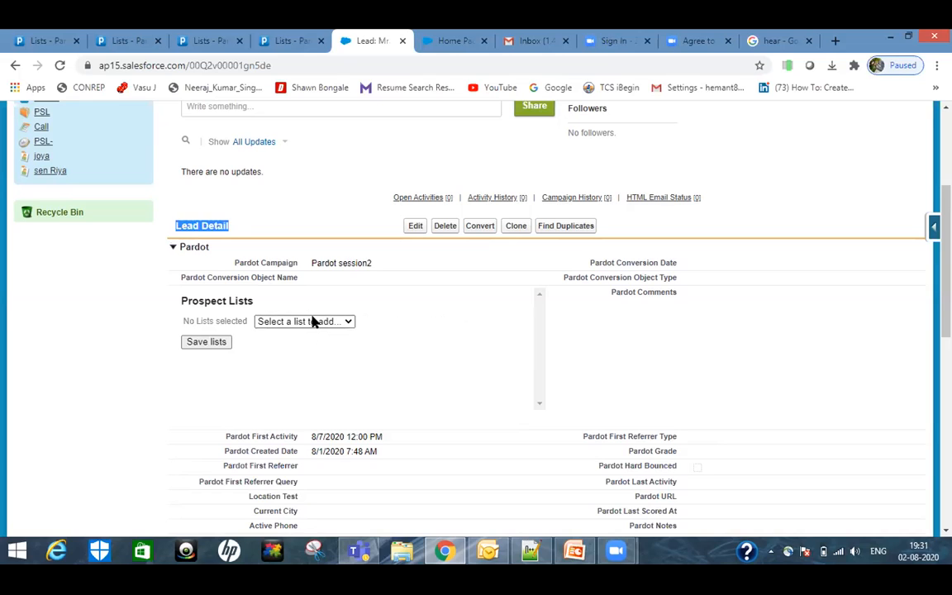
click(310, 321)
click(284, 347)
click(303, 321)
click(294, 357)
click(211, 377)
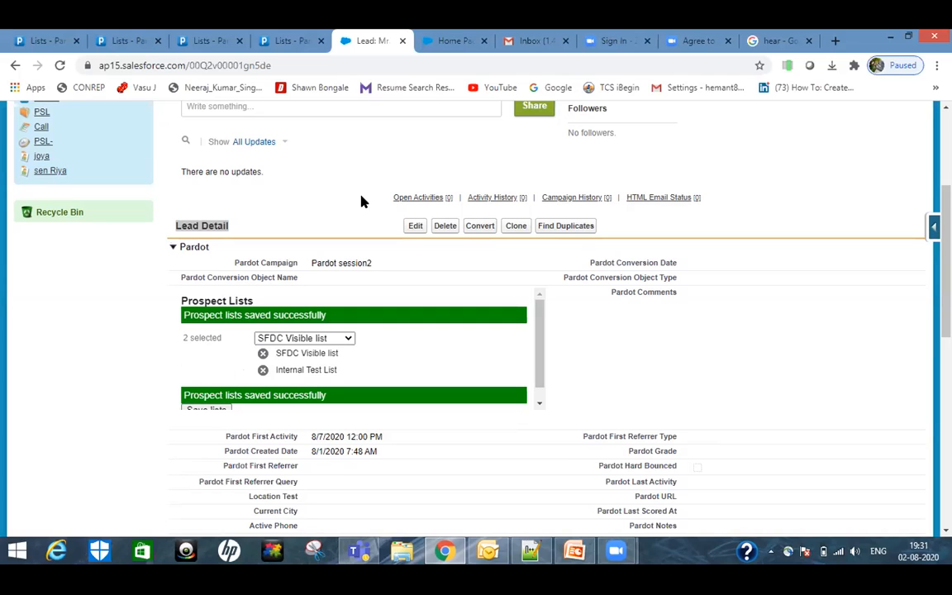
Switch to Pardot, open the segmentation lists and start a new list named Metasoft Dynamic list
click(44, 44)
mouse_move(69, 155)
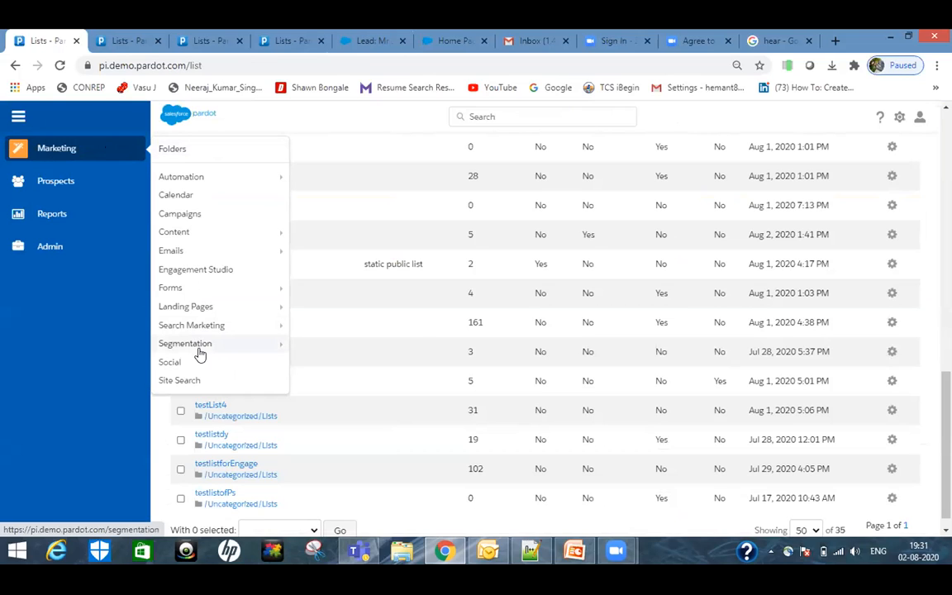
mouse_move(199, 345)
click(305, 347)
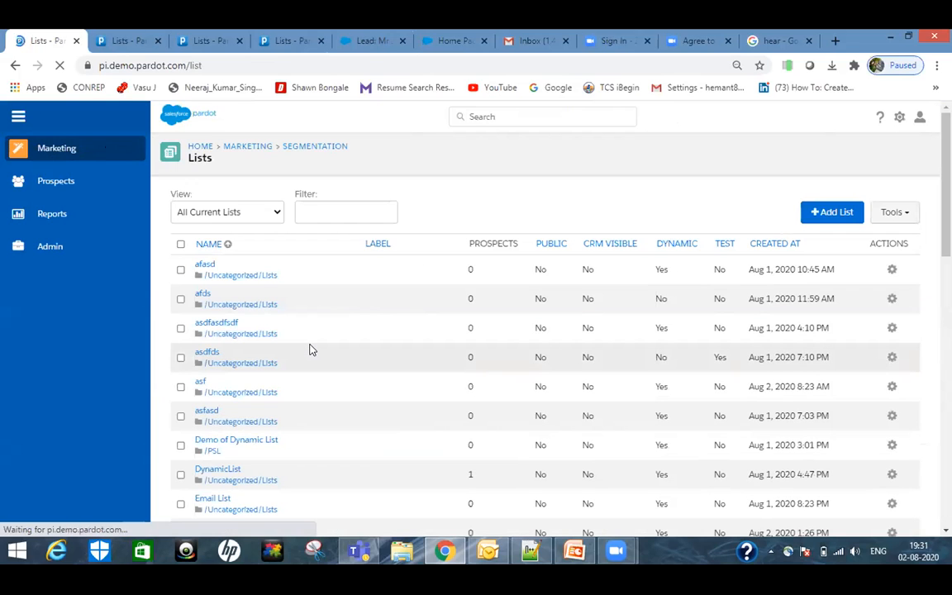
click(822, 212)
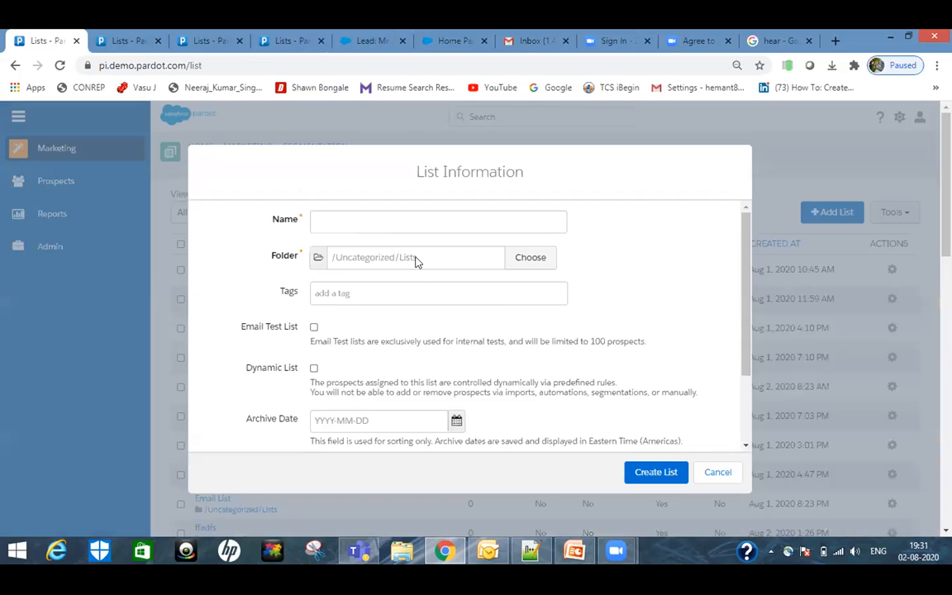
click(404, 214)
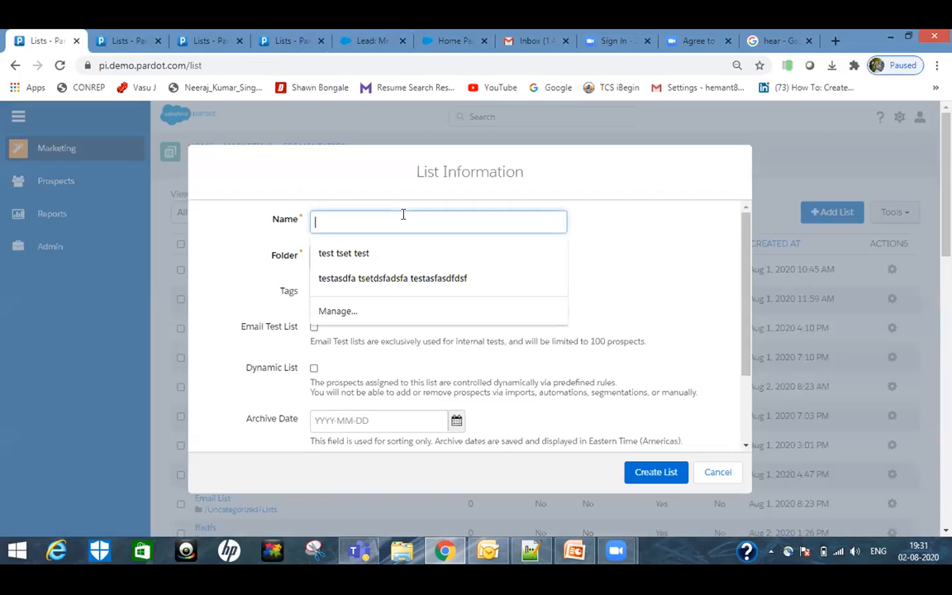
text(Meta)
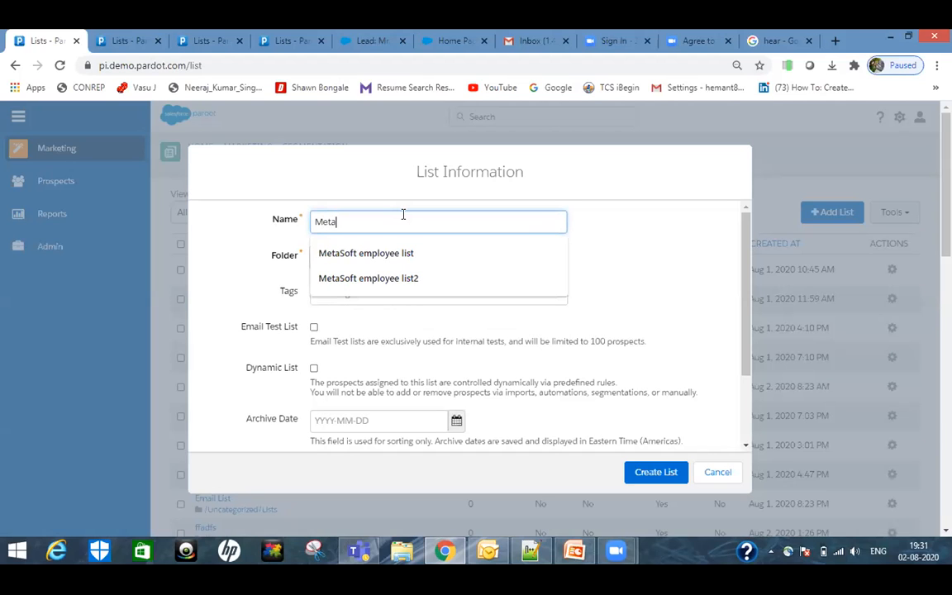
text(soft Dy)
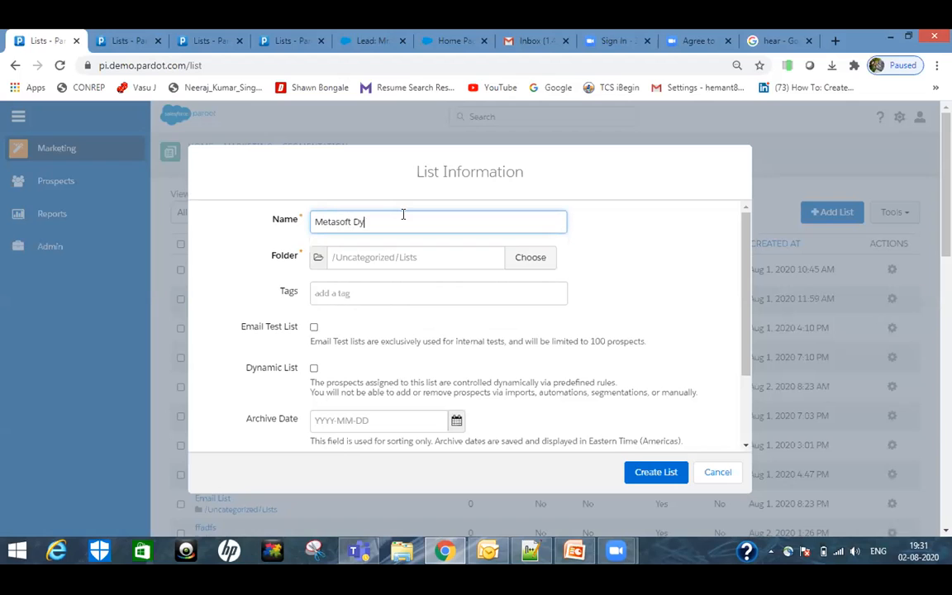
text(namic)
Mark the new list as a Dynamic List and toggle its Public List option on and off again
scroll(339, 325, down, 1)
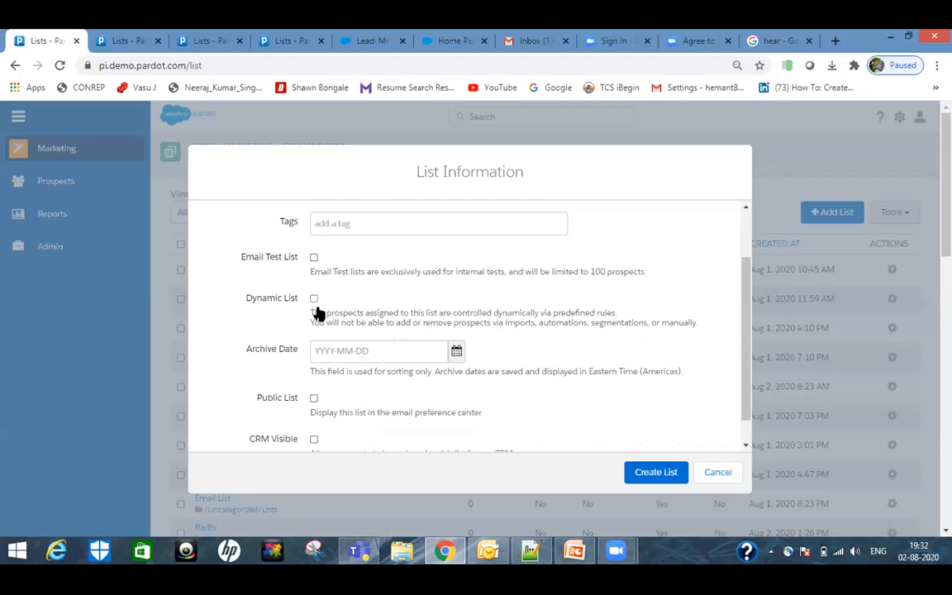
click(314, 299)
click(314, 411)
click(314, 411)
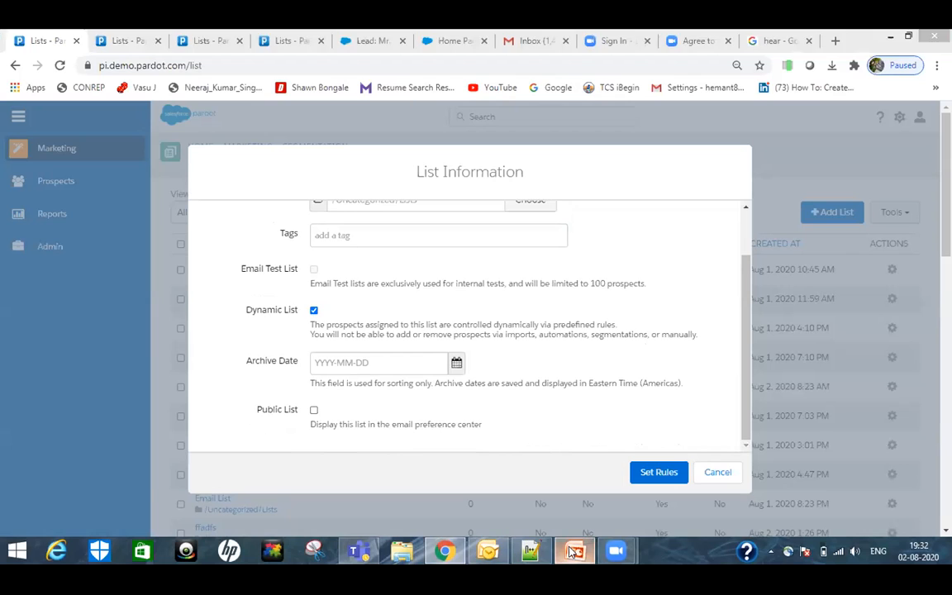
Switch to PowerPoint, review the list types on the Lists slide, and return to the list form in Pardot
key(alt+Tab)
scroll(46, 295, up, 4)
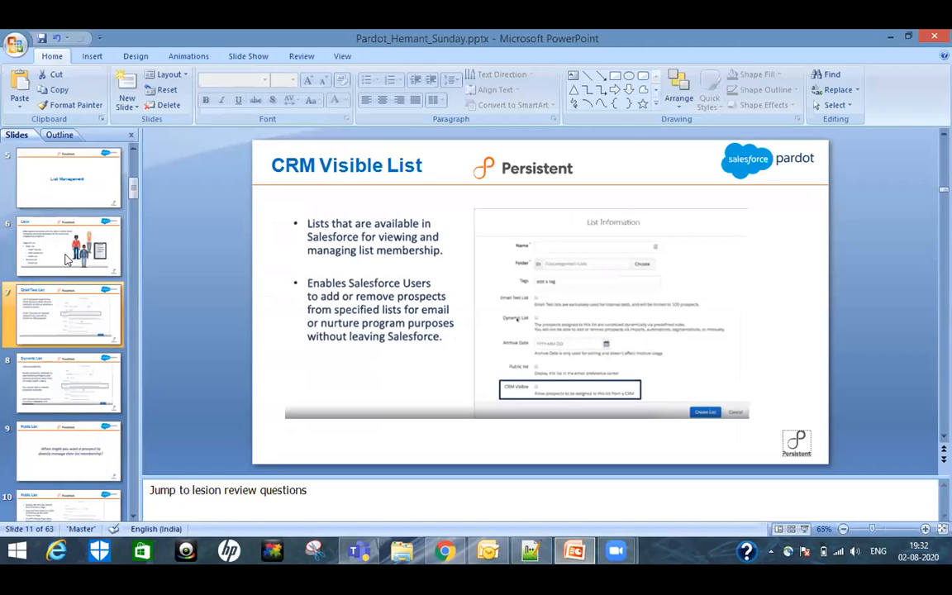
click(67, 259)
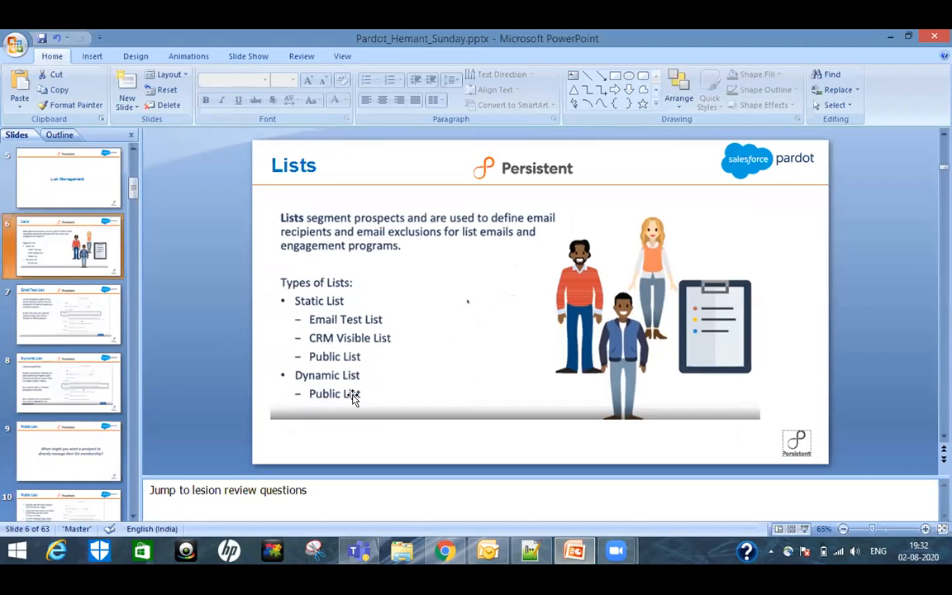
key(alt+Tab)
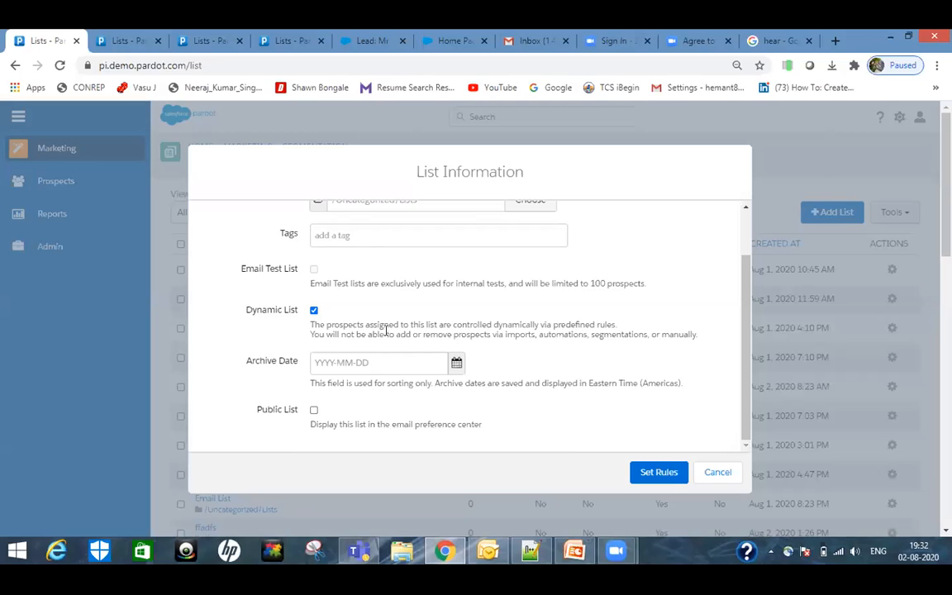
Add a dynamic list rule for prospect custom field Employee Status is Working, and switch the rule's value to Left
click(657, 476)
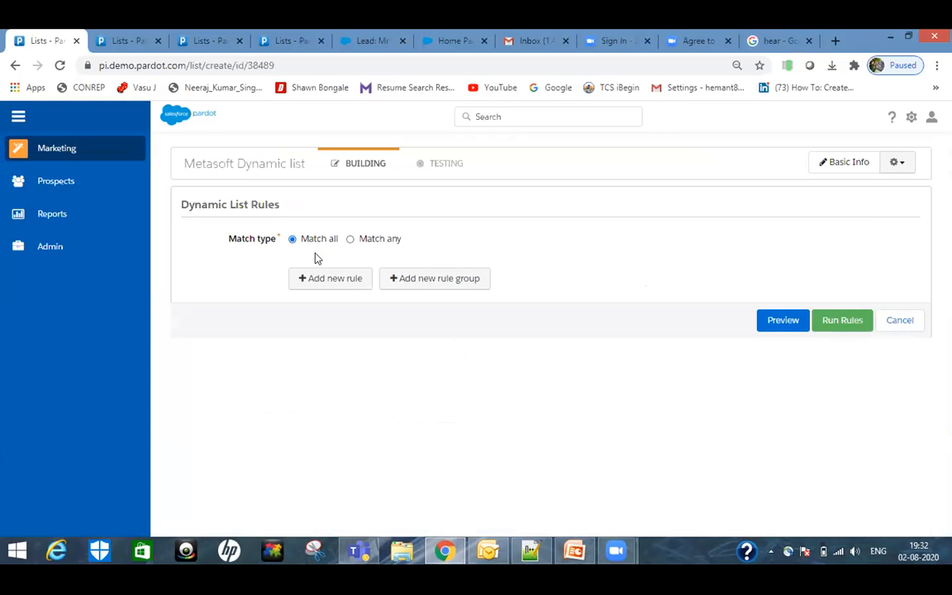
click(336, 286)
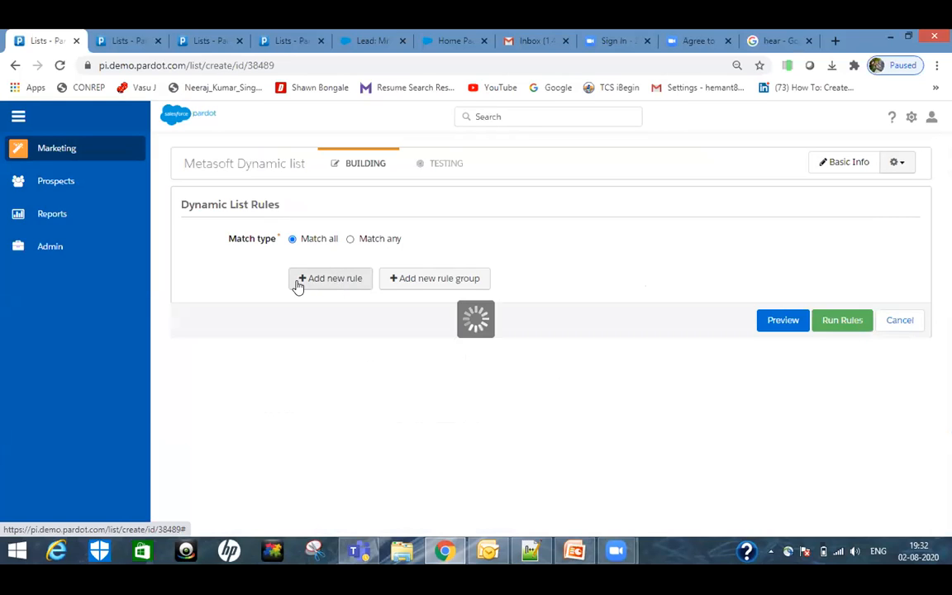
click(389, 280)
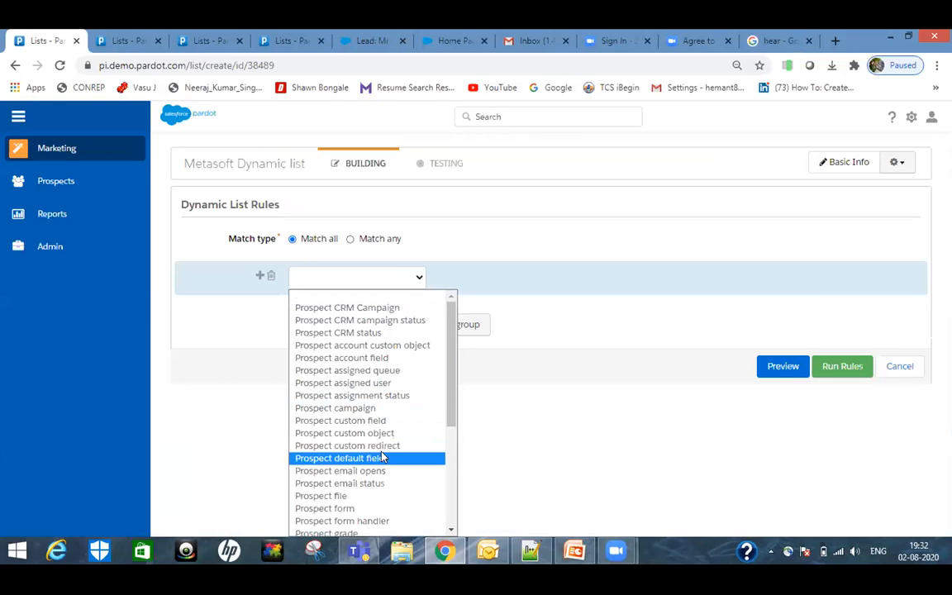
click(355, 420)
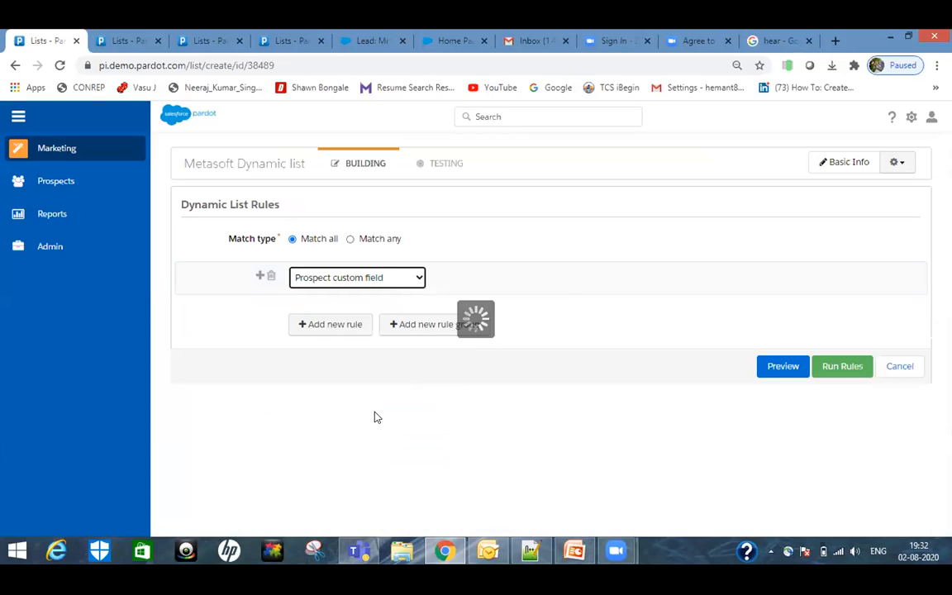
click(517, 279)
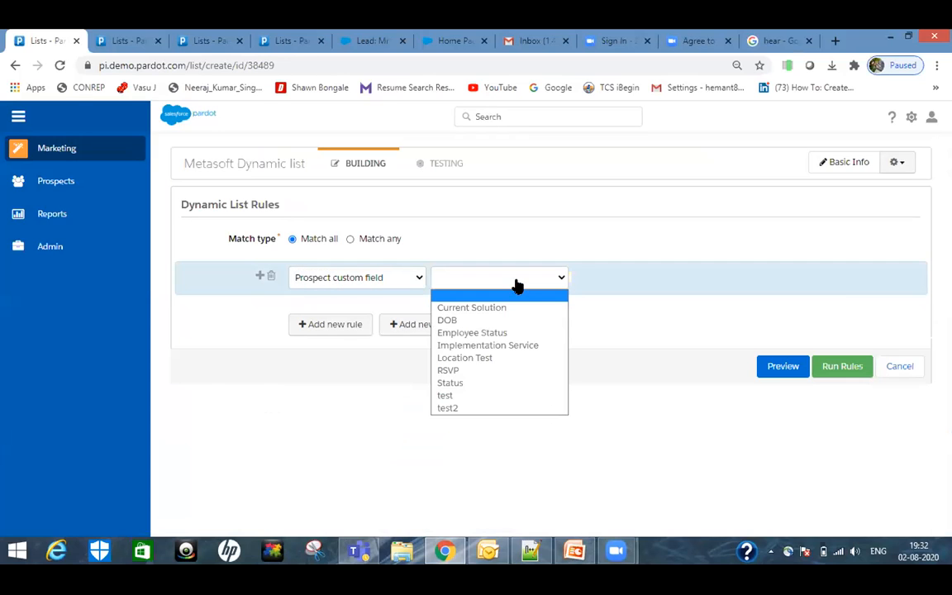
click(499, 334)
click(661, 280)
click(612, 325)
click(757, 280)
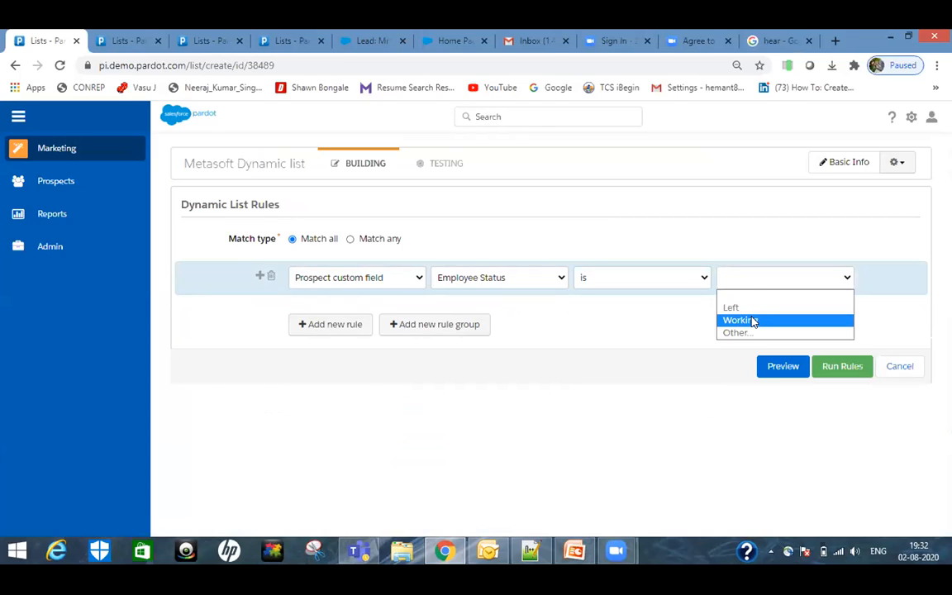
click(753, 321)
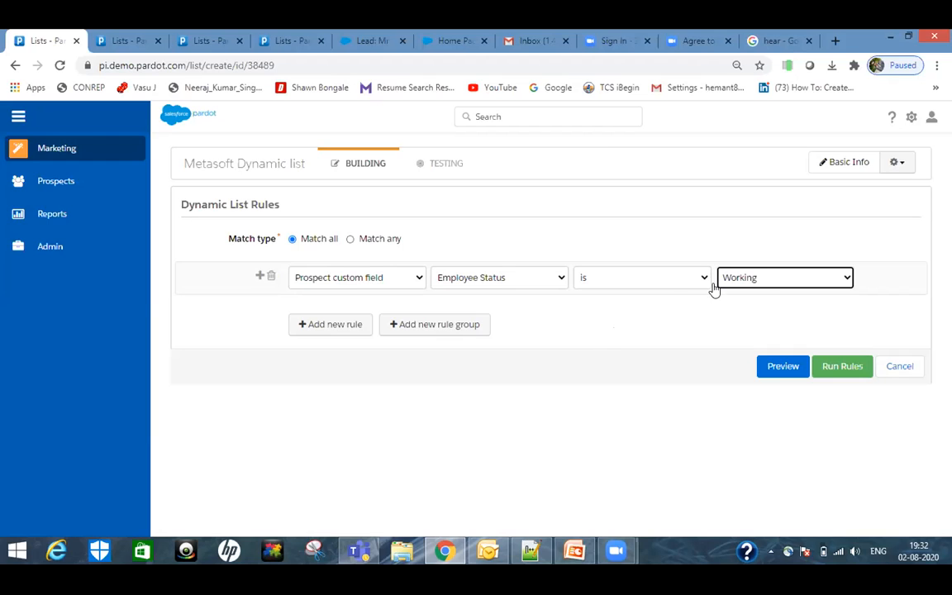
click(761, 276)
click(731, 307)
Open the test2 list from the other Lists page and examine its mailable prospects and dynamic list rules
click(121, 41)
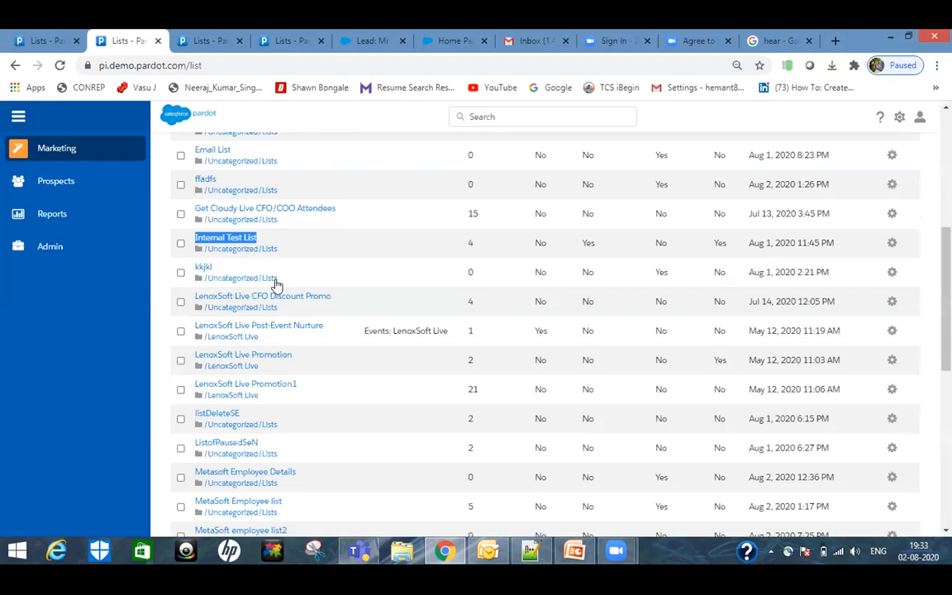
scroll(508, 331, down, 3)
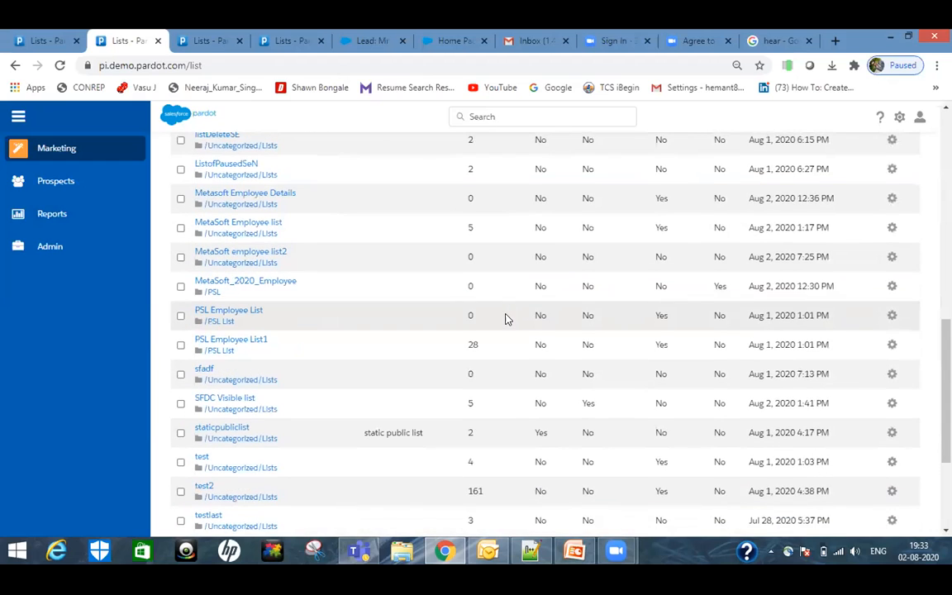
scroll(204, 419, down, 1)
click(204, 417)
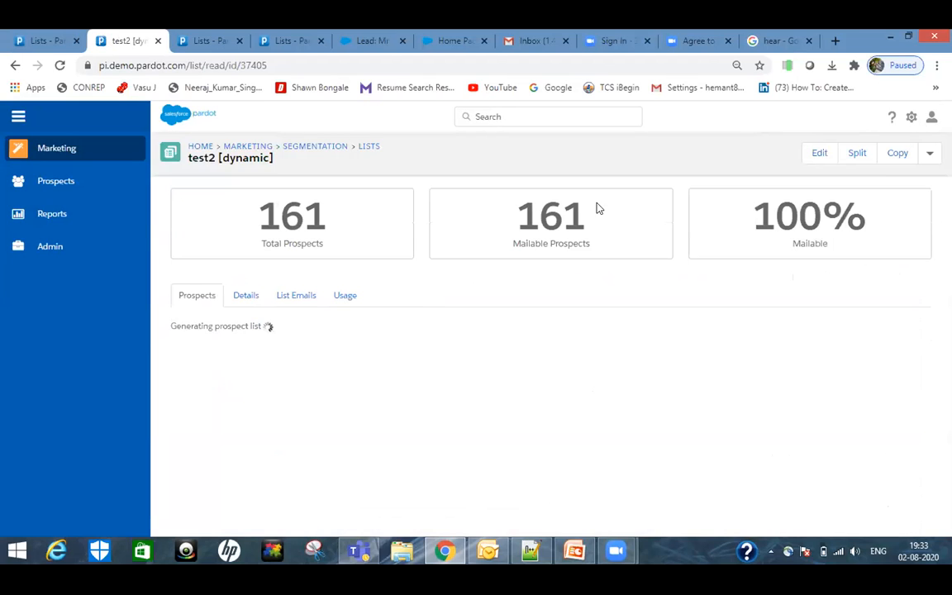
drag(511, 217, 610, 220)
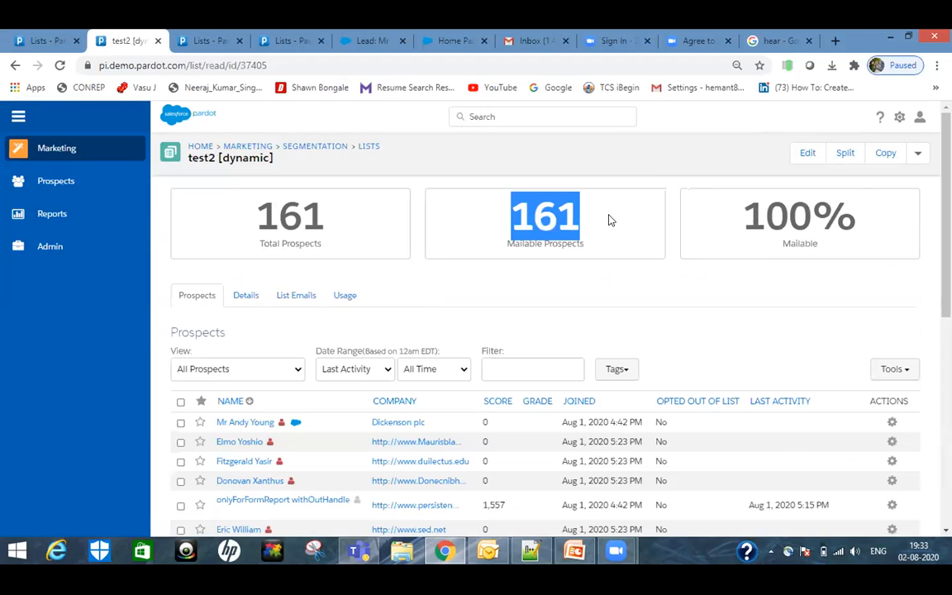
click(813, 157)
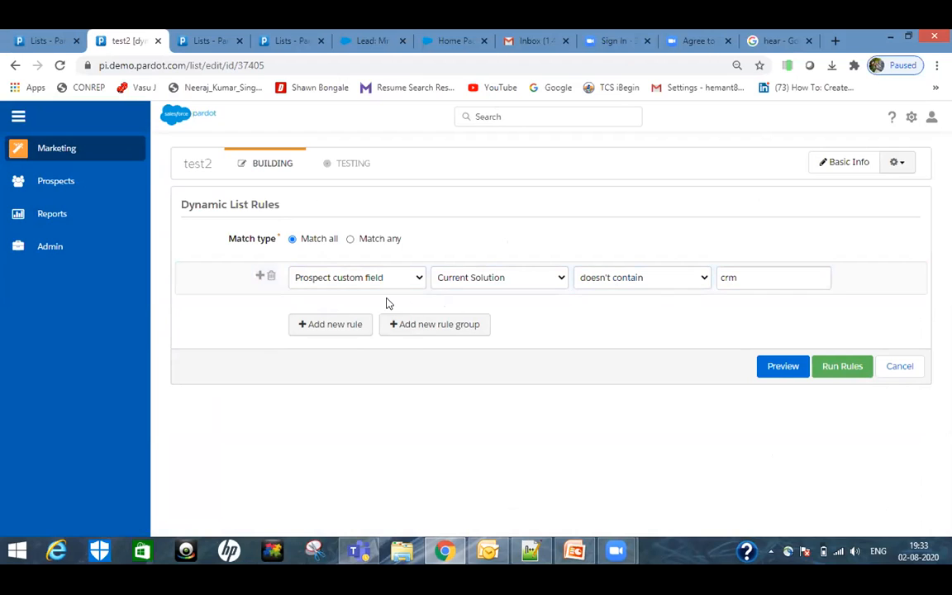
click(13, 65)
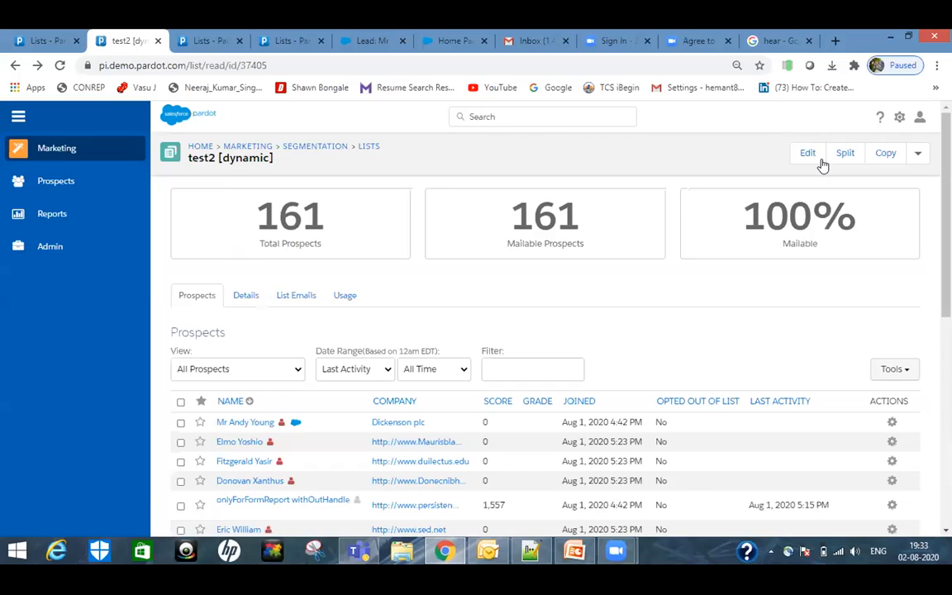
Split the test2 list into test2_split1 with 30% and test2_split2 with 70% of the prospects
click(844, 156)
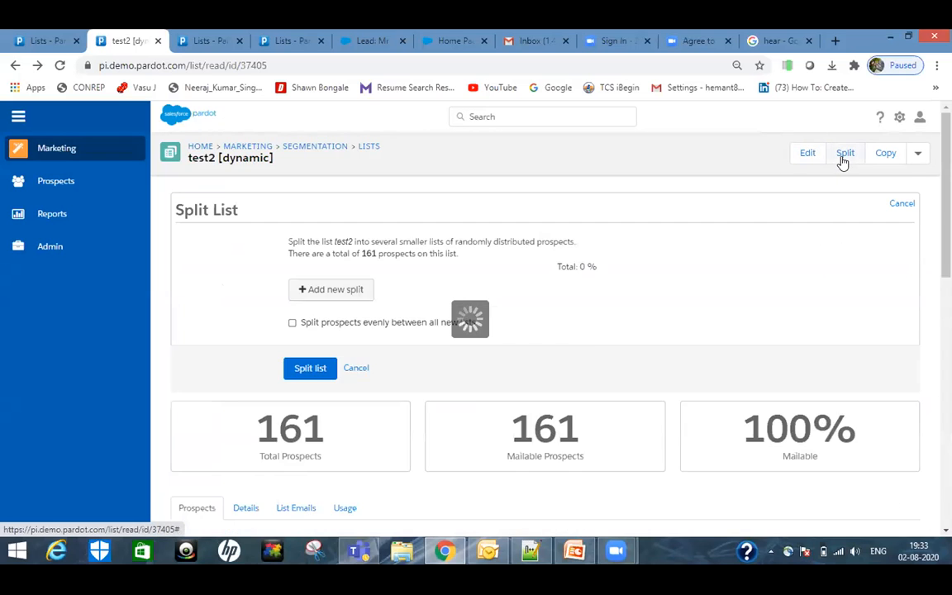
click(583, 280)
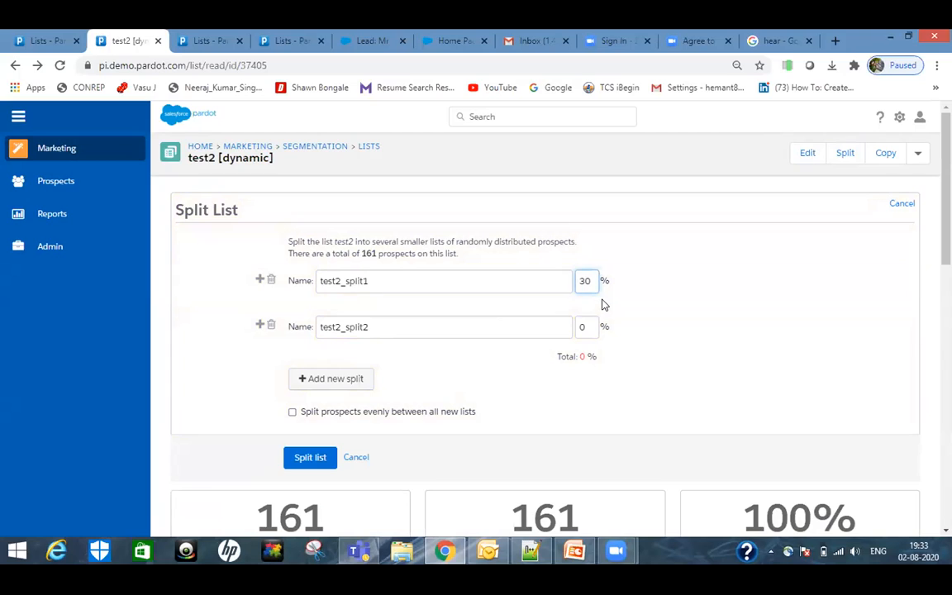
click(582, 327)
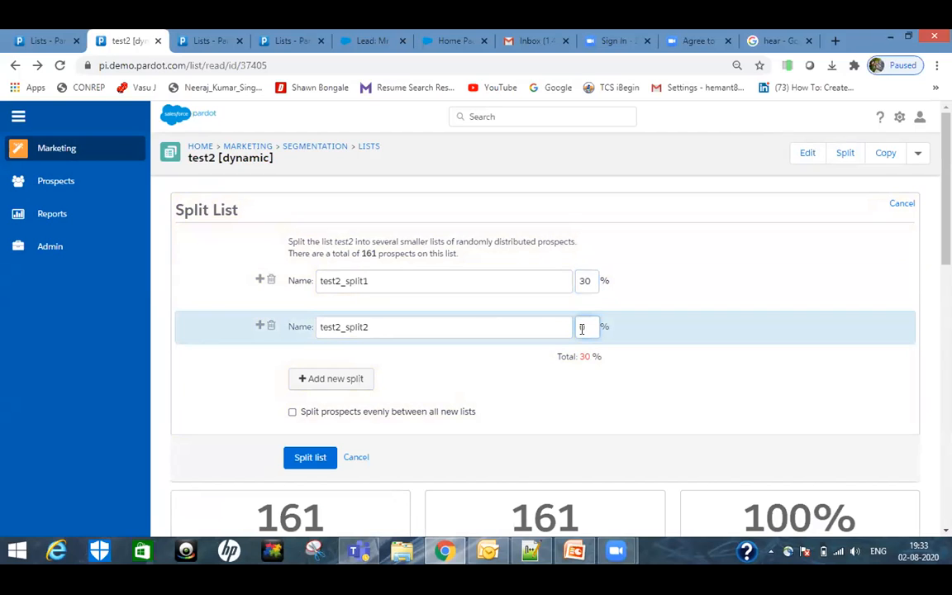
text(70)
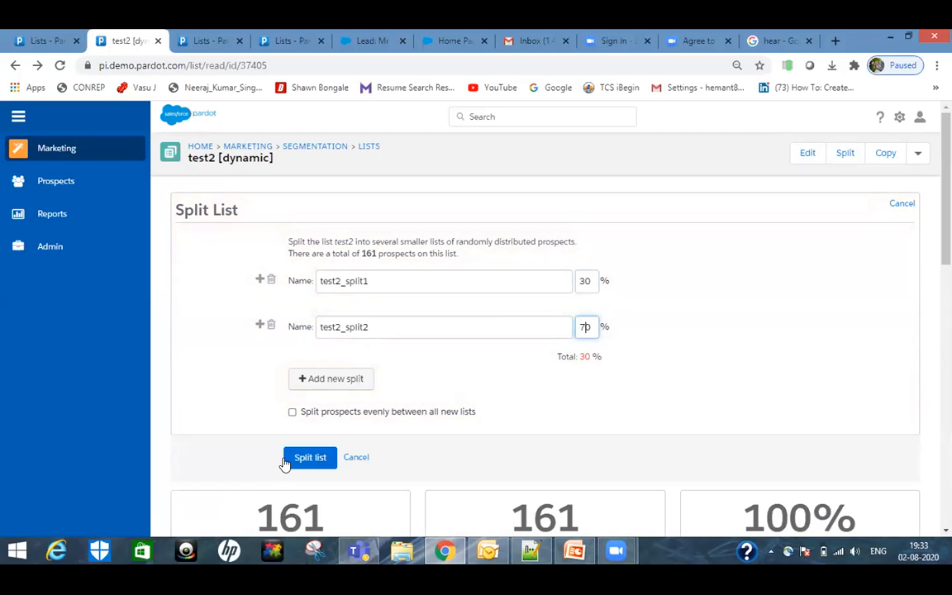
click(311, 457)
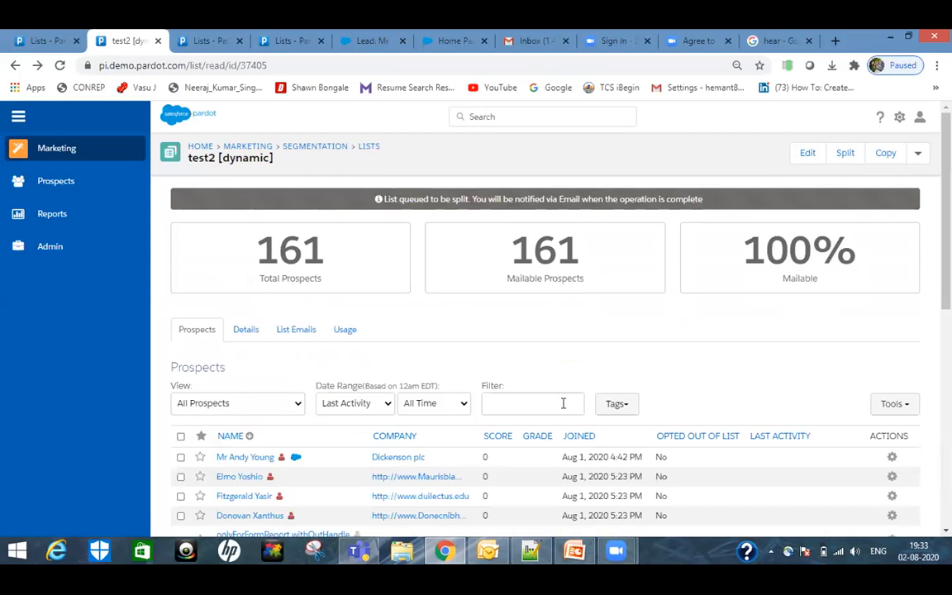
Switch to PowerPoint and read the Email Test List and Dynamic List slides
click(582, 555)
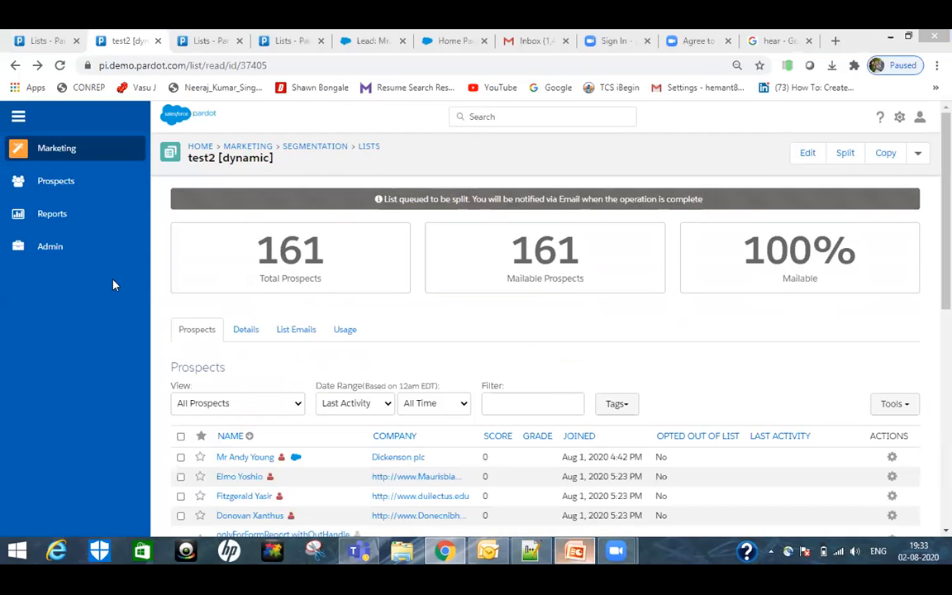
click(86, 329)
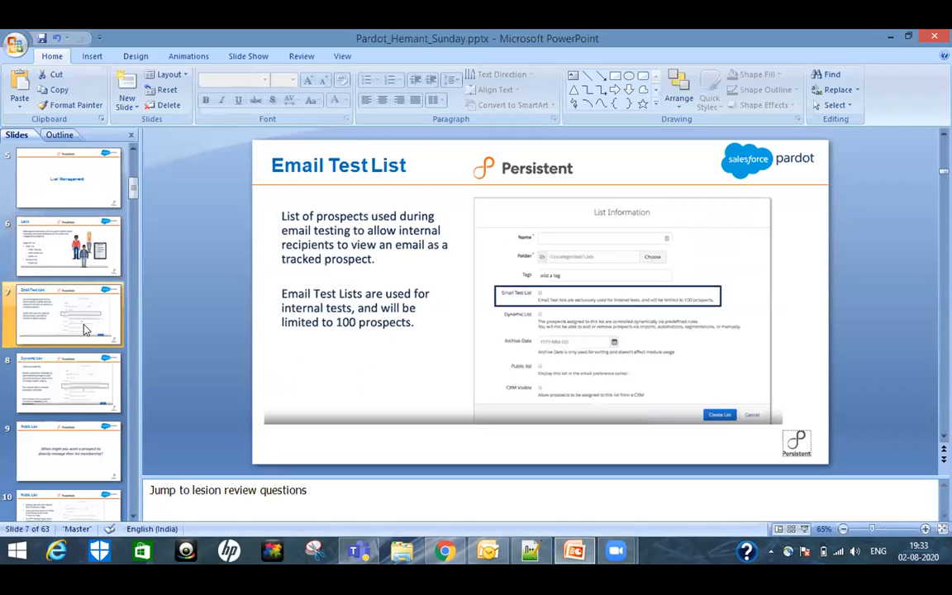
click(62, 250)
click(64, 324)
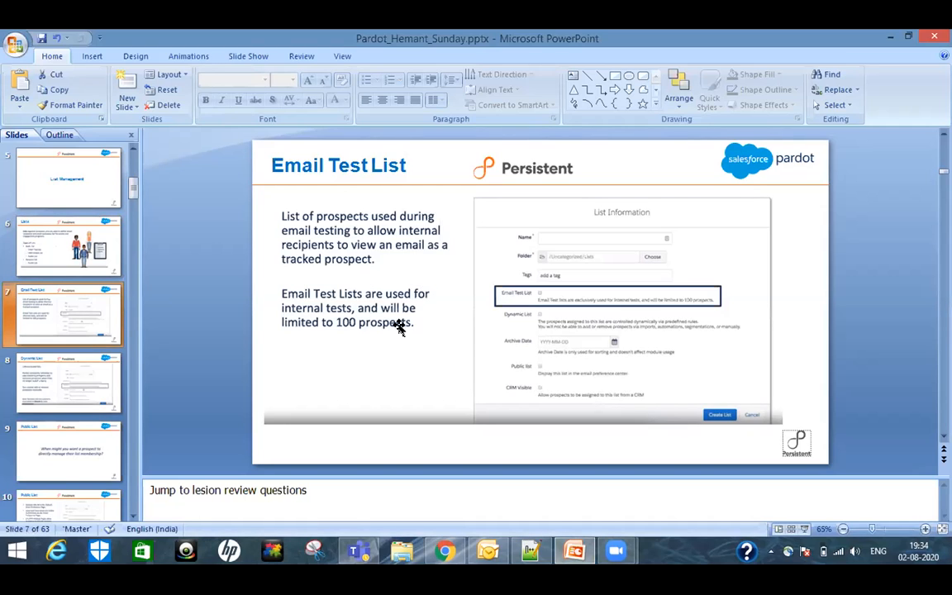
click(72, 367)
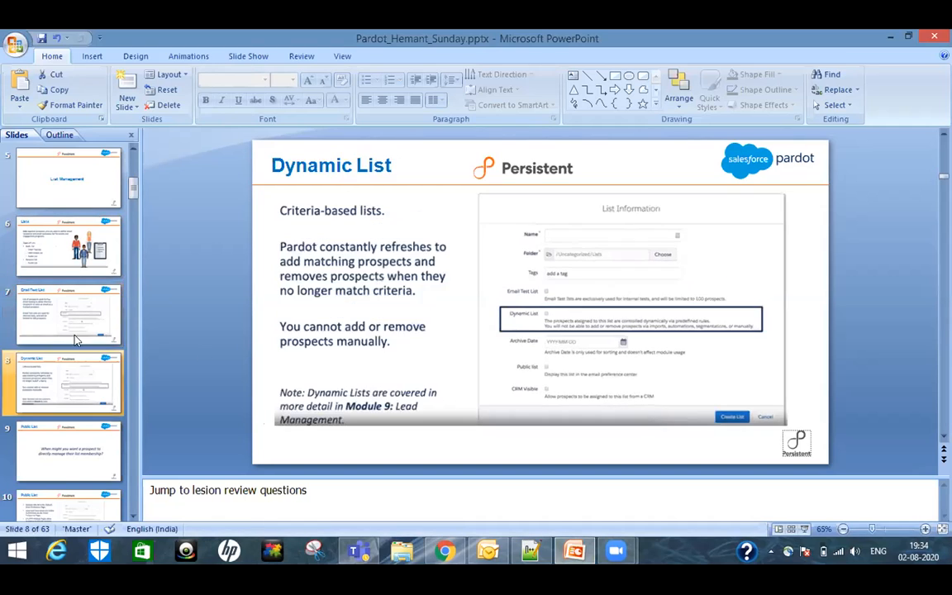
scroll(78, 335, down, 1)
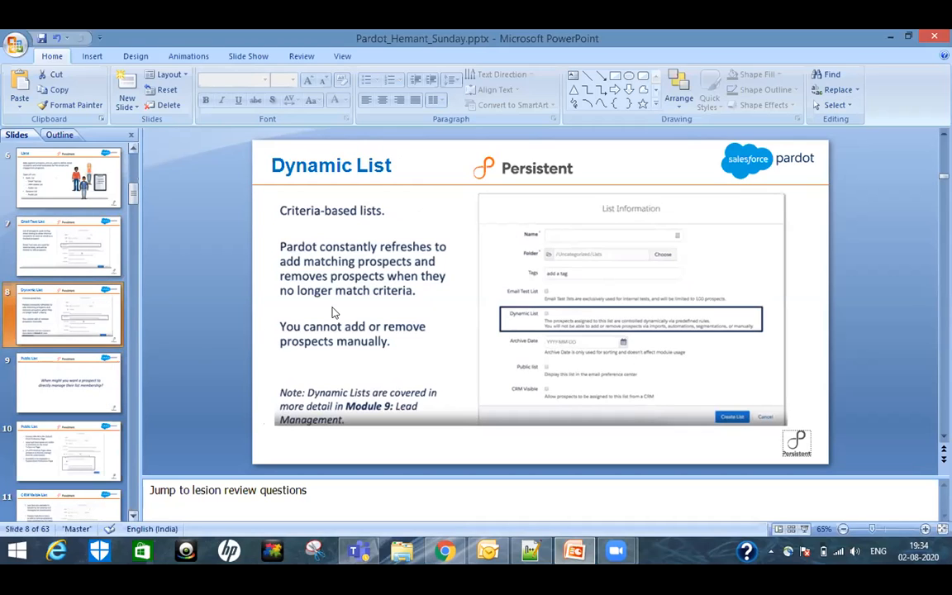
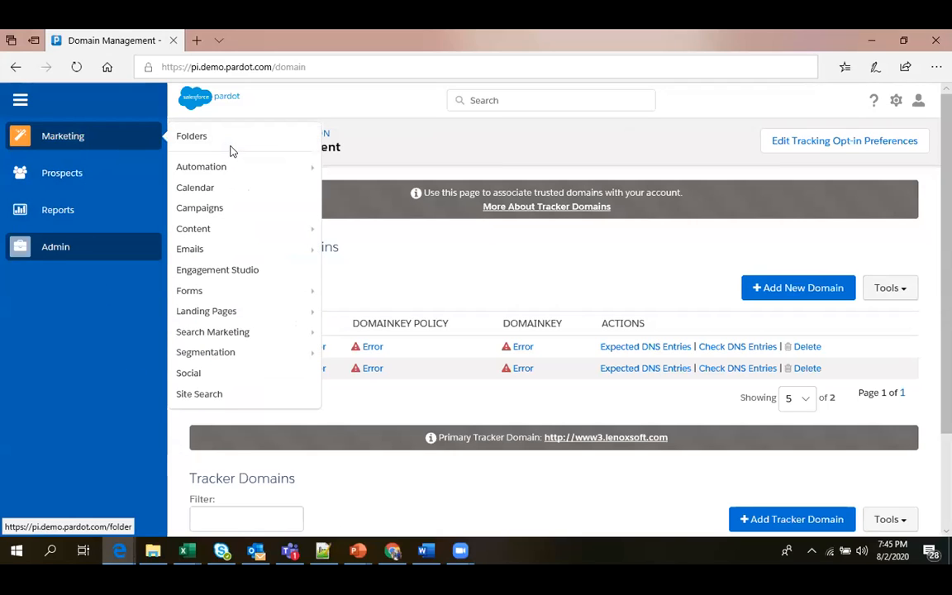
Open the Template test 1 draft from the email templates and start editing it
mouse_move(216, 251)
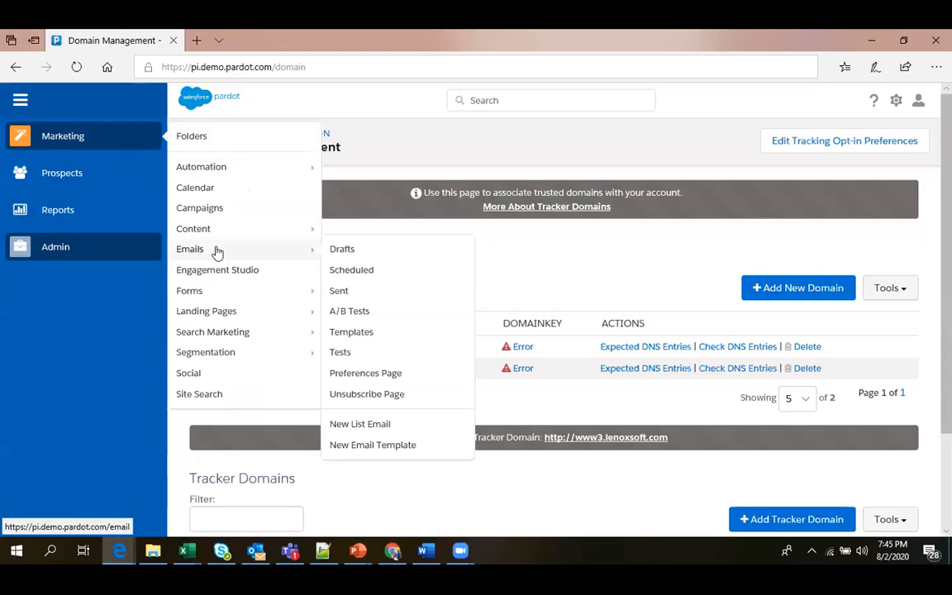
click(370, 343)
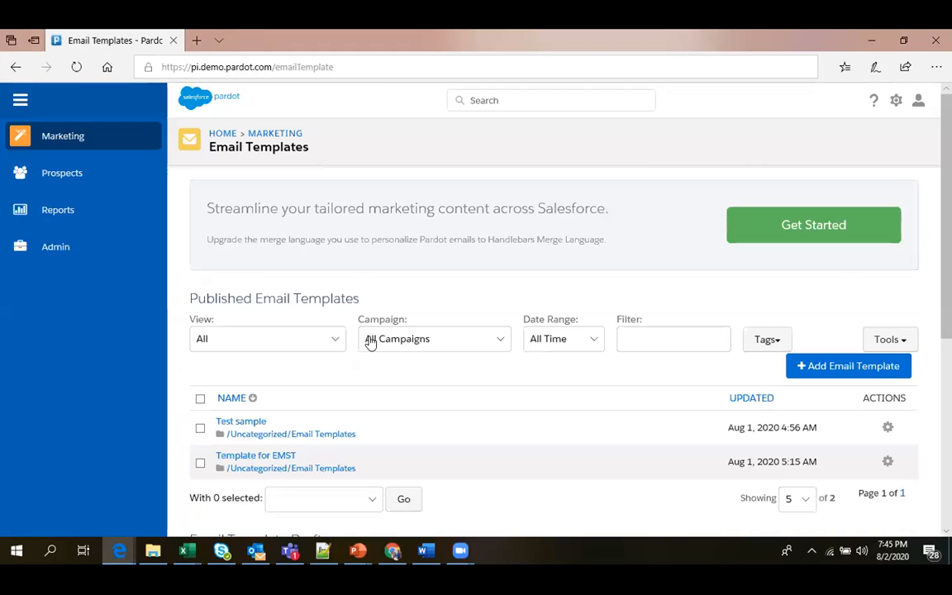
scroll(355, 403, down, 4)
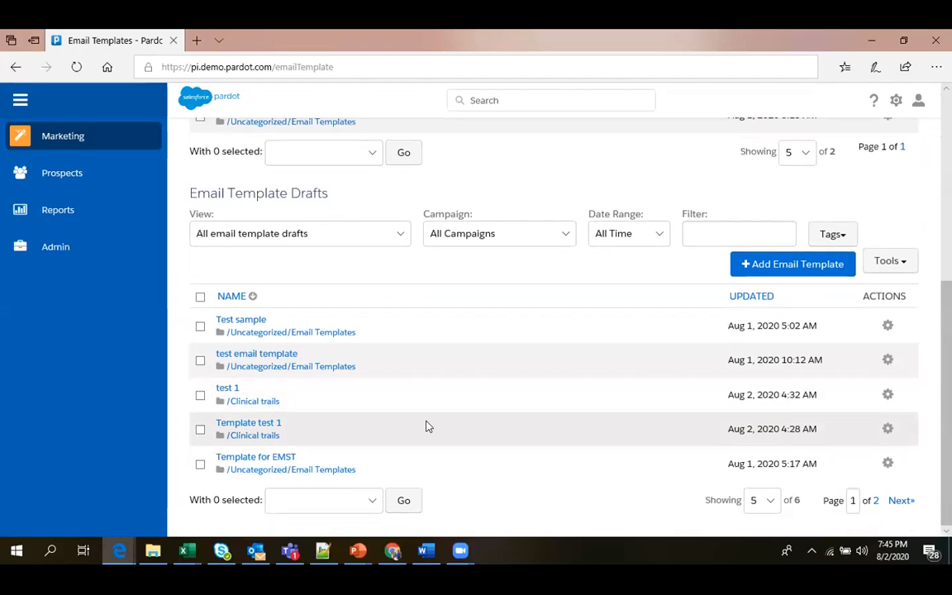
click(254, 424)
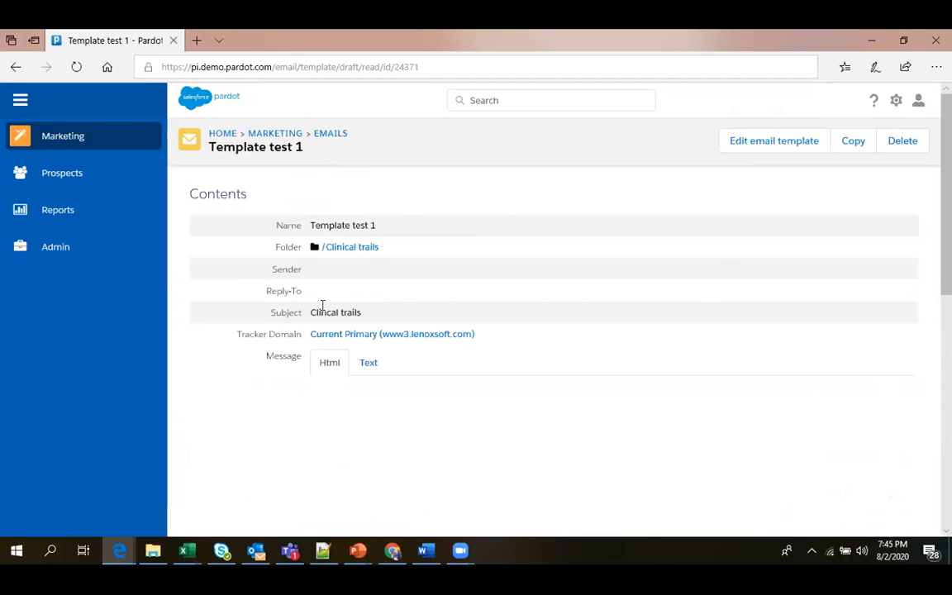
click(754, 146)
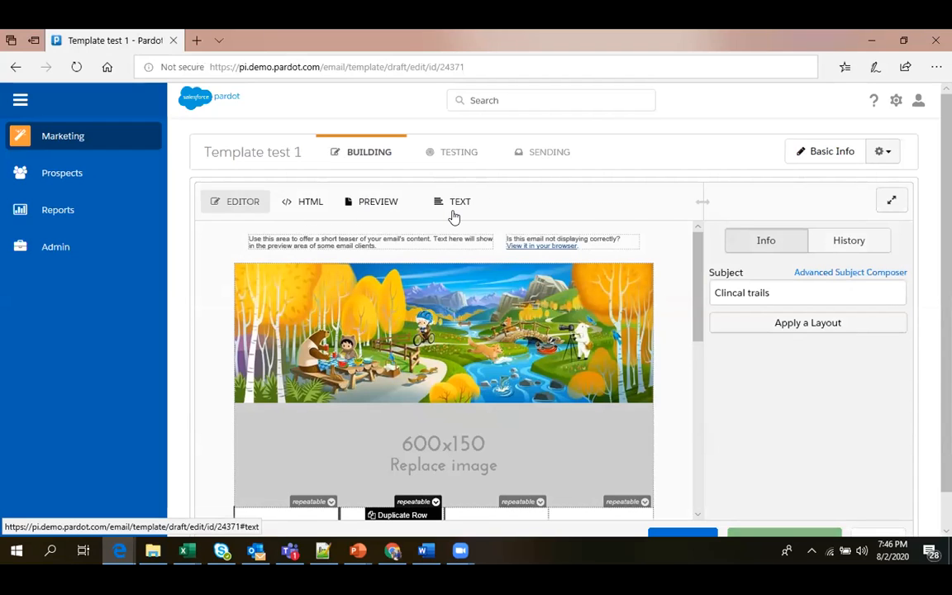
Examine the HTML, preview and text versions of Template test 1, and return to the visual editor
click(309, 207)
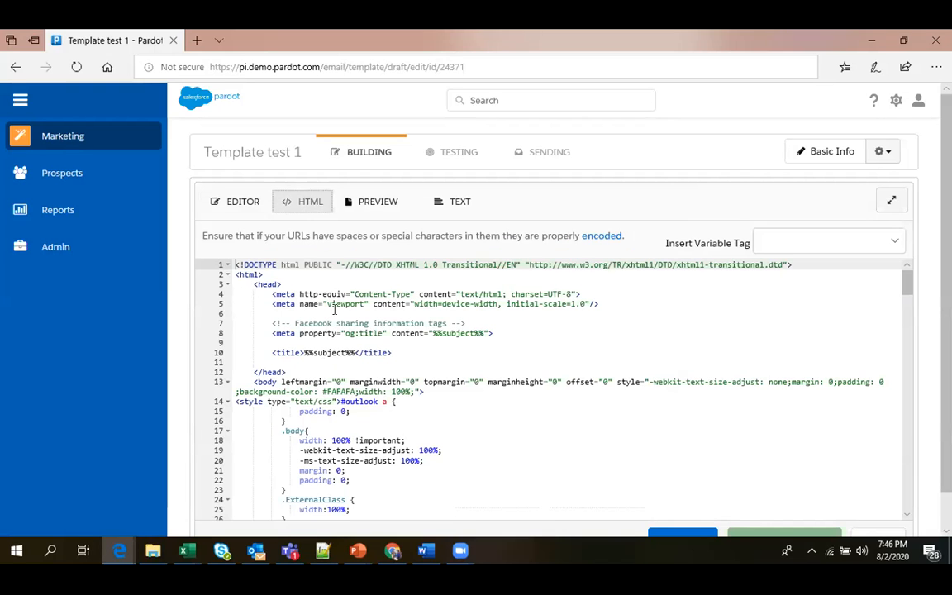
scroll(334, 442, down, 2)
scroll(334, 449, down, 10)
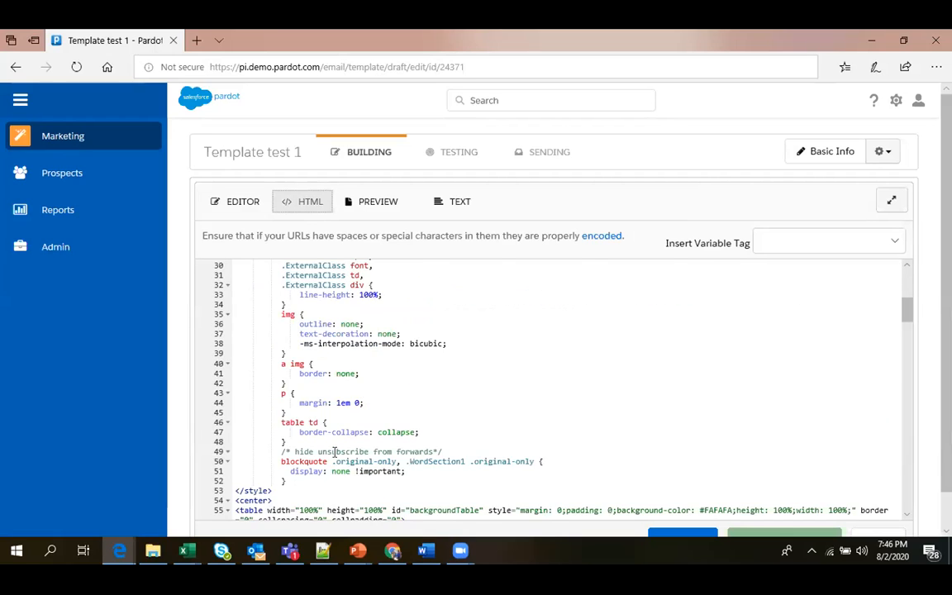
scroll(337, 453, up, 12)
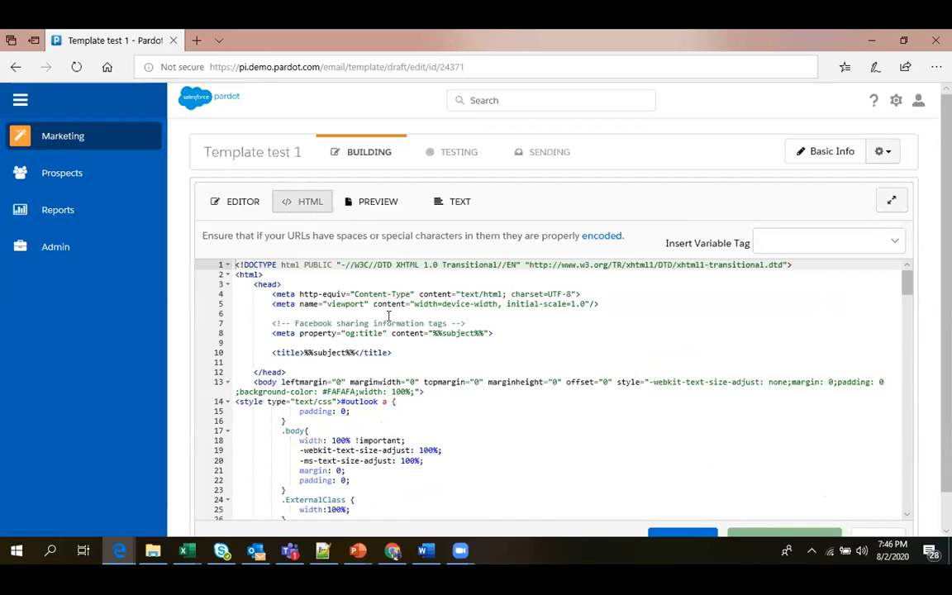
click(369, 210)
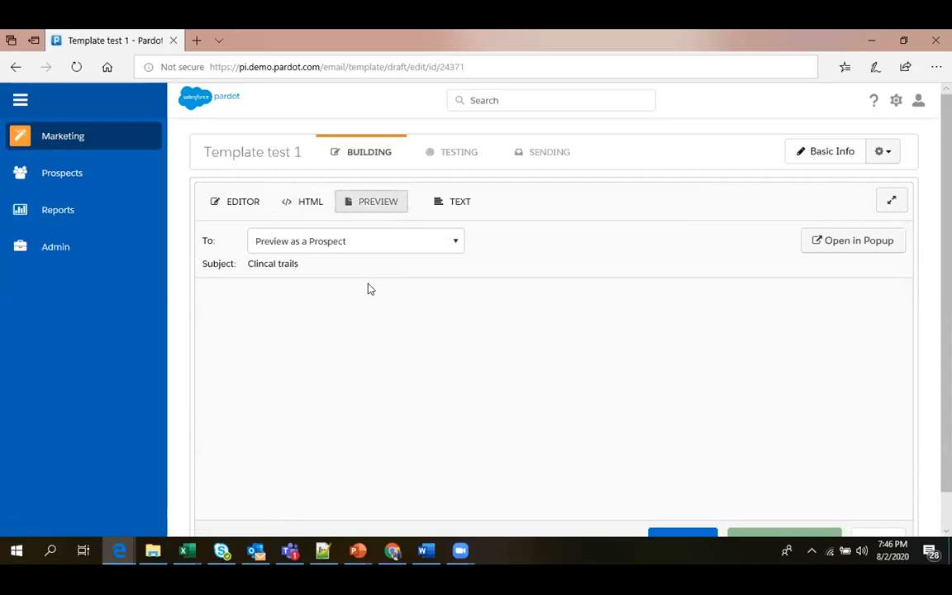
click(459, 207)
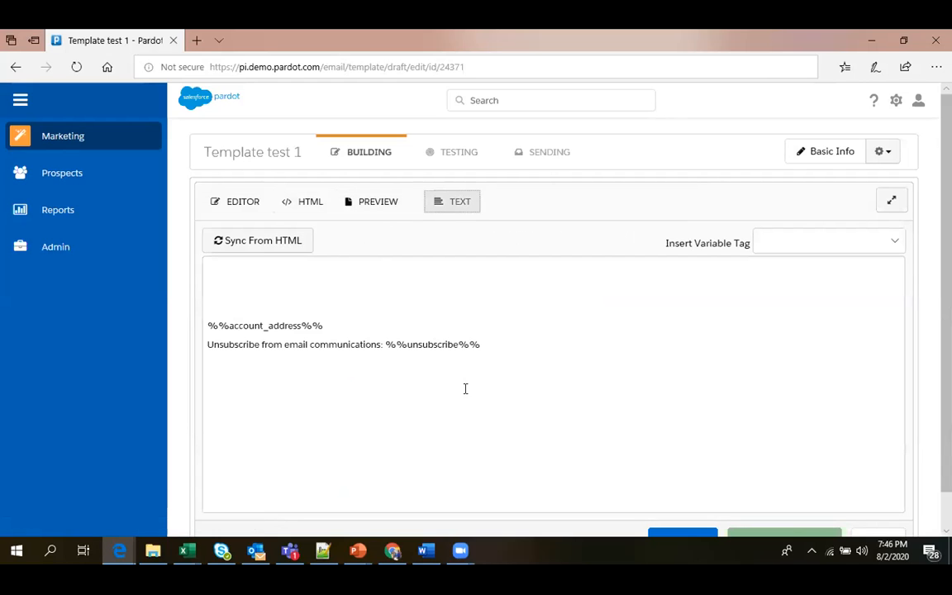
click(311, 206)
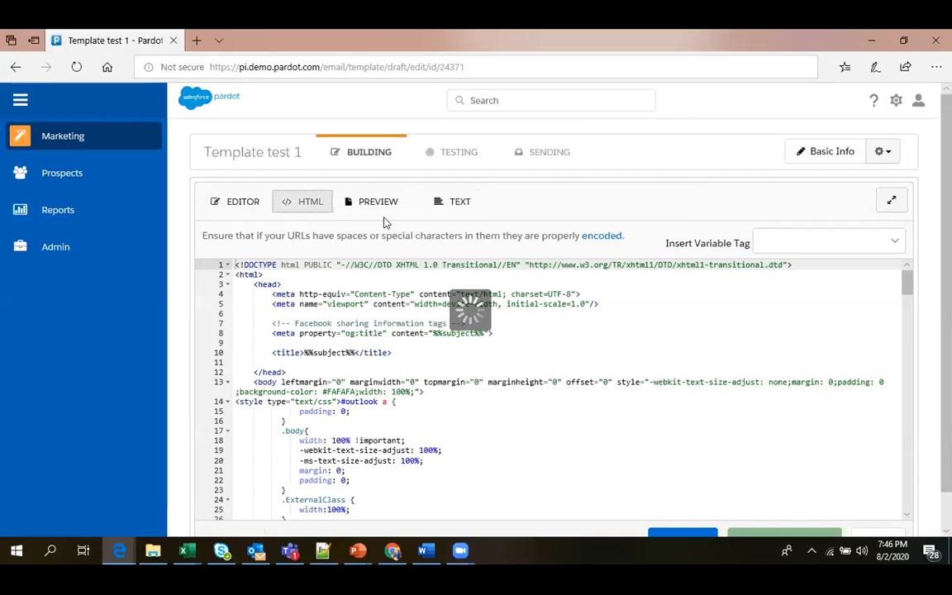
click(239, 204)
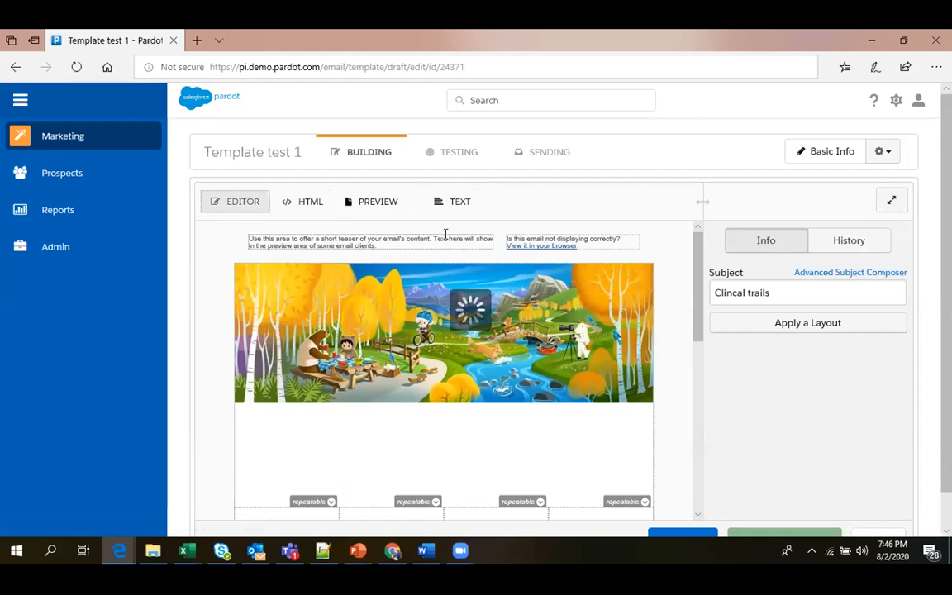
Open the testing stage of Template test 1 and look over its test sending options
click(450, 157)
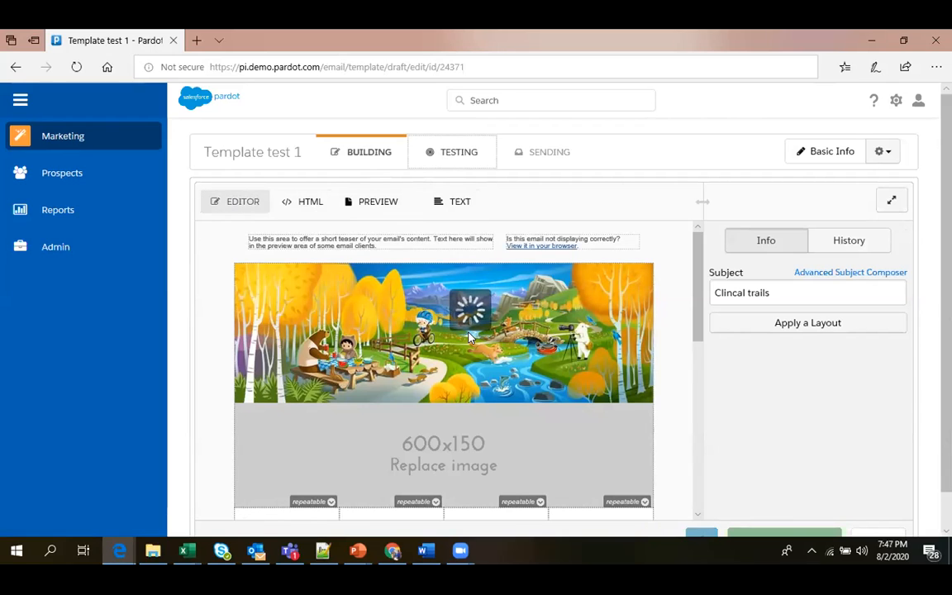
click(459, 154)
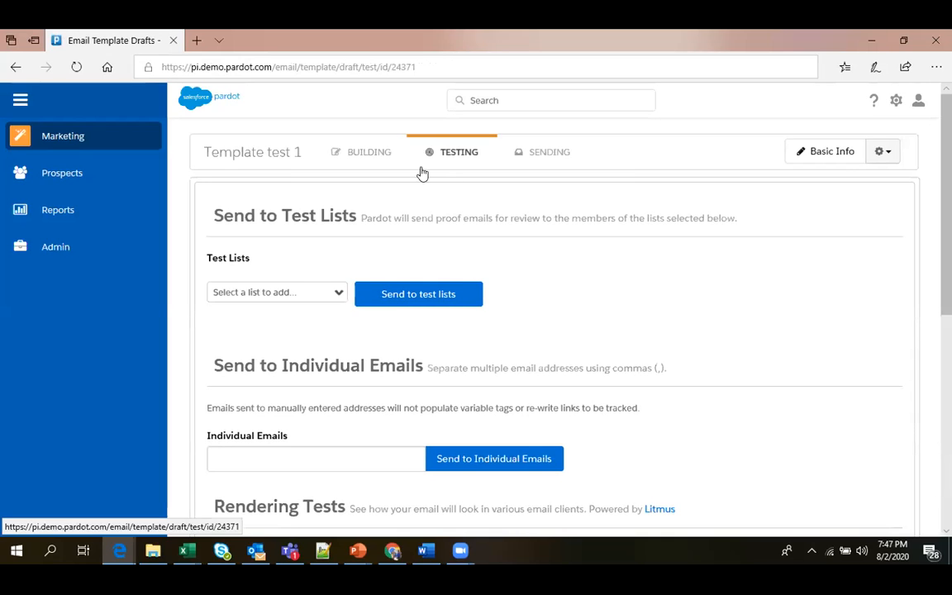
scroll(510, 250, down, 2)
scroll(510, 250, up, 2)
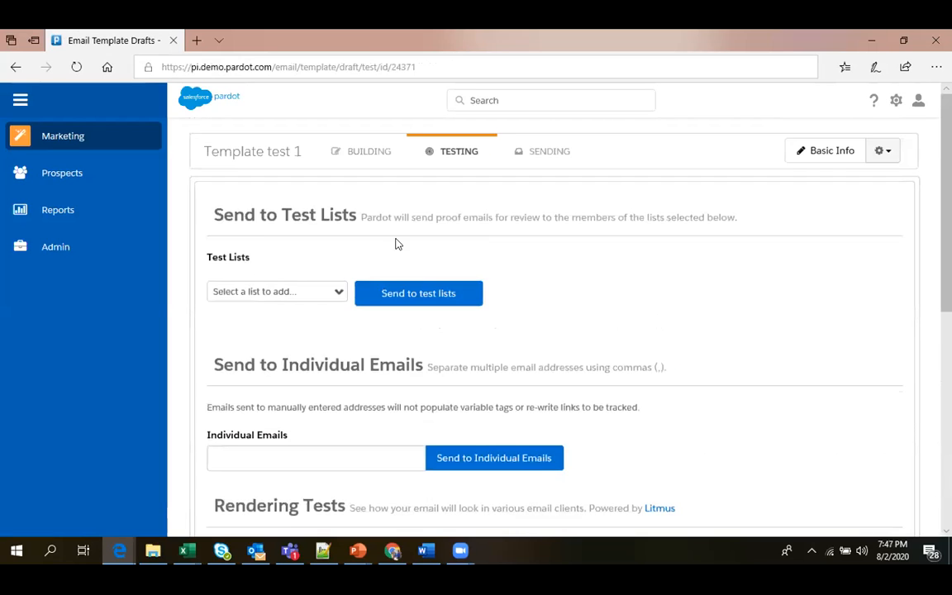
Try adding Static list as a test list for the template, and remove it again
click(276, 295)
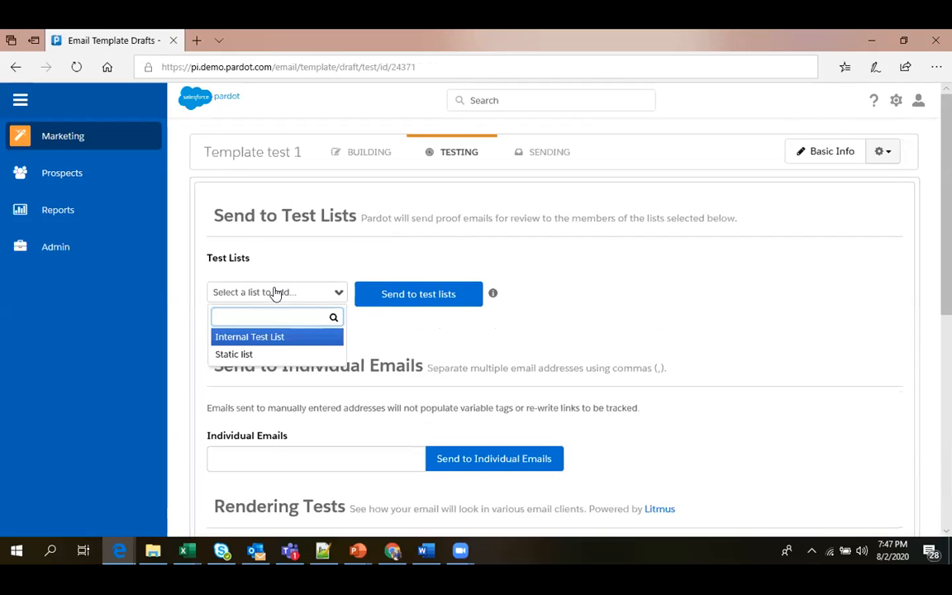
click(267, 355)
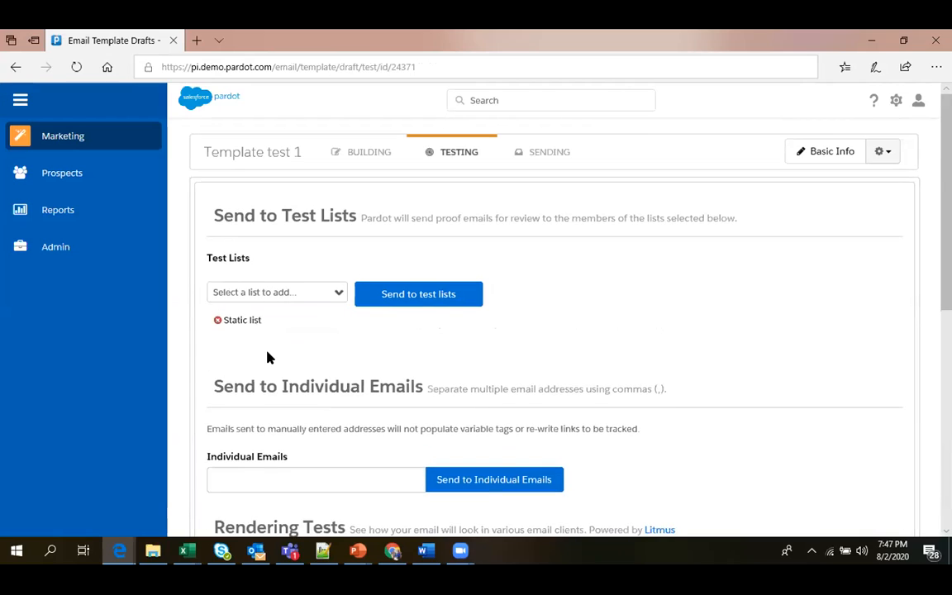
click(302, 296)
click(389, 334)
click(217, 319)
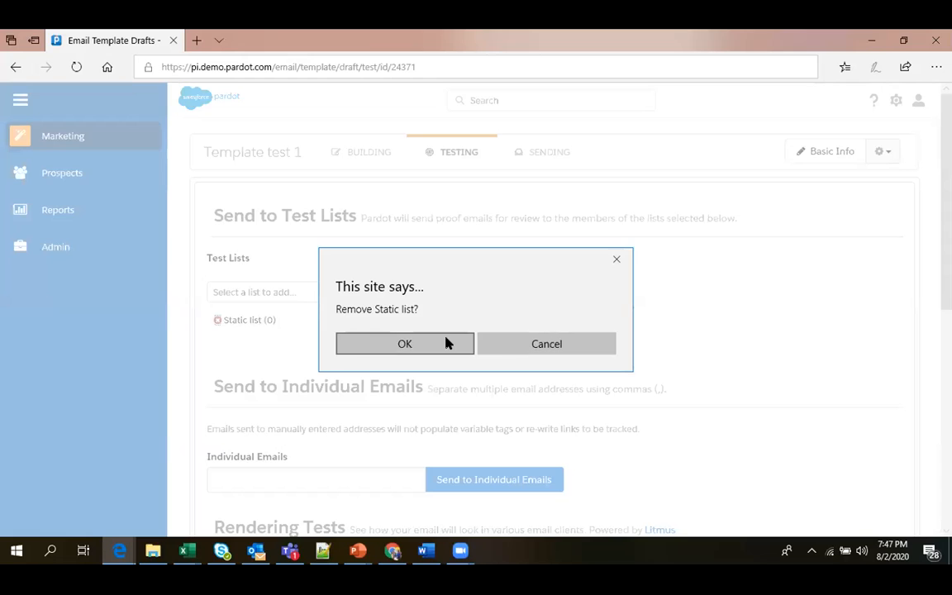
click(446, 341)
click(276, 295)
click(629, 334)
Review the individual email sending and rendering test sections of the template's testing stage
scroll(629, 331, down, 1)
scroll(628, 331, down, 1)
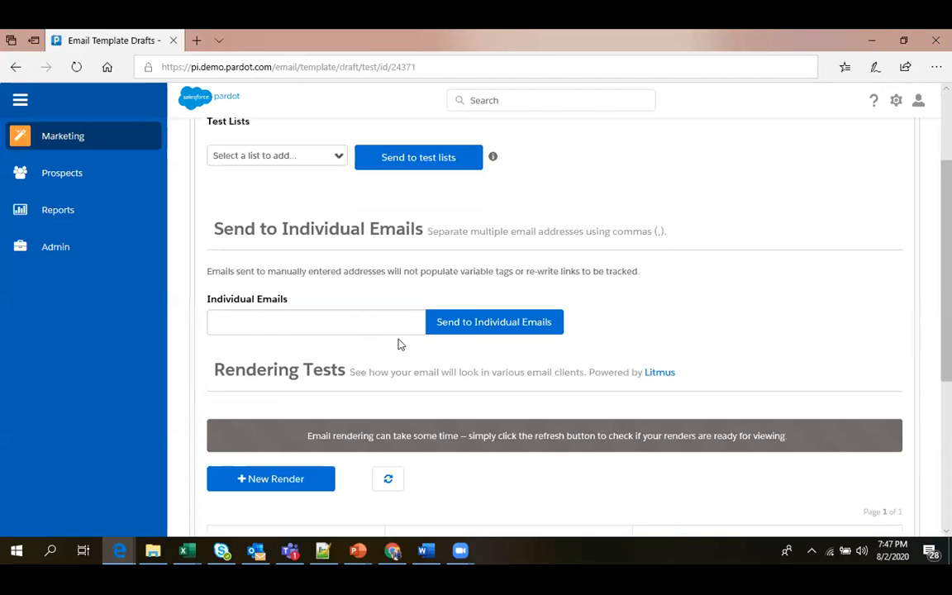
scroll(556, 385, up, 2)
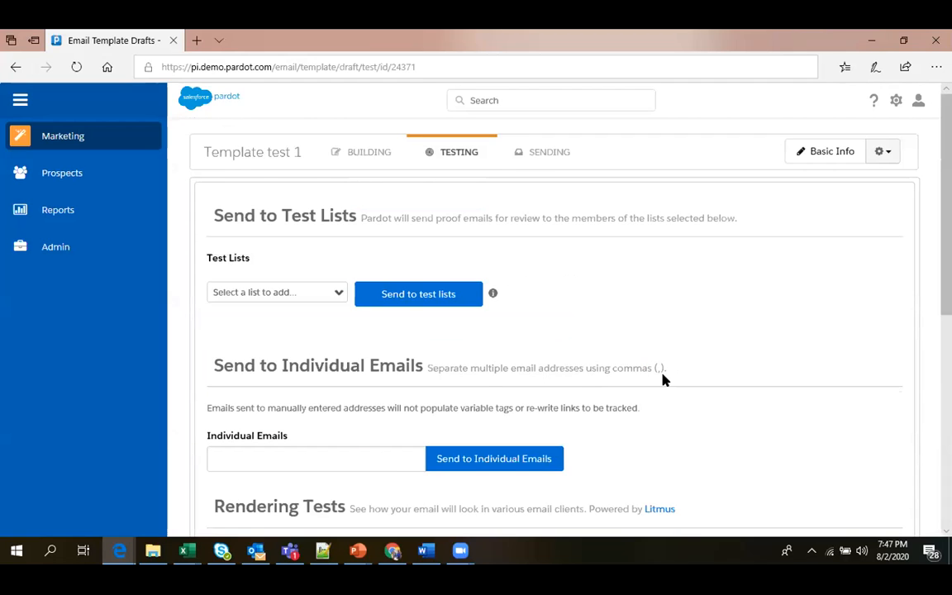
scroll(365, 361, down, 3)
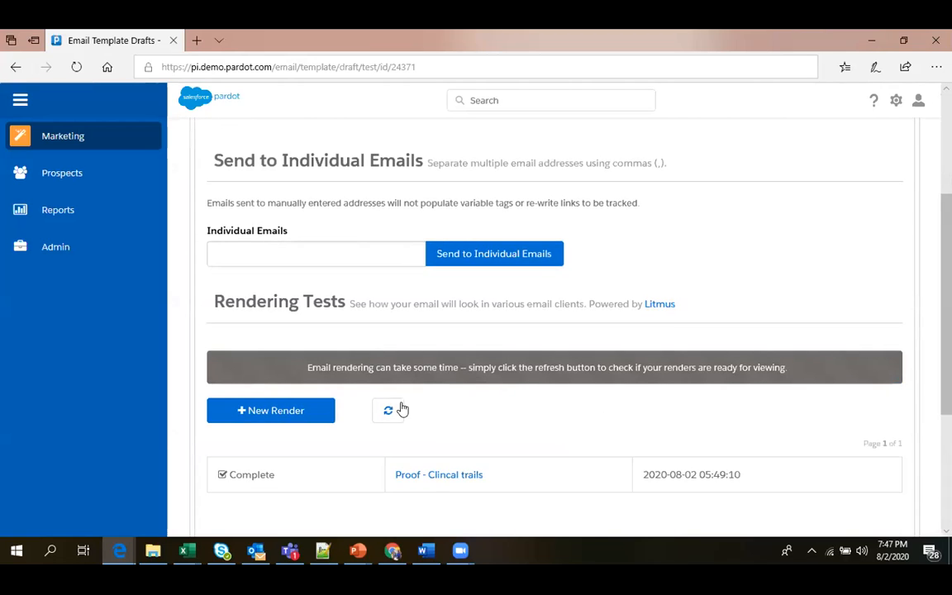
scroll(503, 404, down, 1)
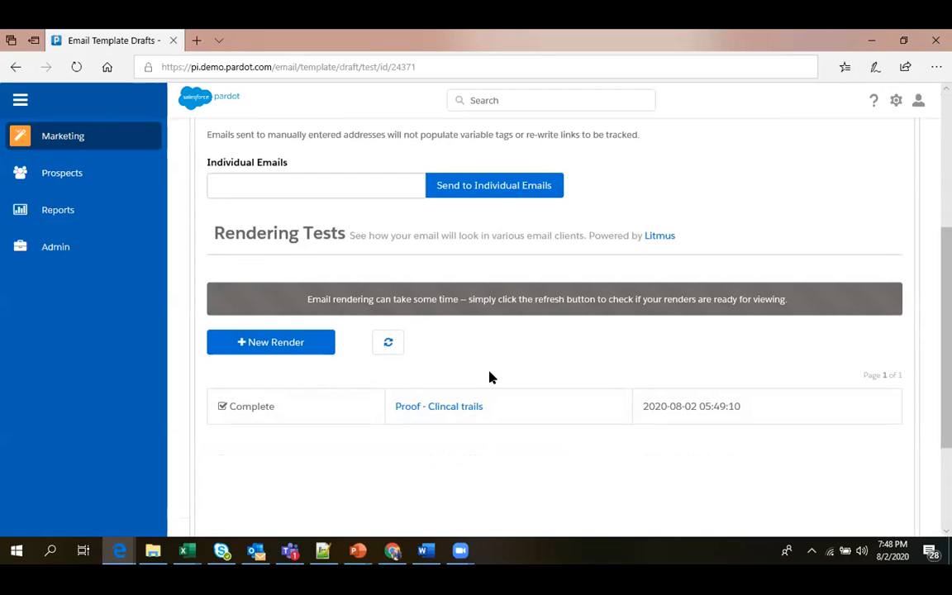
scroll(489, 377, up, 3)
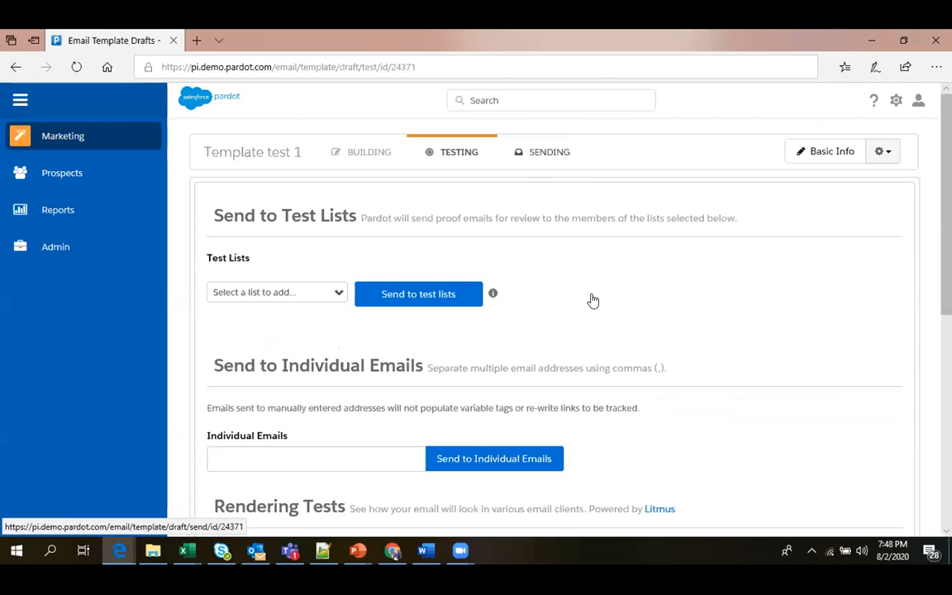
Open the sending stage of Template test 1 and set the sender to Assigned User
click(543, 162)
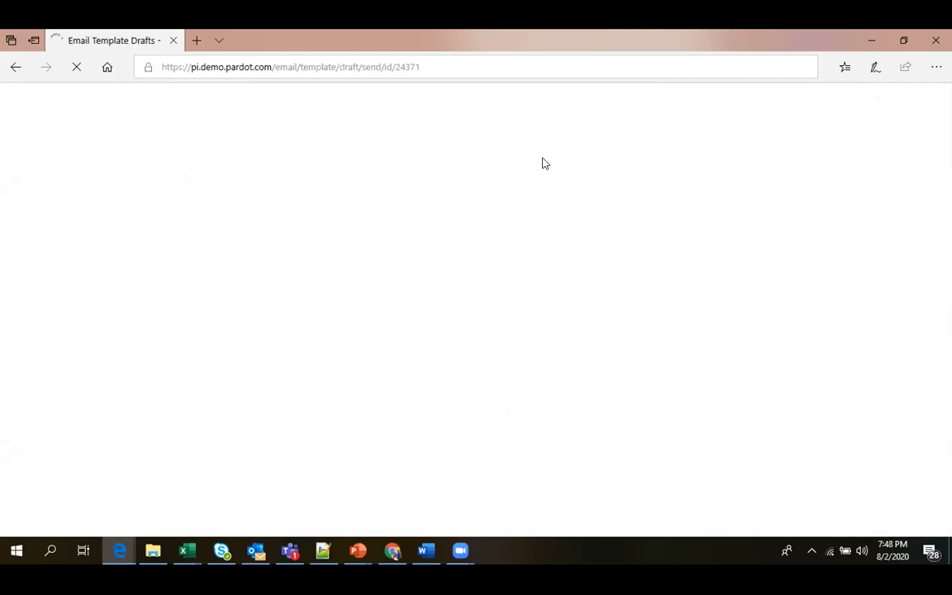
scroll(478, 325, down, 1)
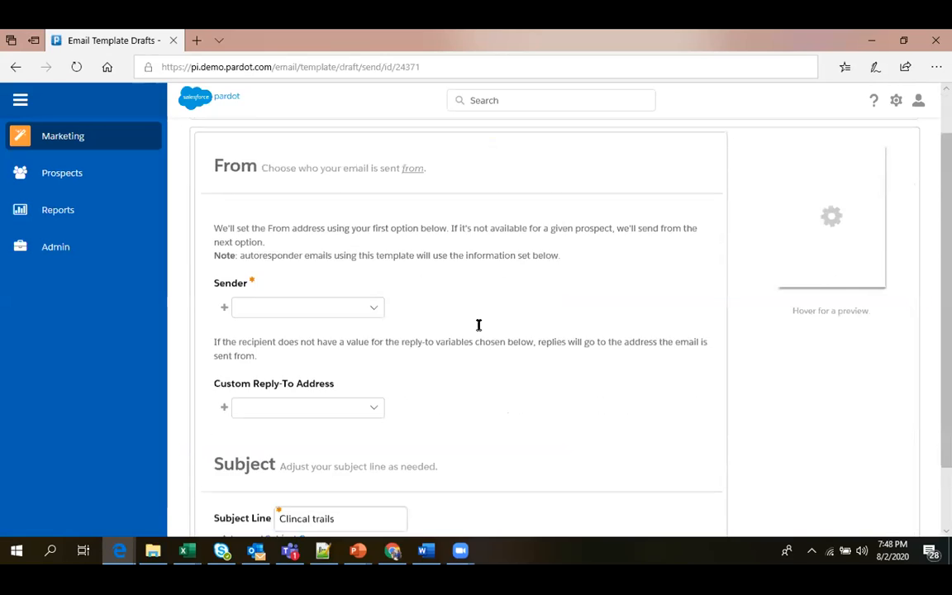
scroll(478, 325, down, 1)
click(294, 299)
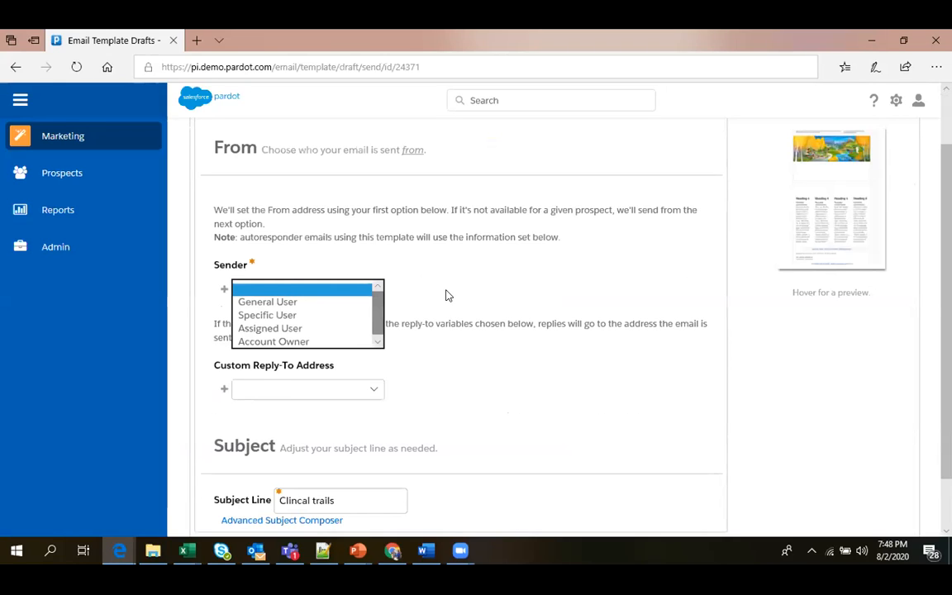
click(279, 331)
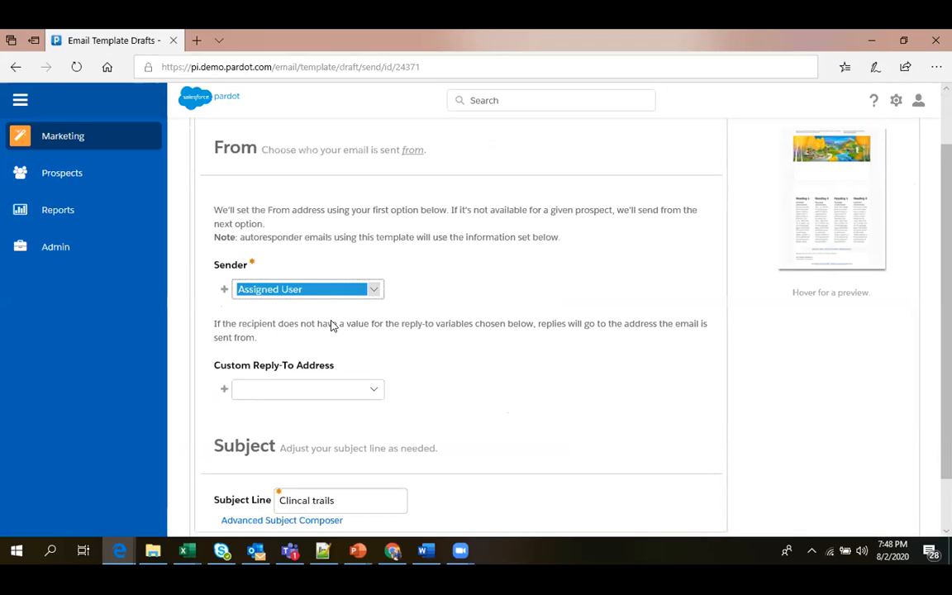
click(297, 291)
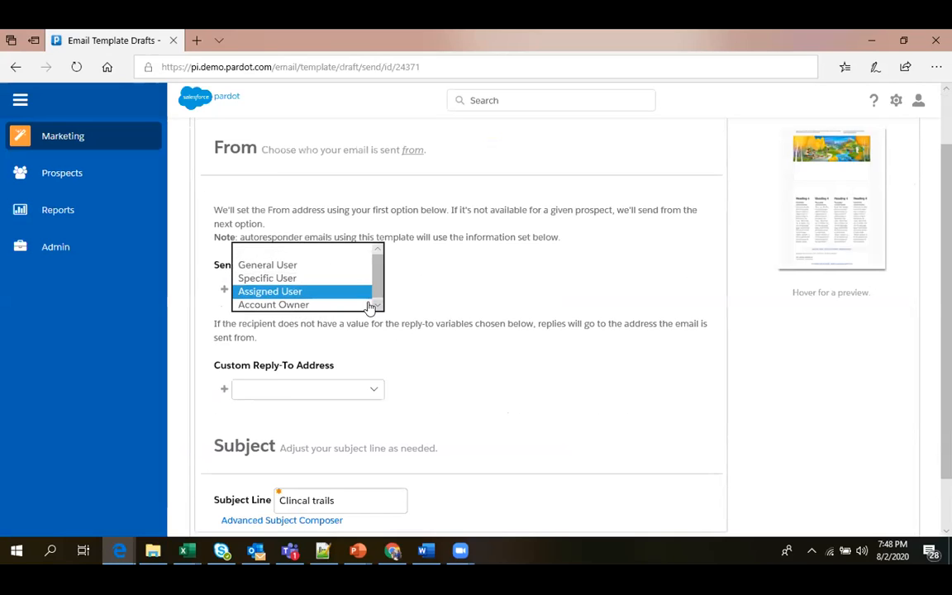
click(456, 279)
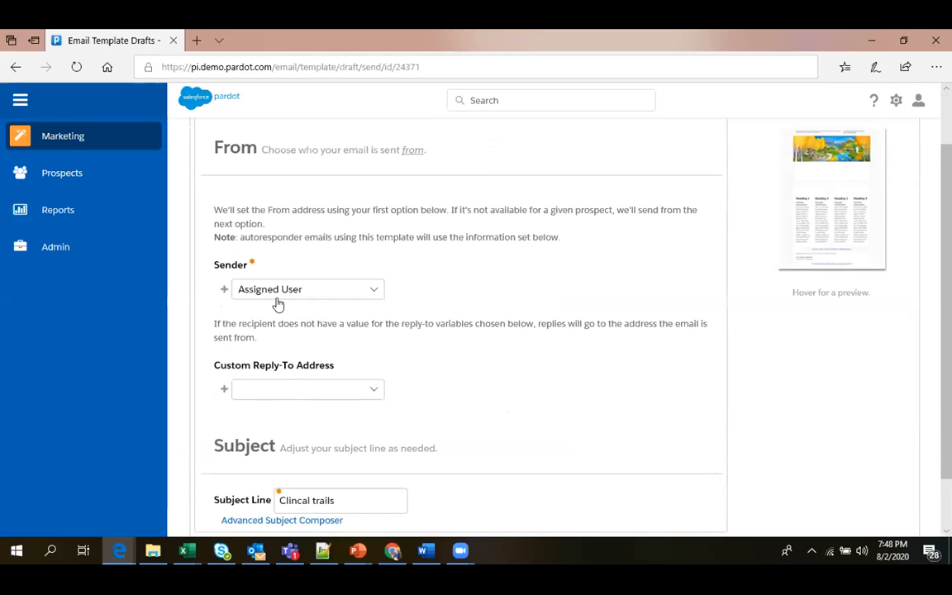
Review the custom reply-to address options, the subject line and the publishing options of the template
click(281, 389)
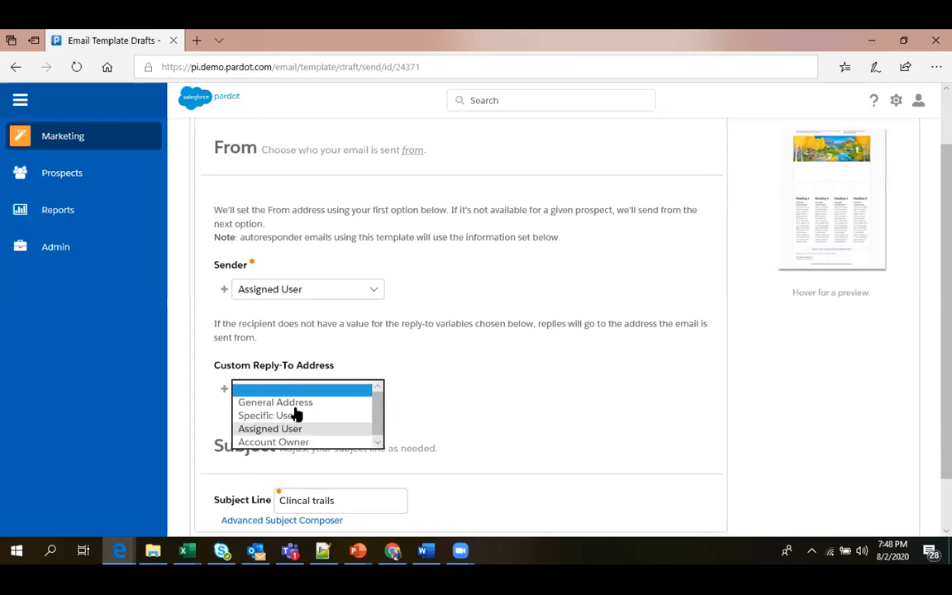
click(457, 406)
scroll(455, 417, down, 2)
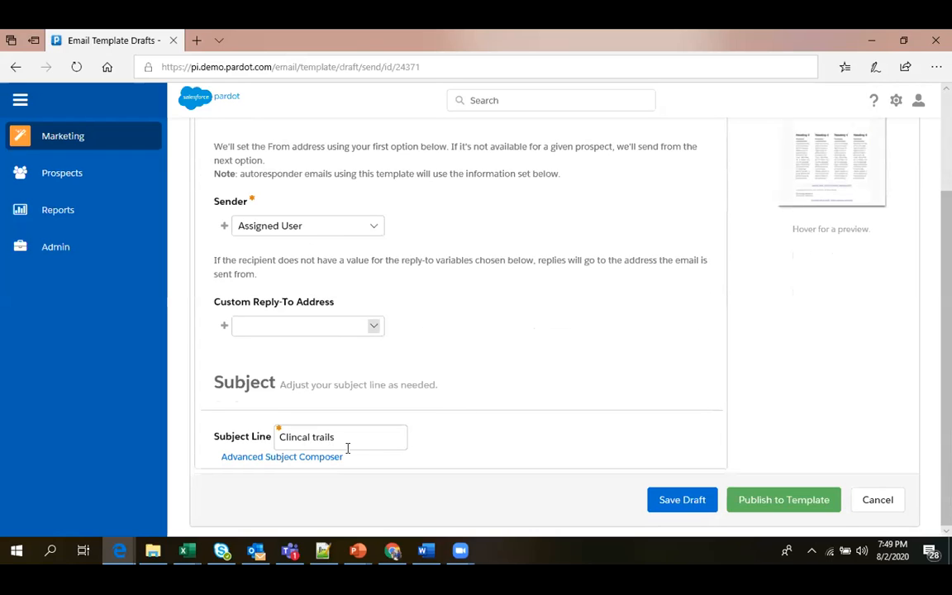
scroll(364, 372, up, 3)
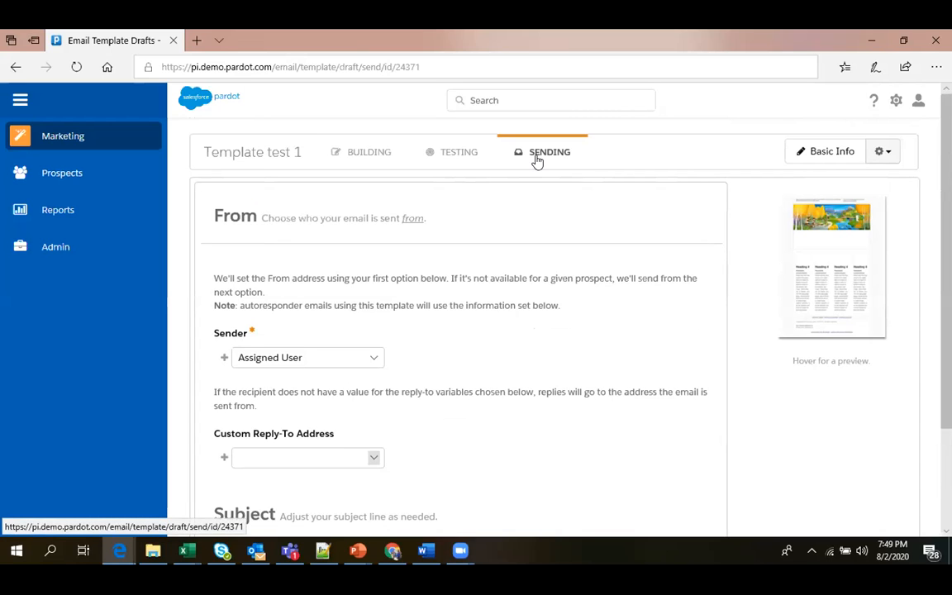
mouse_move(75, 140)
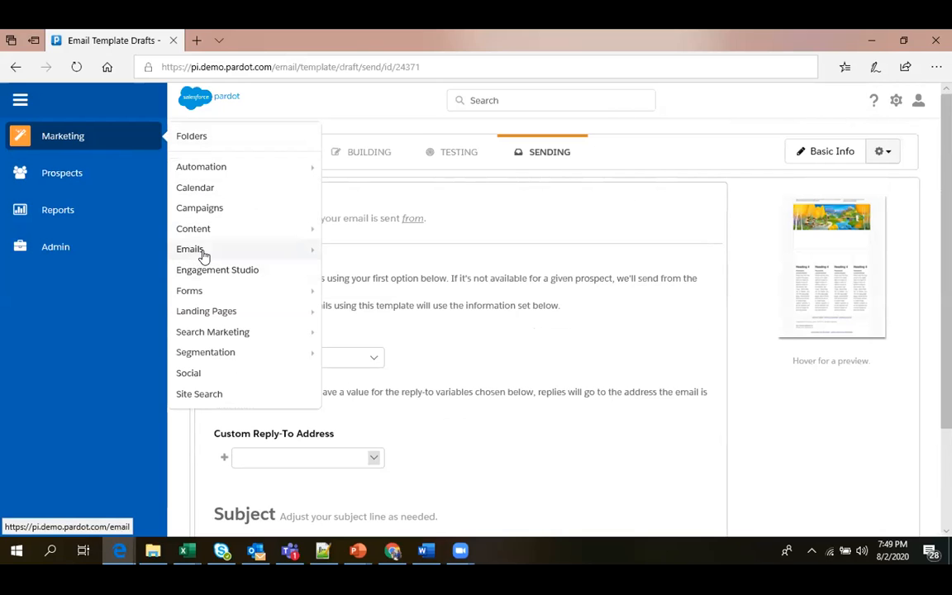
mouse_move(206, 296)
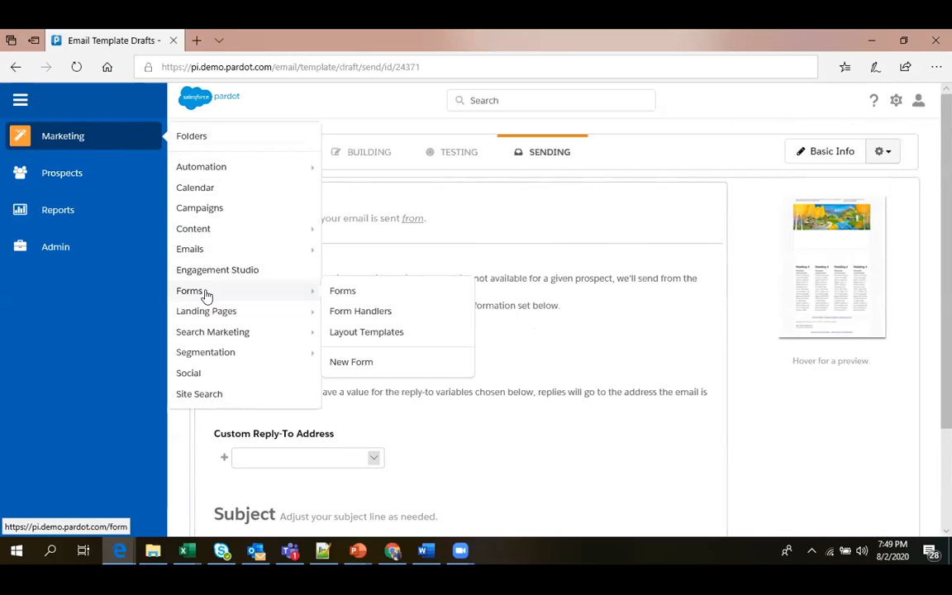
mouse_move(212, 254)
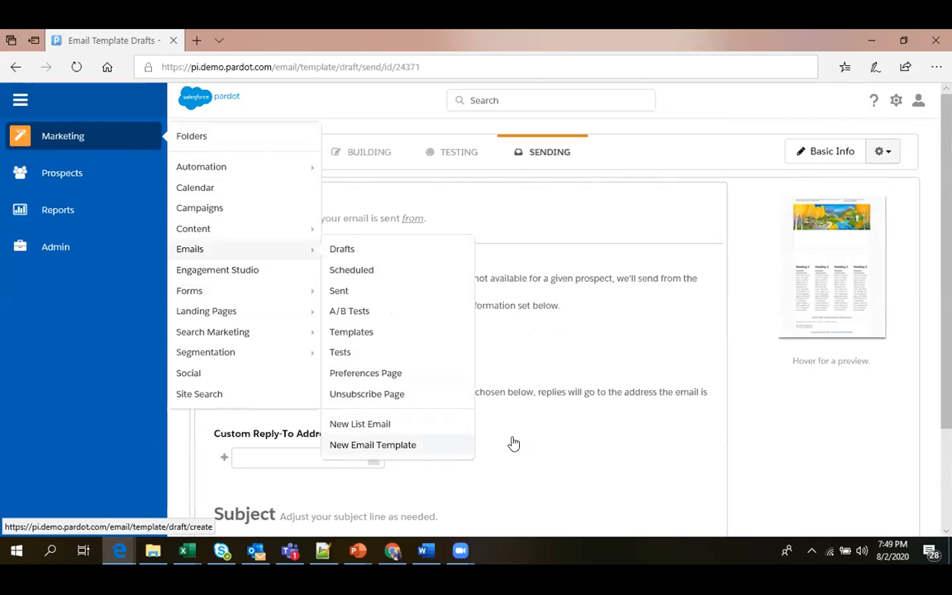
Start a new email template, look through its basic information fields and name it test 101
click(417, 447)
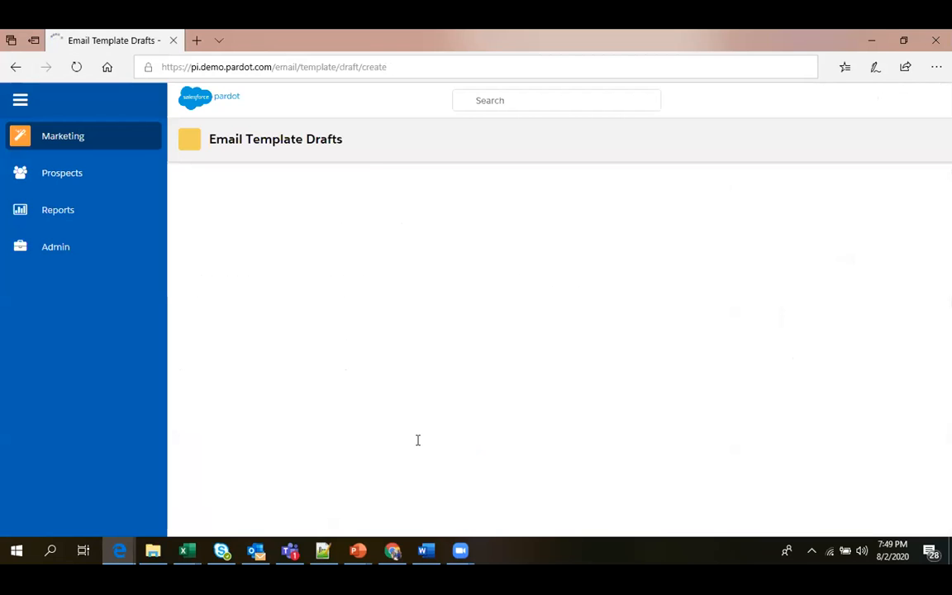
scroll(394, 321, down, 2)
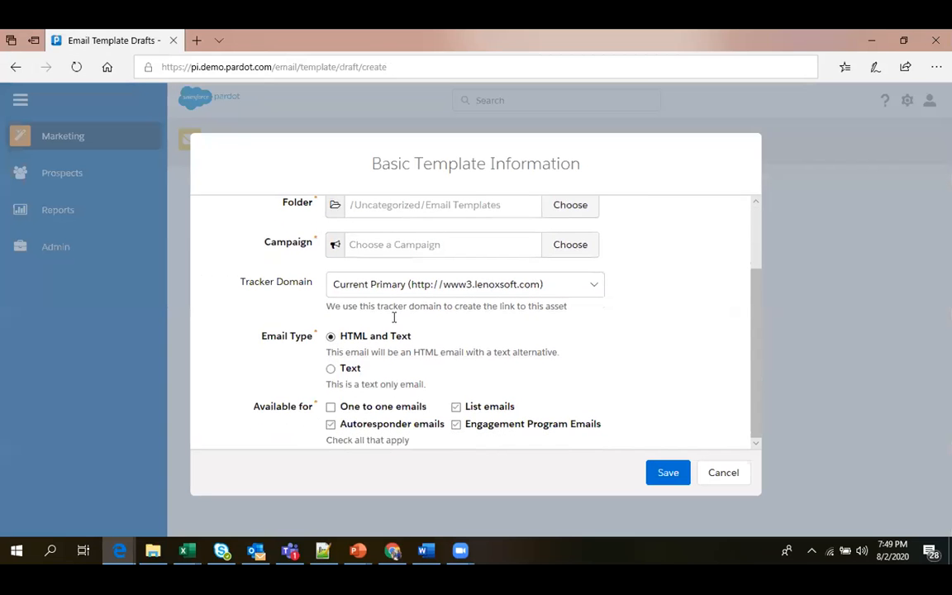
scroll(388, 366, up, 2)
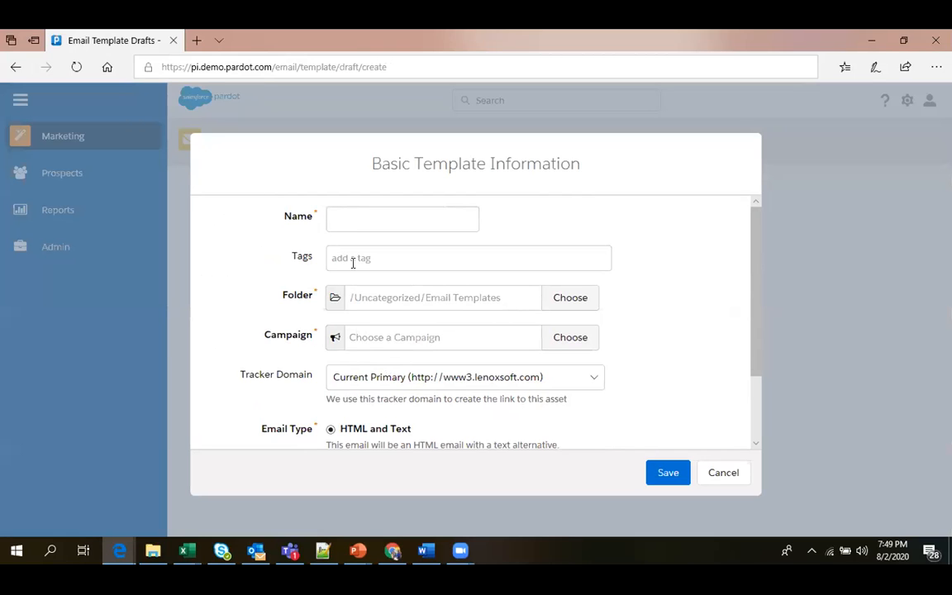
scroll(356, 298, down, 2)
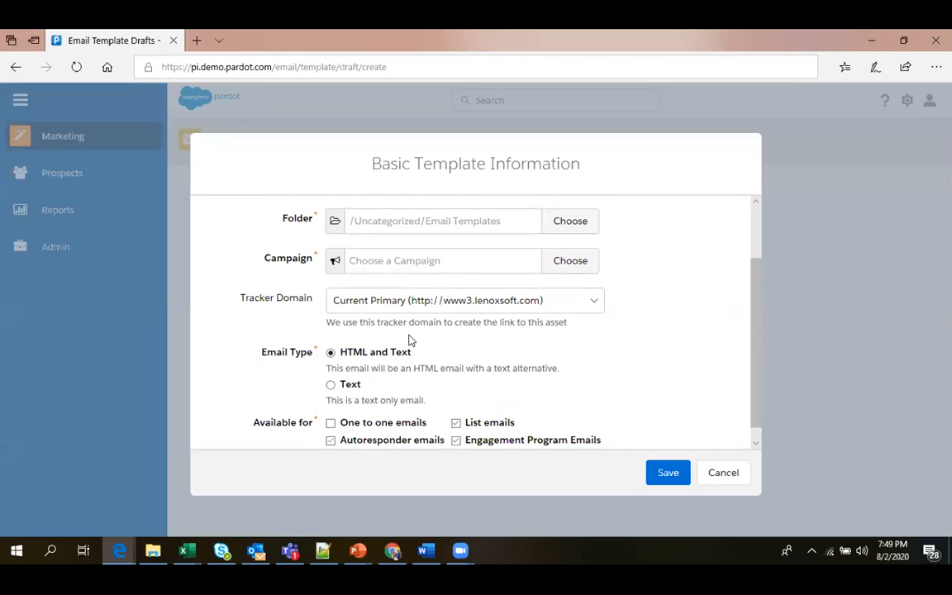
scroll(410, 340, down, 1)
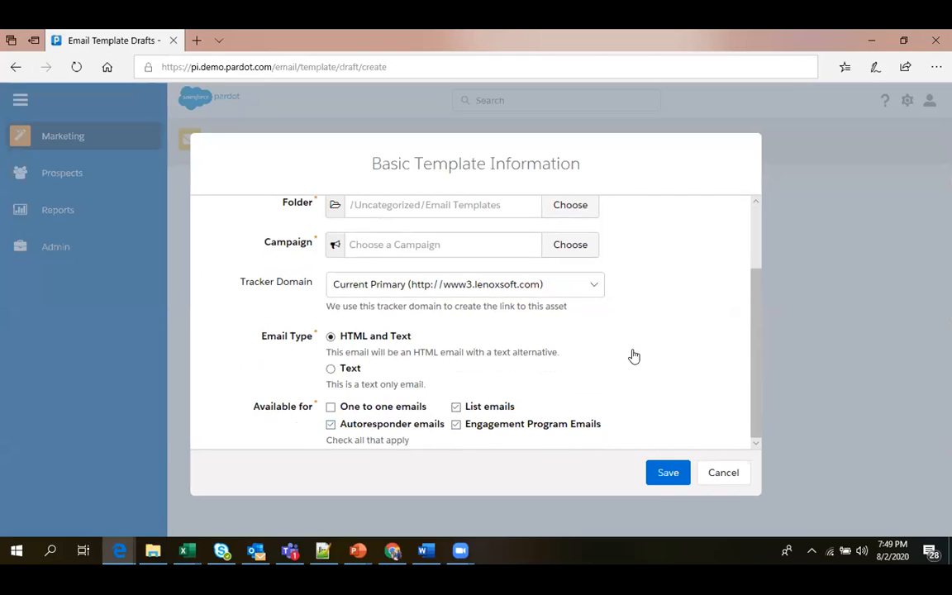
scroll(633, 355, up, 3)
click(386, 224)
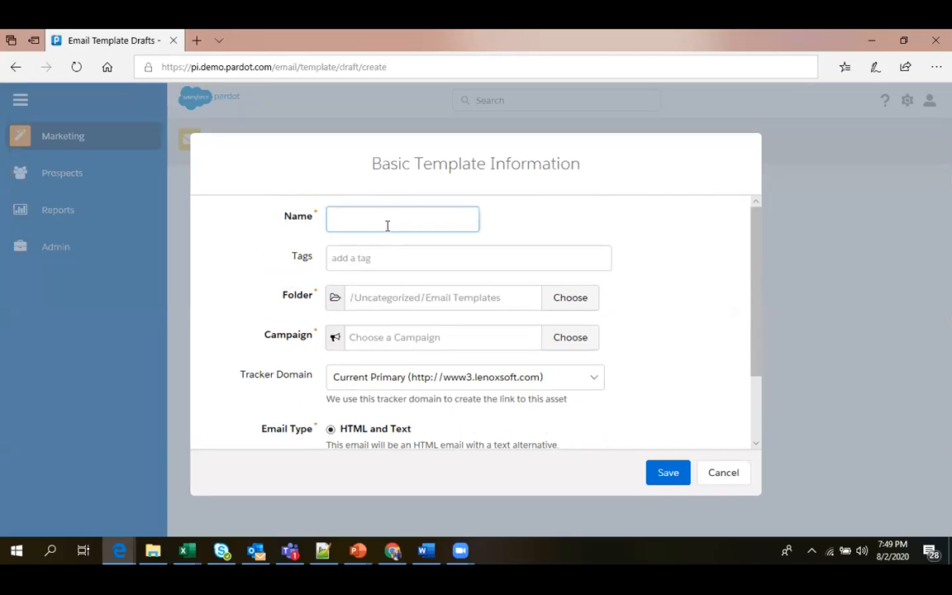
text(test 101)
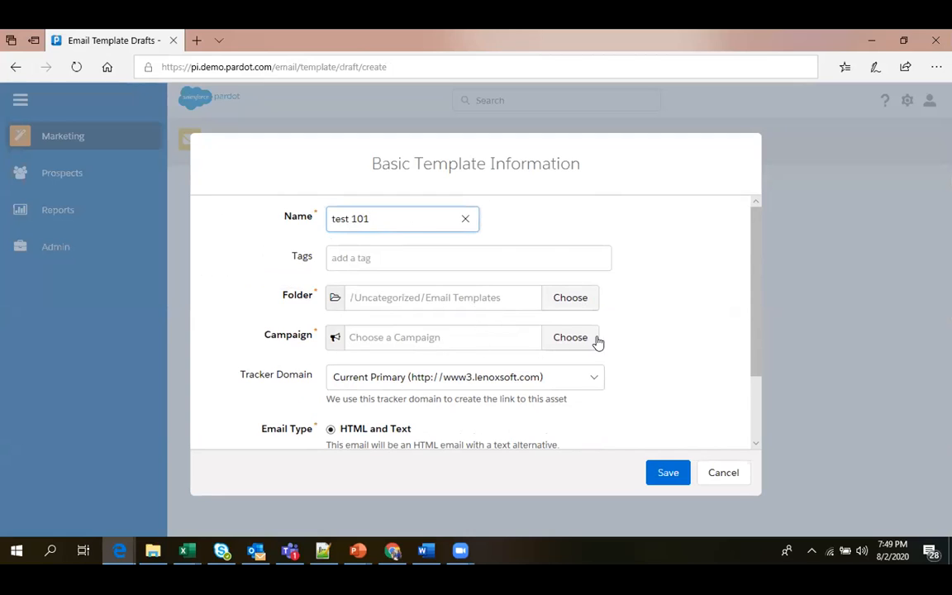
Assign the Covid clinical trail campaign to the test 101 template and save its basic information
scroll(555, 312, down, 1)
click(556, 305)
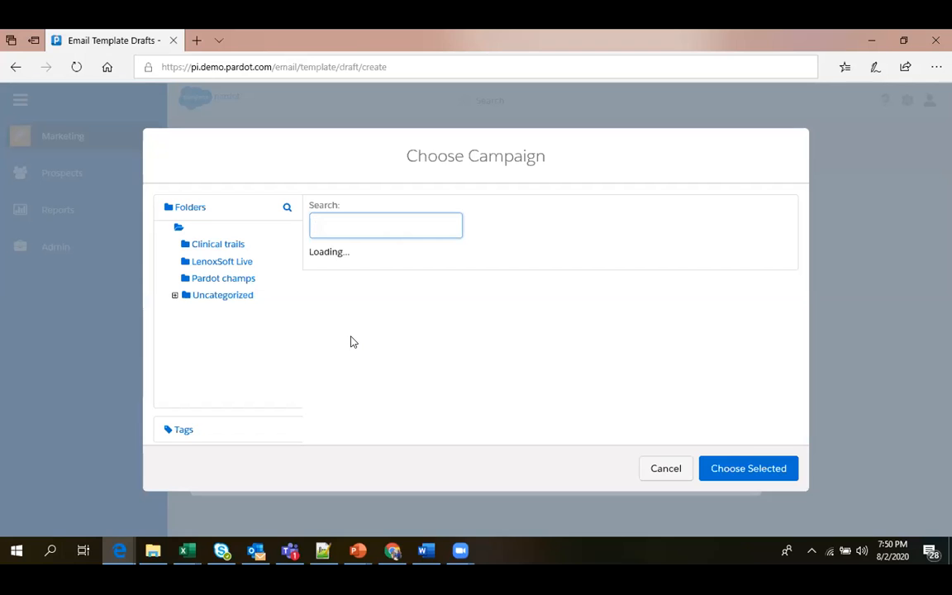
click(391, 270)
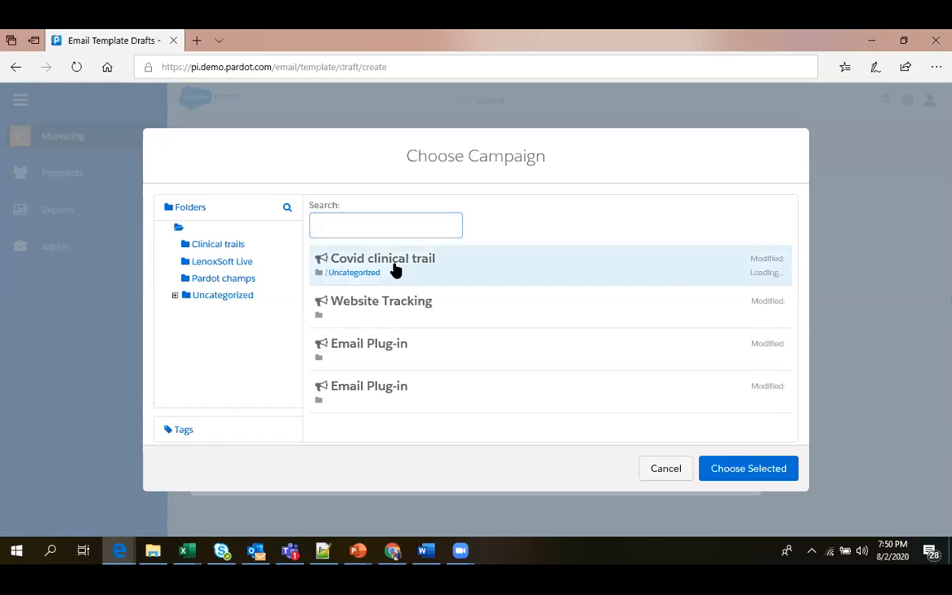
click(718, 468)
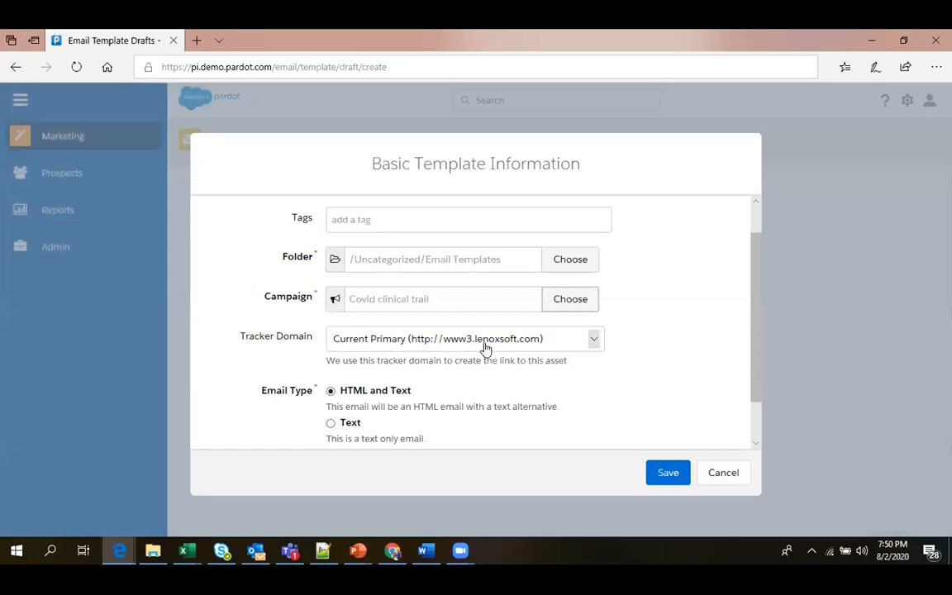
scroll(441, 385, down, 2)
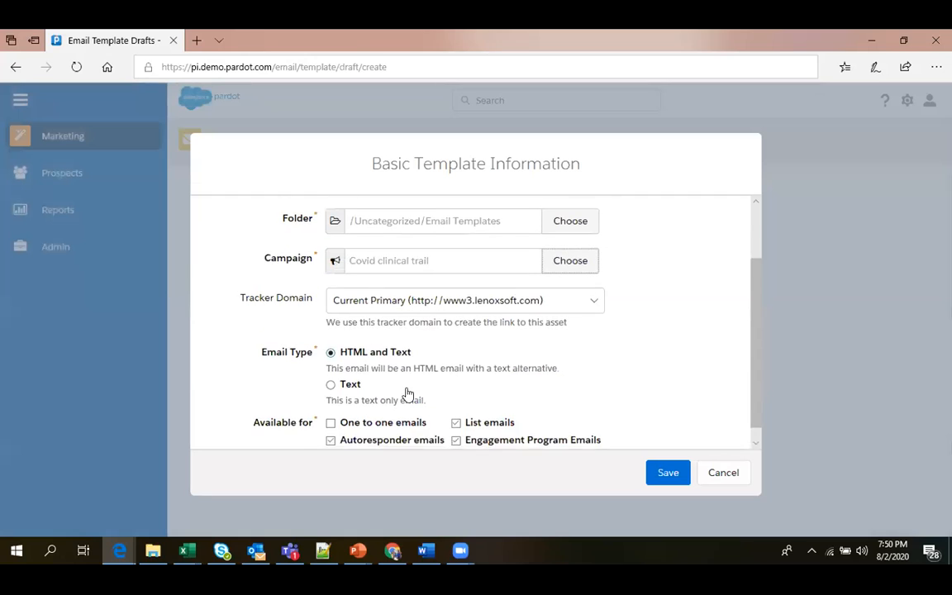
click(668, 472)
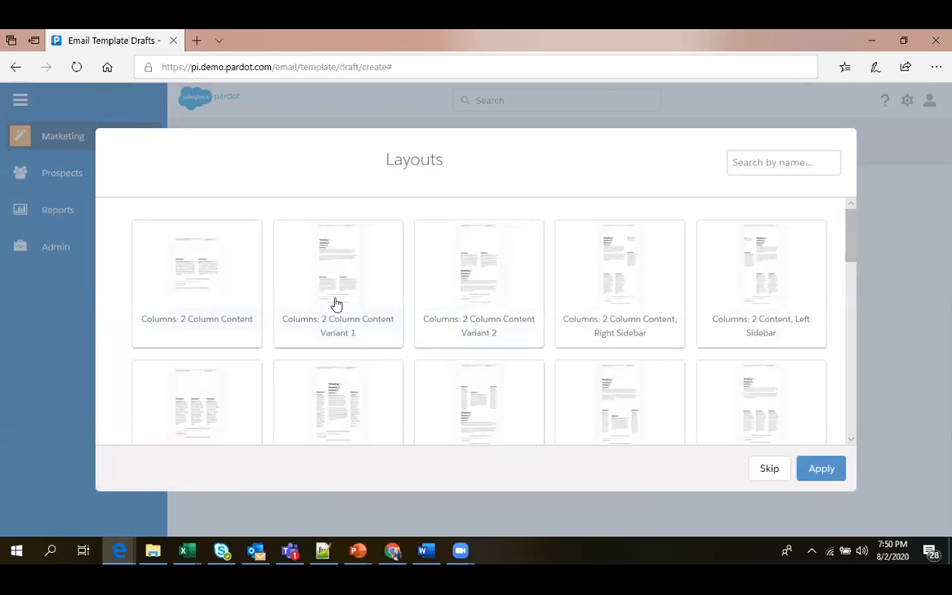
Apply the "Columns: 2 Column Content" layout to the new template
mouse_move(855, 240)
mouse_down()
mouse_move(862, 407)
mouse_move(858, 227)
mouse_up()
click(216, 299)
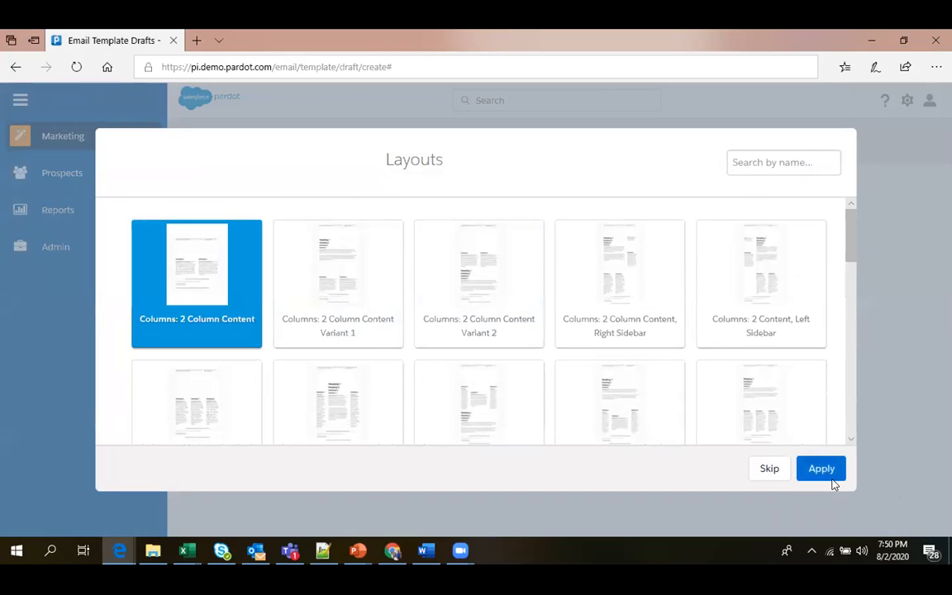
click(826, 473)
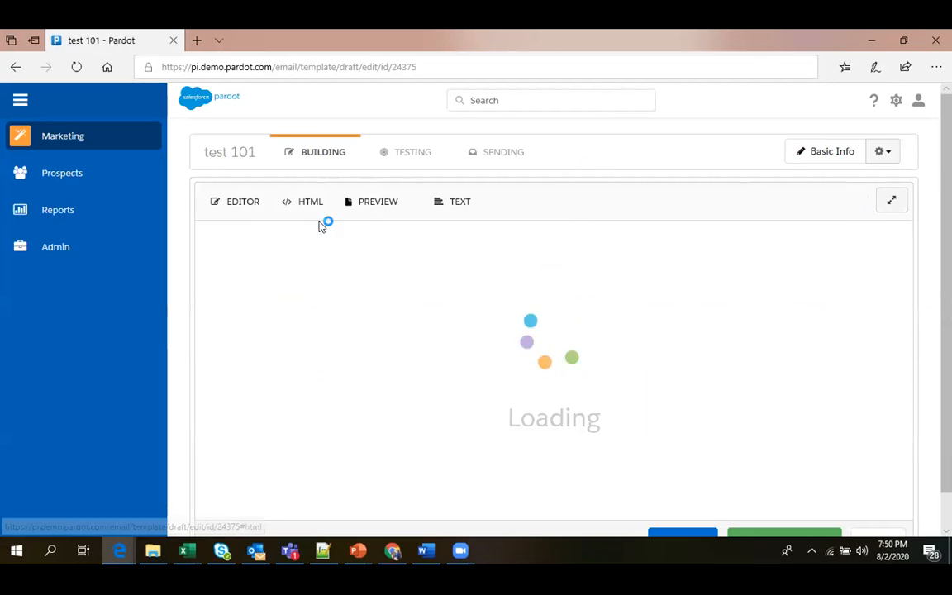
Switch to the Pardot Deck session 3 presentation in PowerPoint and review the template testing, template sending and Sending List Emails slides
mouse_move(66, 151)
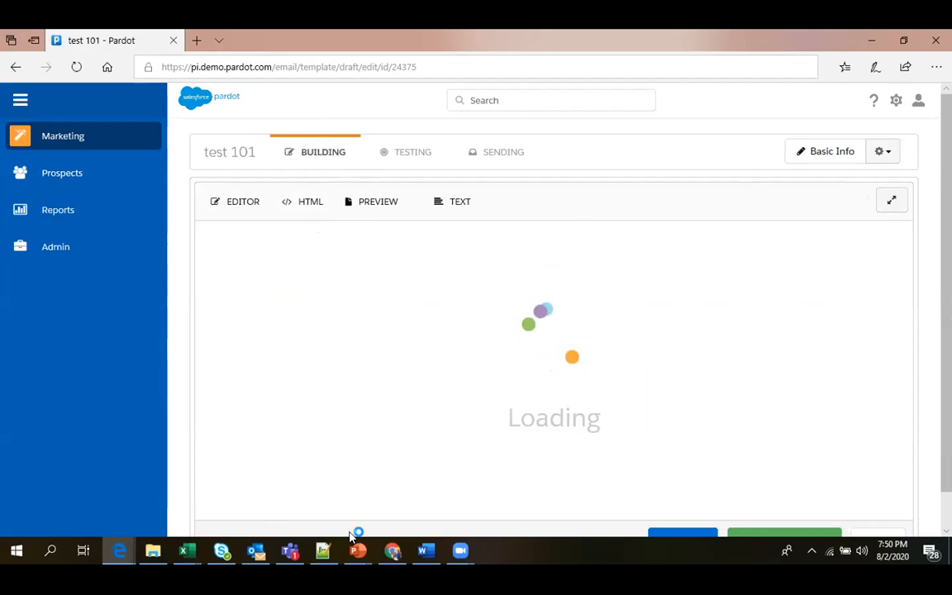
mouse_move(357, 552)
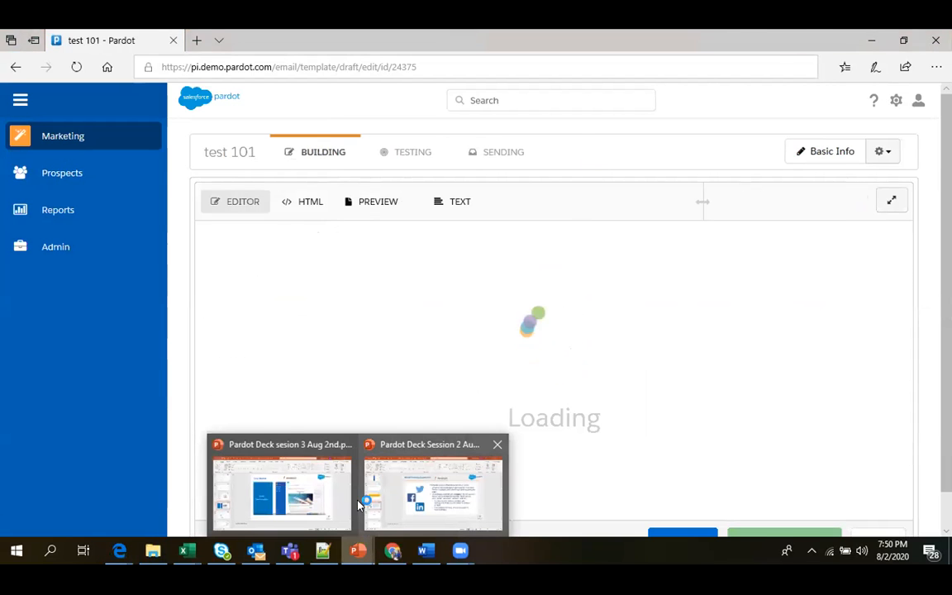
click(322, 471)
scroll(71, 368, down, 1)
click(66, 365)
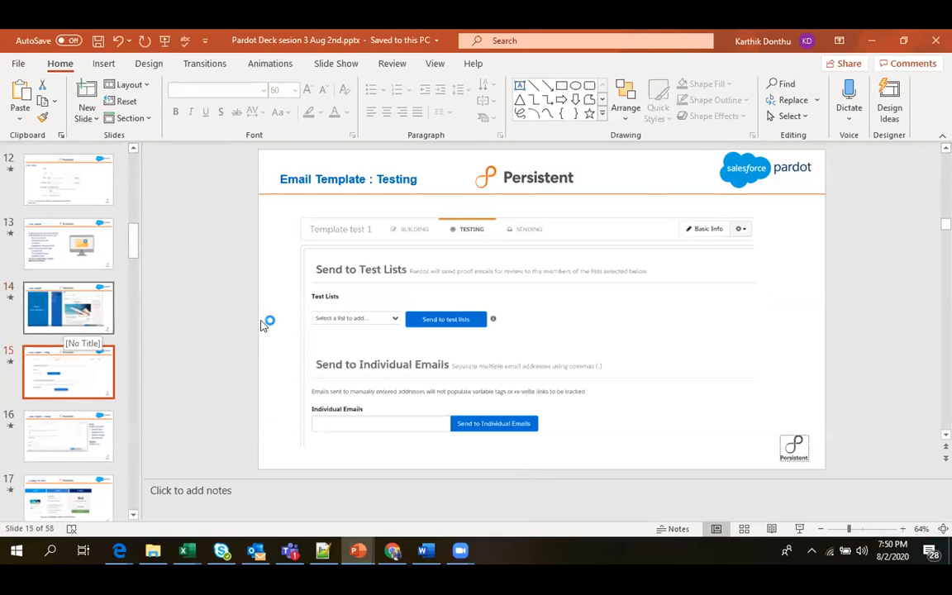
key(alt)
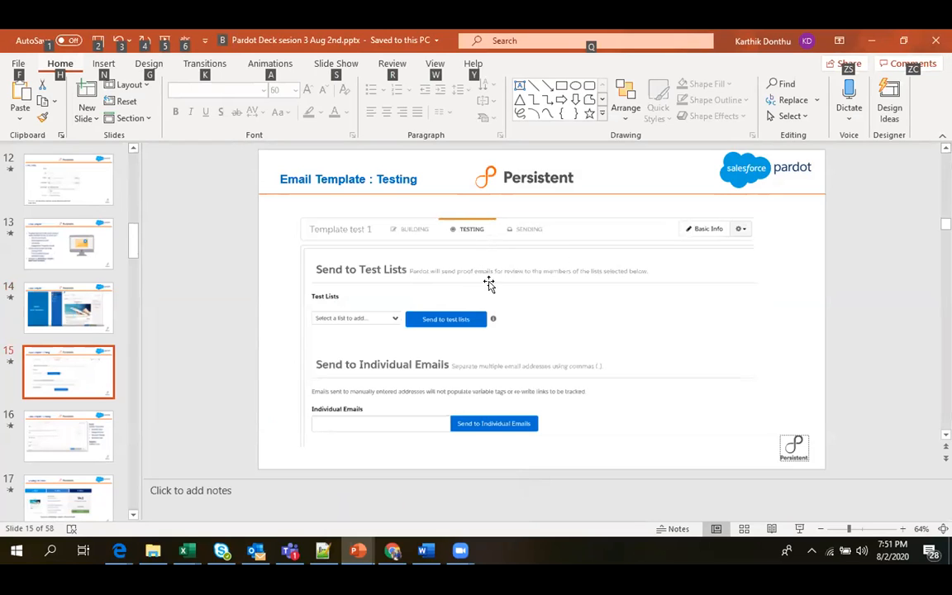
click(57, 430)
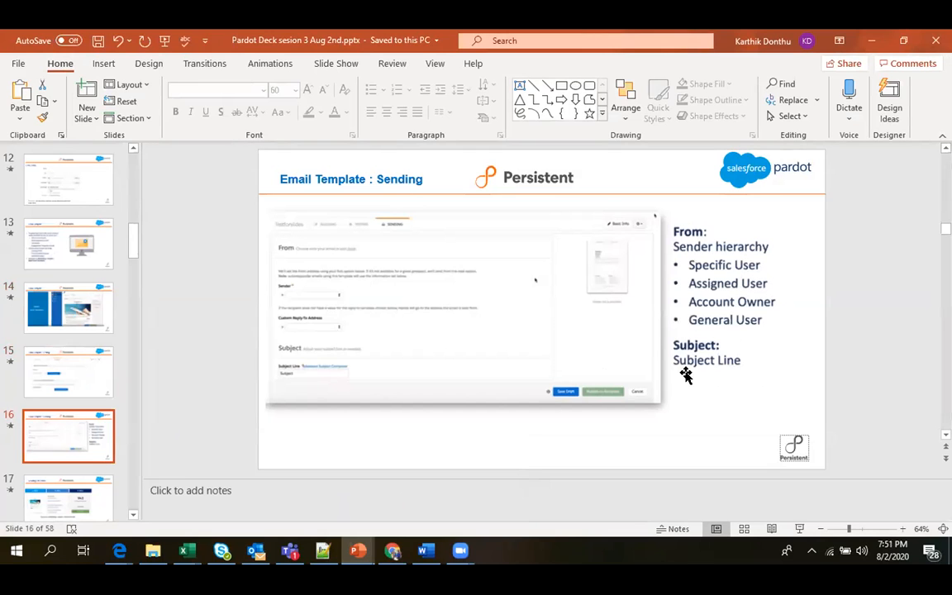
click(73, 500)
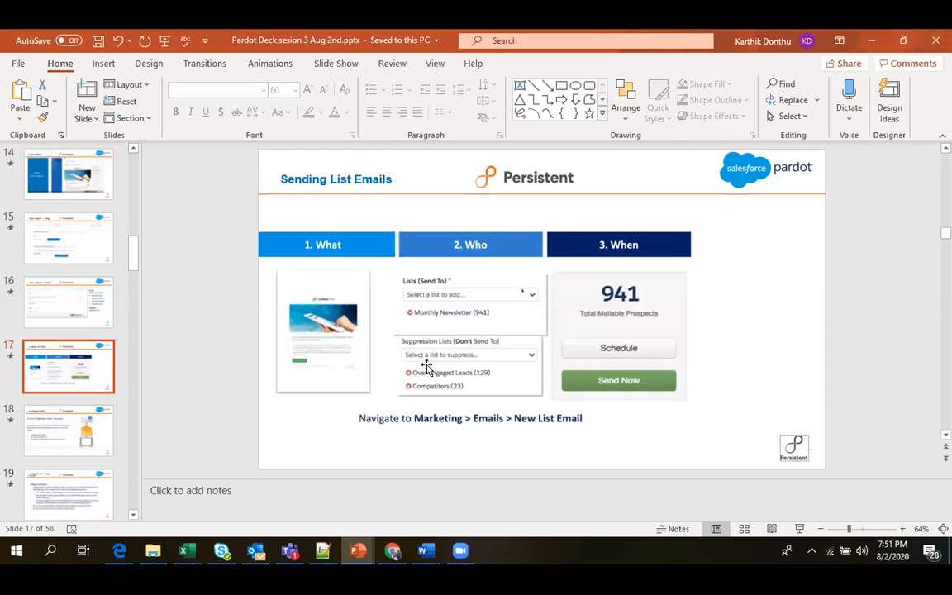
Return to Pardot in the browser and start a new list email, leaving the test 101 template editor
key(alt+Tab)
mouse_move(104, 146)
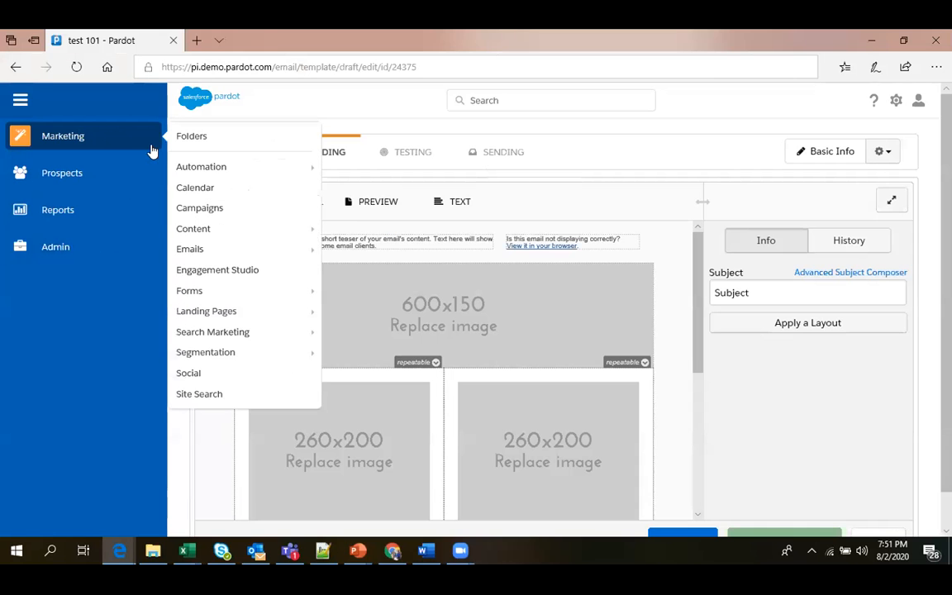
mouse_move(203, 168)
mouse_move(207, 254)
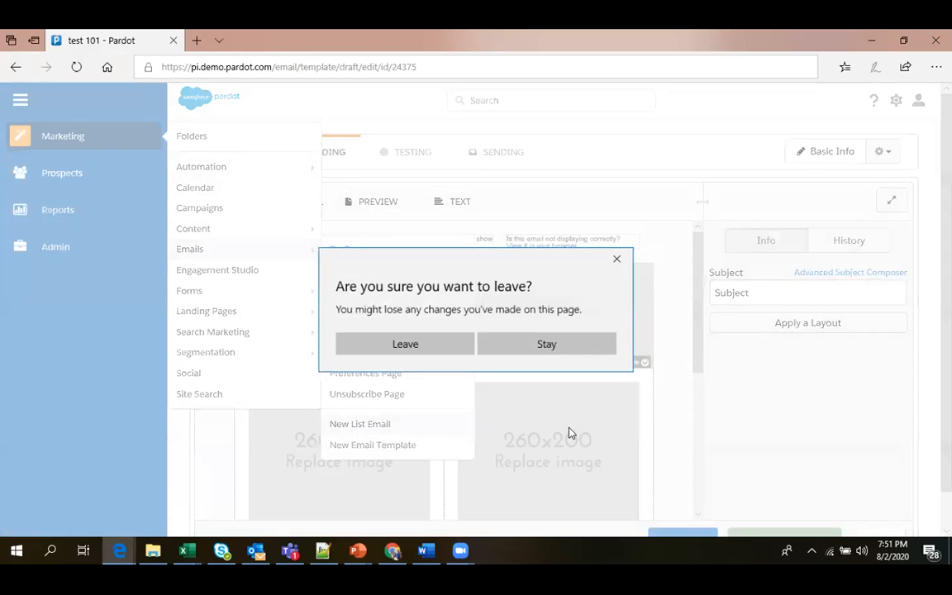
click(408, 348)
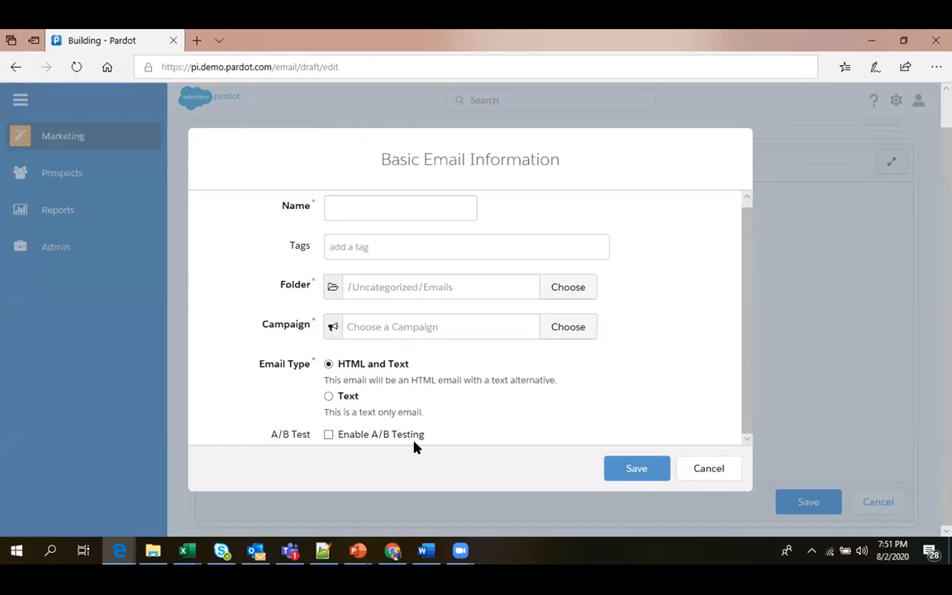
Name the new list email "list email holiday" and assign it to the Covid clinical trail campaign
click(357, 217)
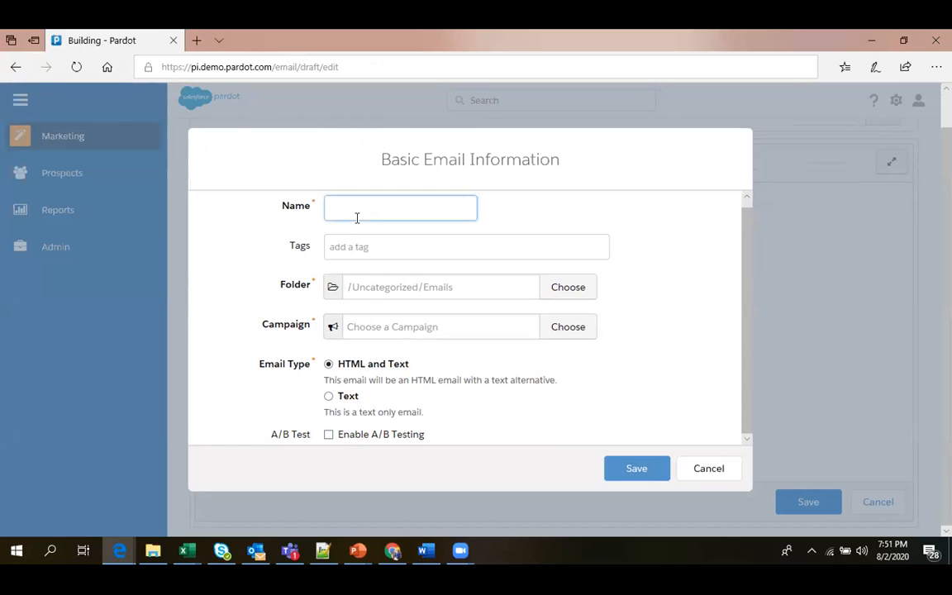
text(Iist email holiday)
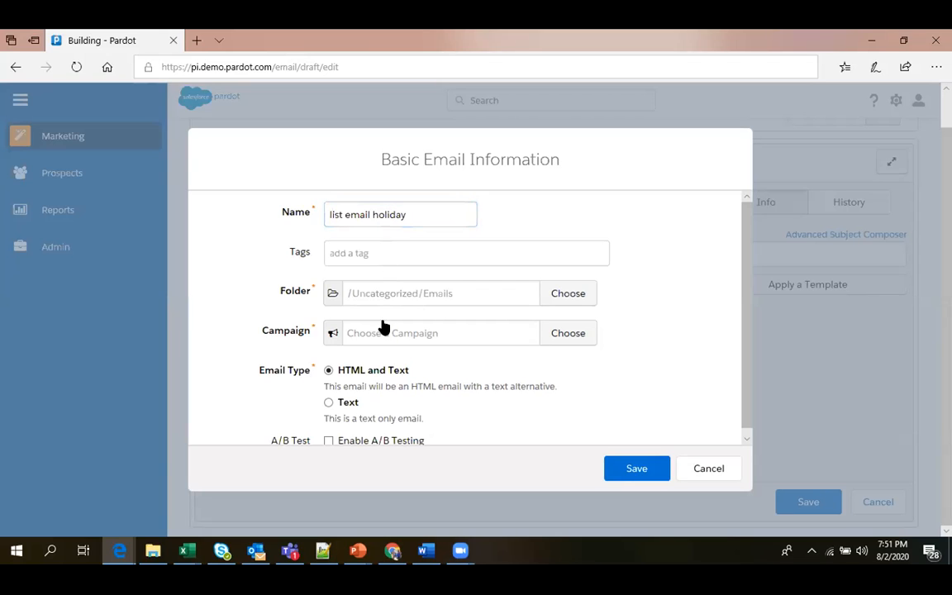
click(552, 333)
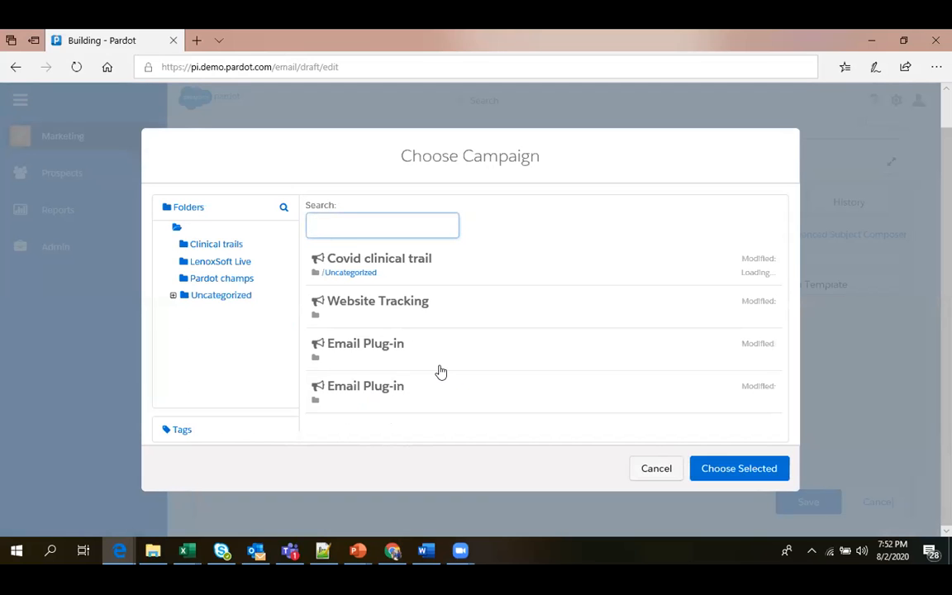
click(448, 272)
click(723, 466)
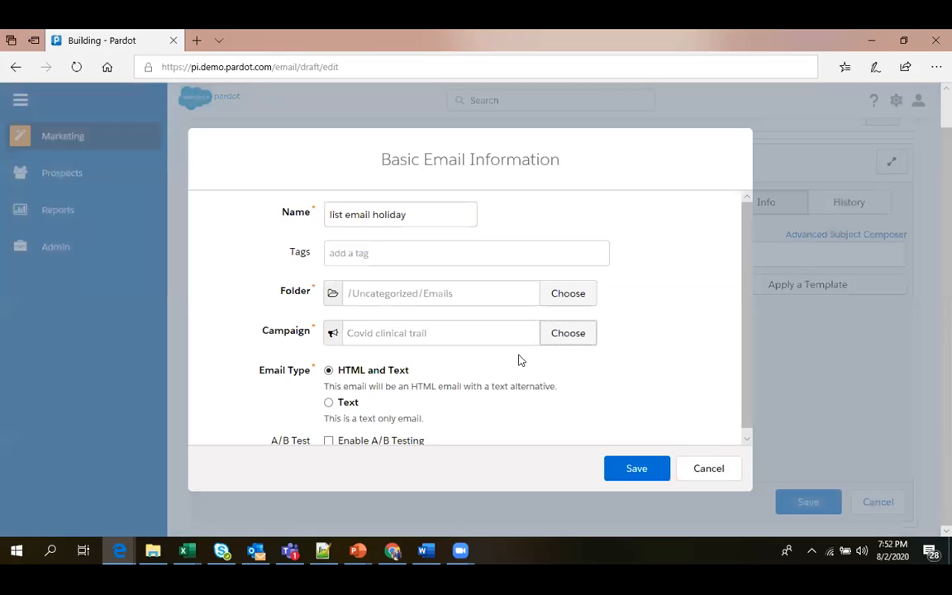
Enable A/B testing for the HTML and text list email and save its basic information
scroll(487, 399, down, 1)
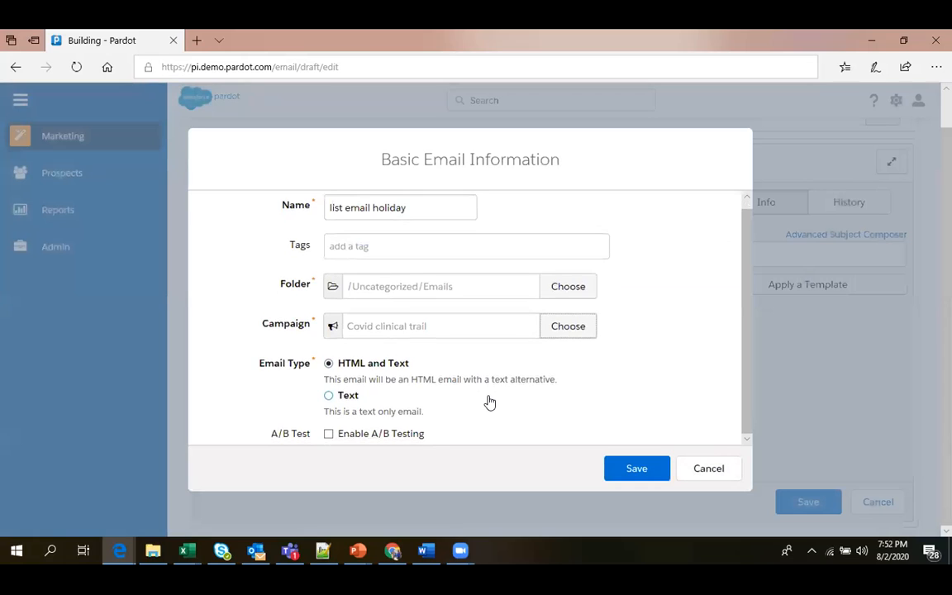
click(370, 443)
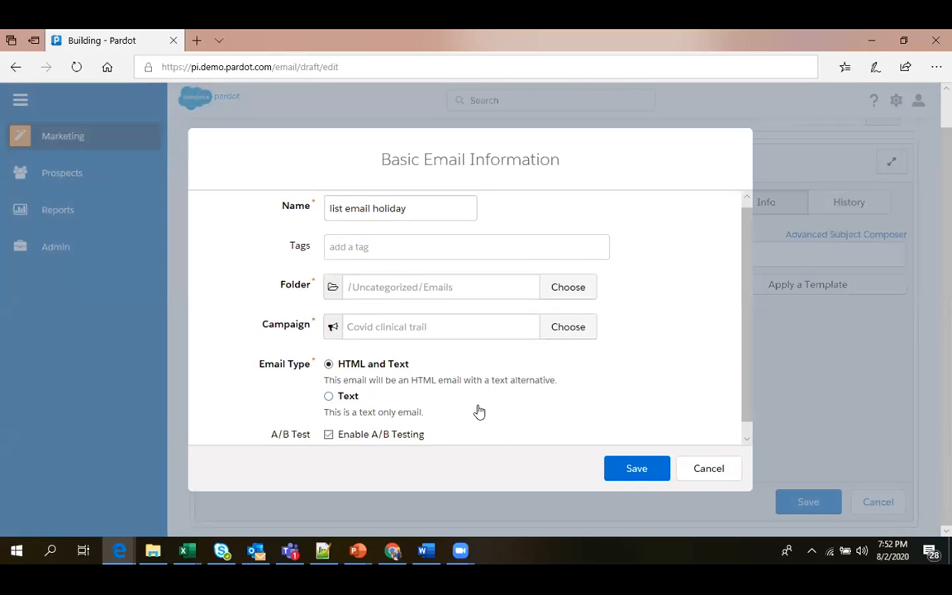
scroll(512, 397, down, 1)
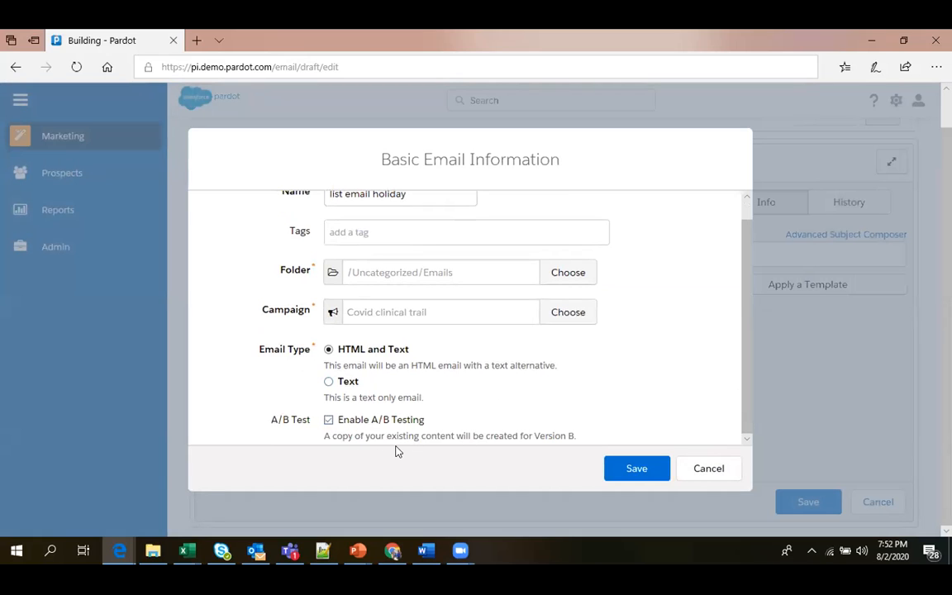
click(641, 468)
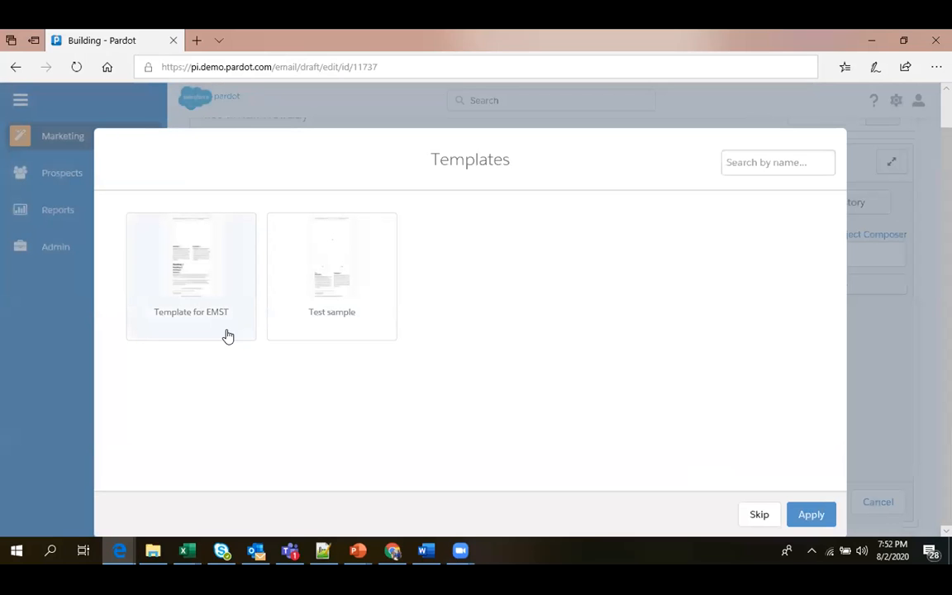
Apply the Test sample template to the list email
click(323, 319)
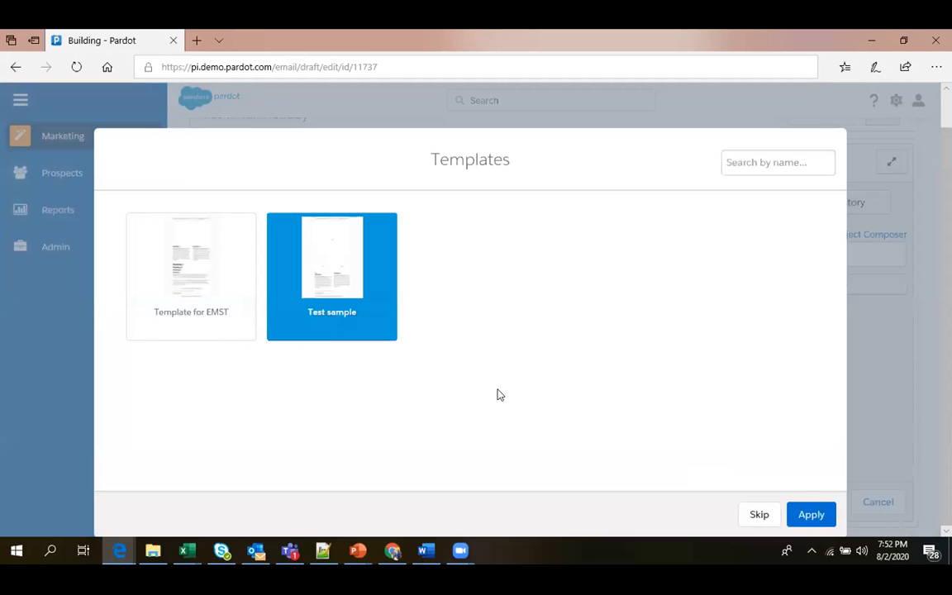
click(809, 516)
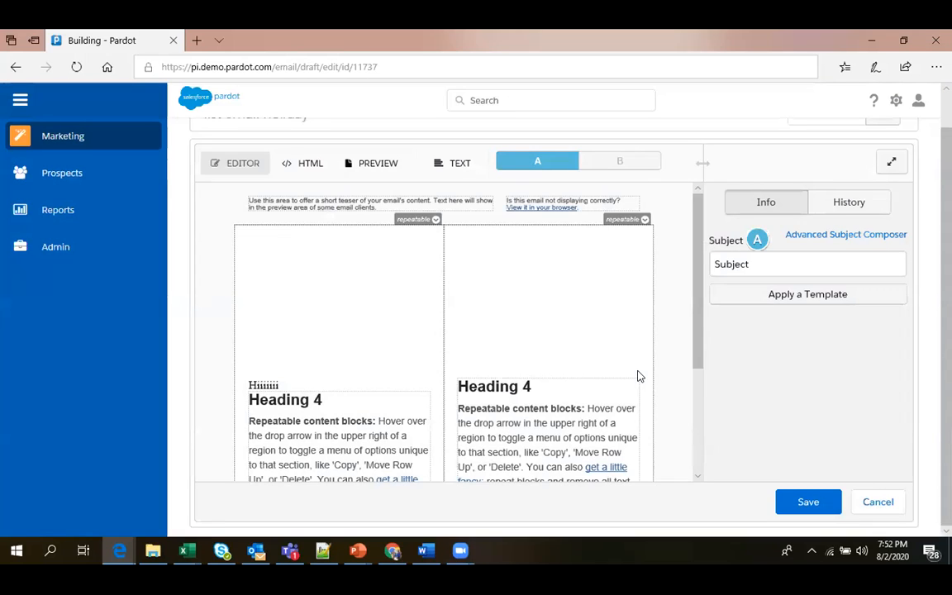
scroll(338, 214, up, 1)
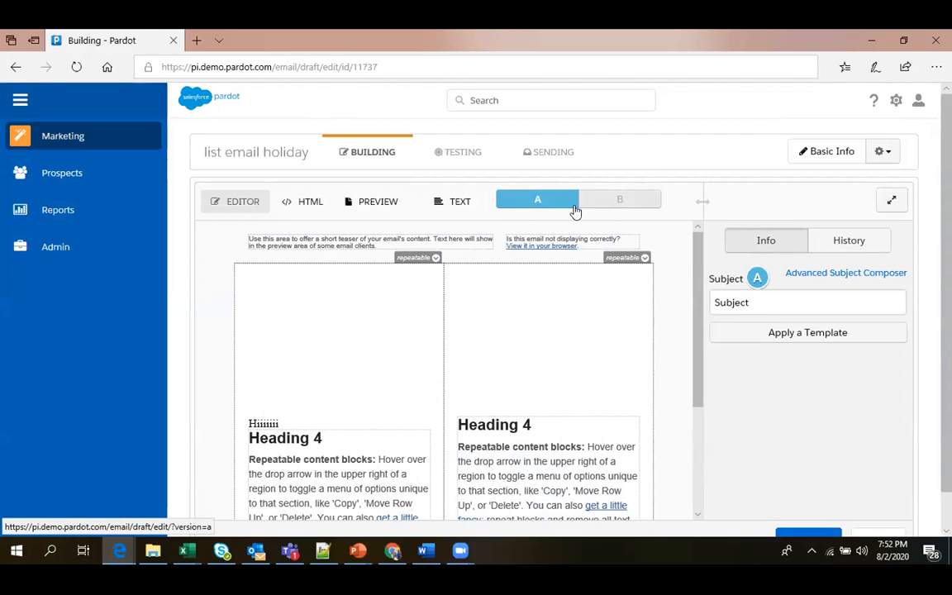
Review the content and subject of version A of the list email, and return to the Sending List Emails slide in PowerPoint
click(523, 208)
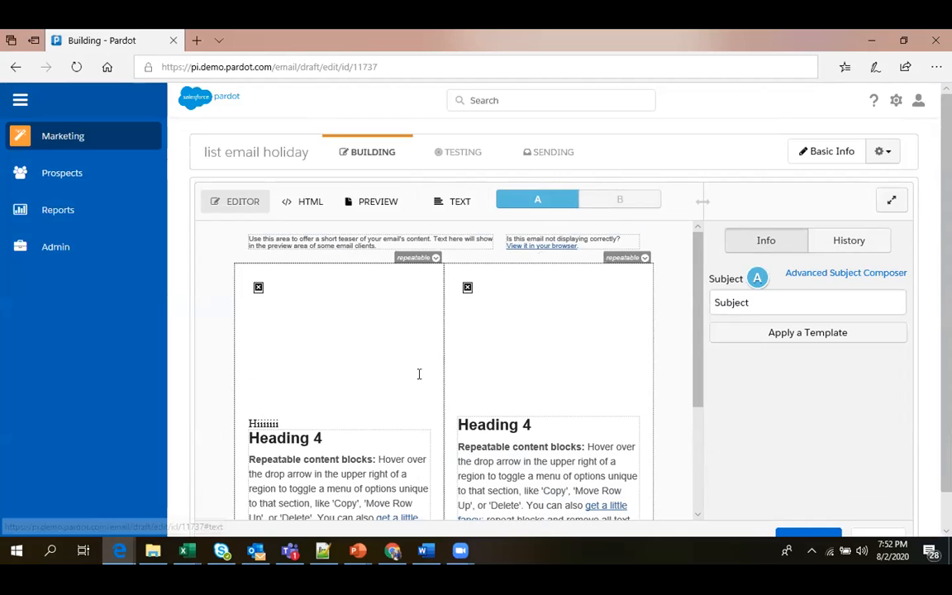
scroll(417, 386, down, 5)
scroll(429, 347, up, 2)
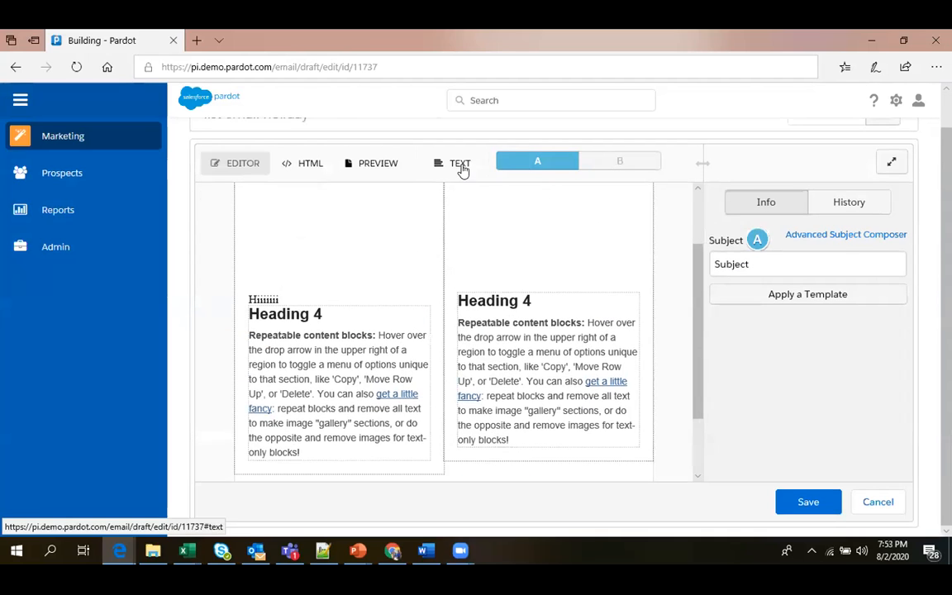
scroll(541, 410, up, 2)
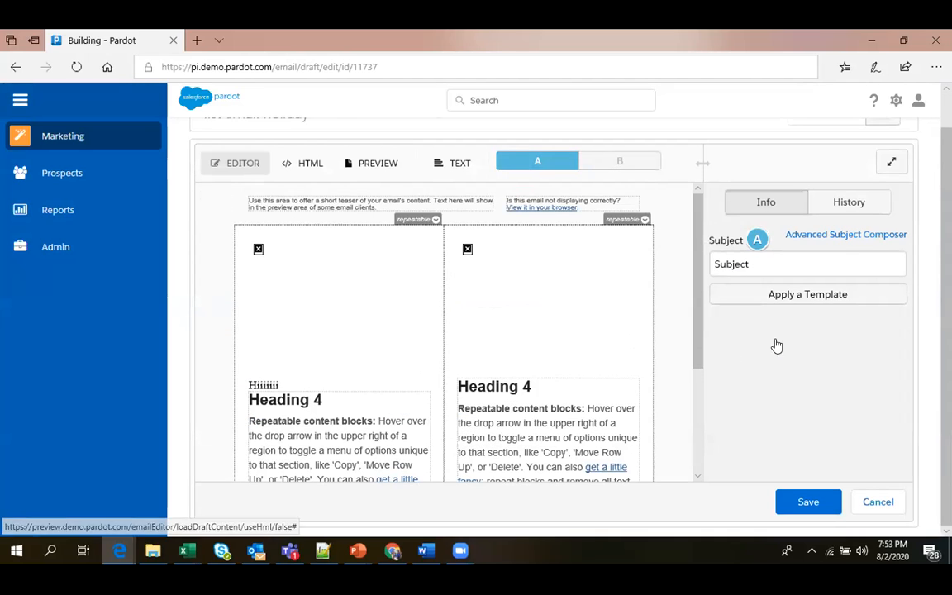
scroll(749, 290, up, 1)
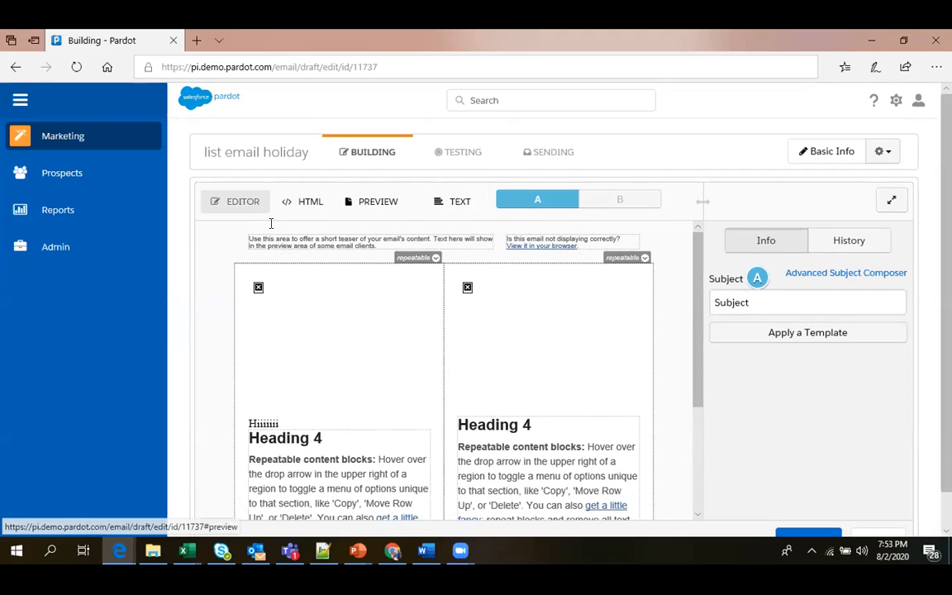
key(alt+Tab)
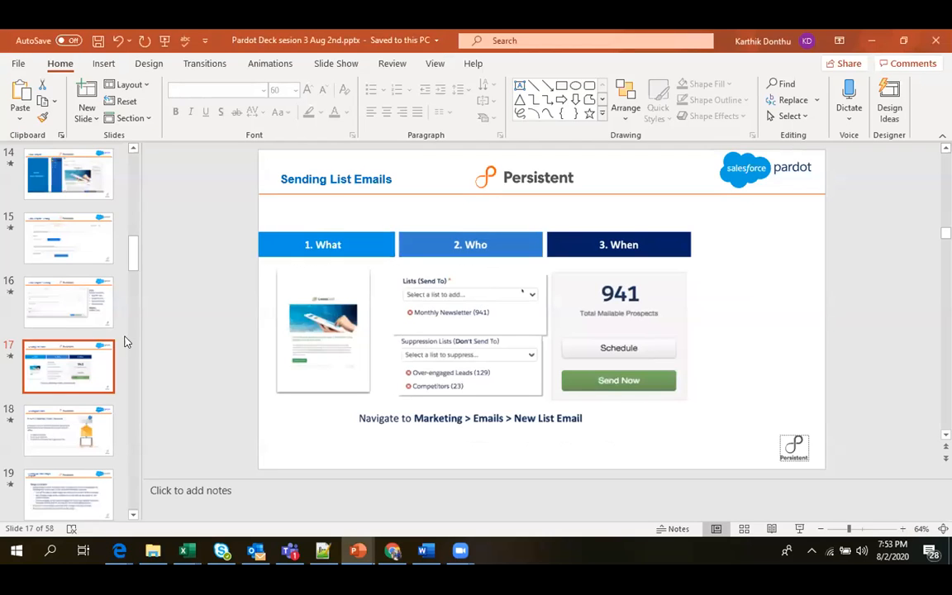